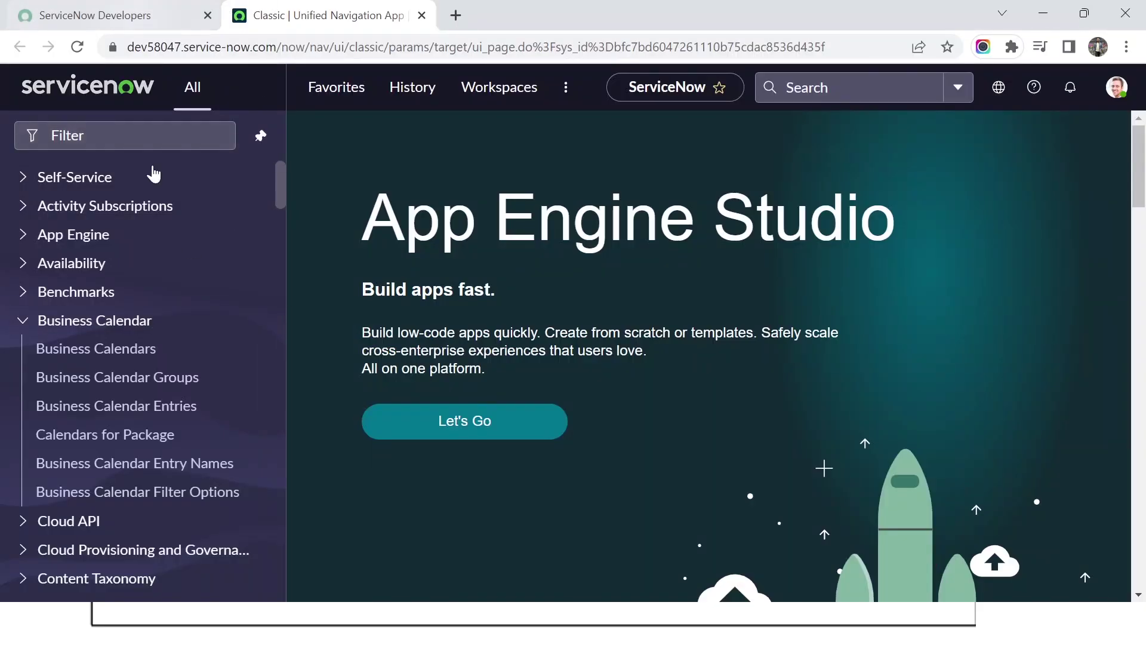
Filter the application navigator by "configuration".
left_click(131, 137)
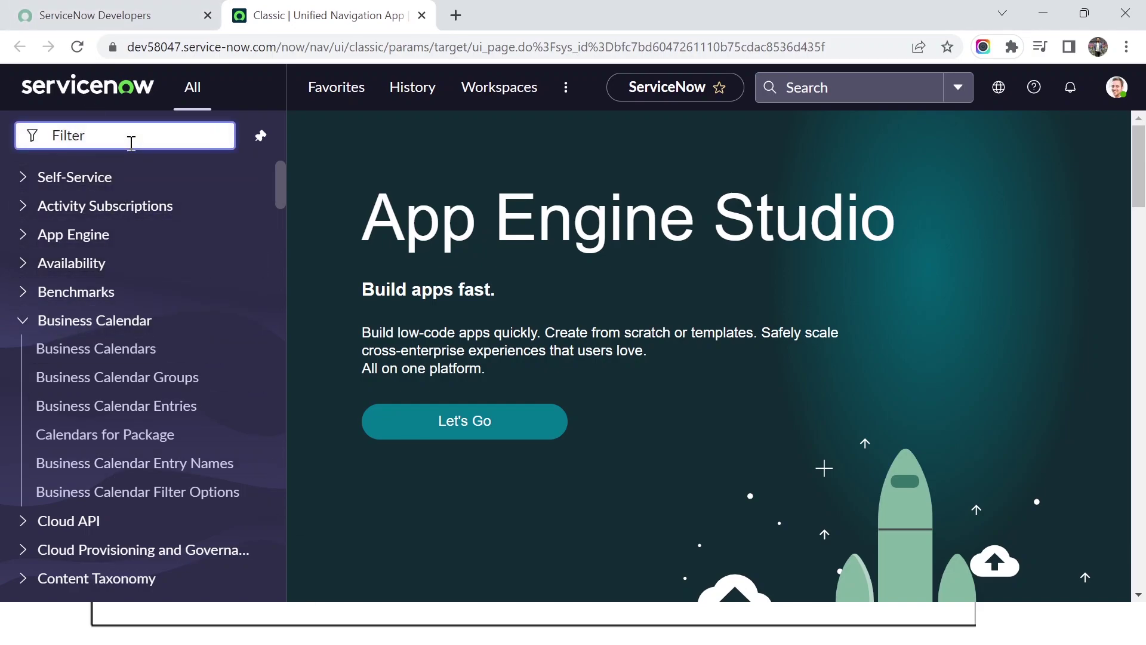
type("ci")
key("BackSpace")
key("BackSpace")
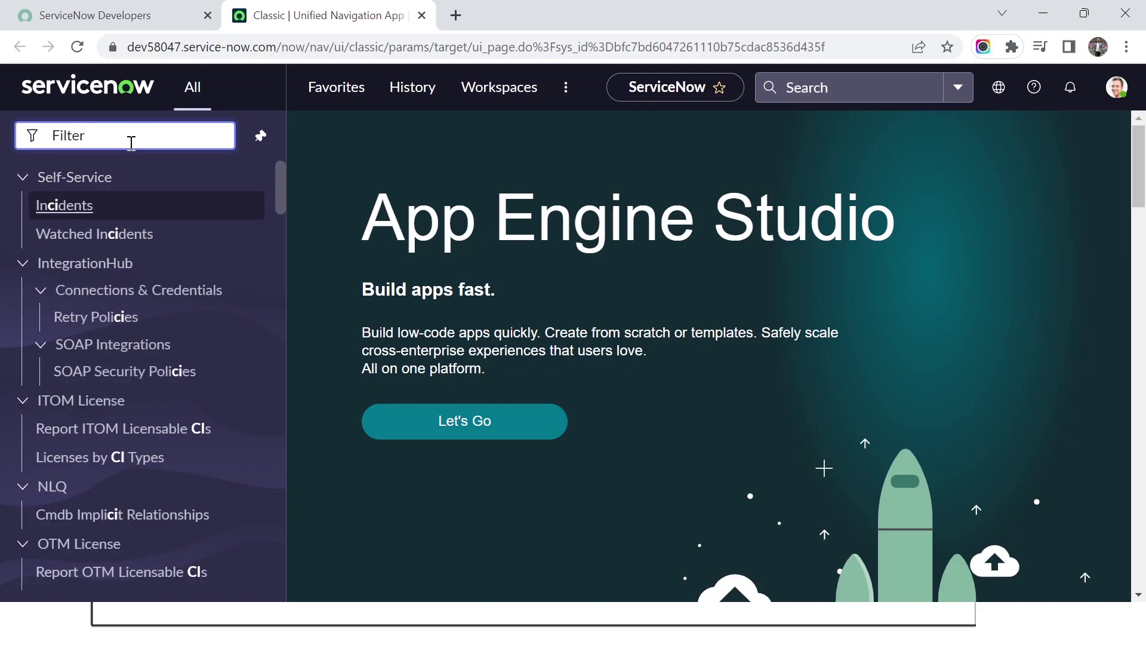
type("configuration")
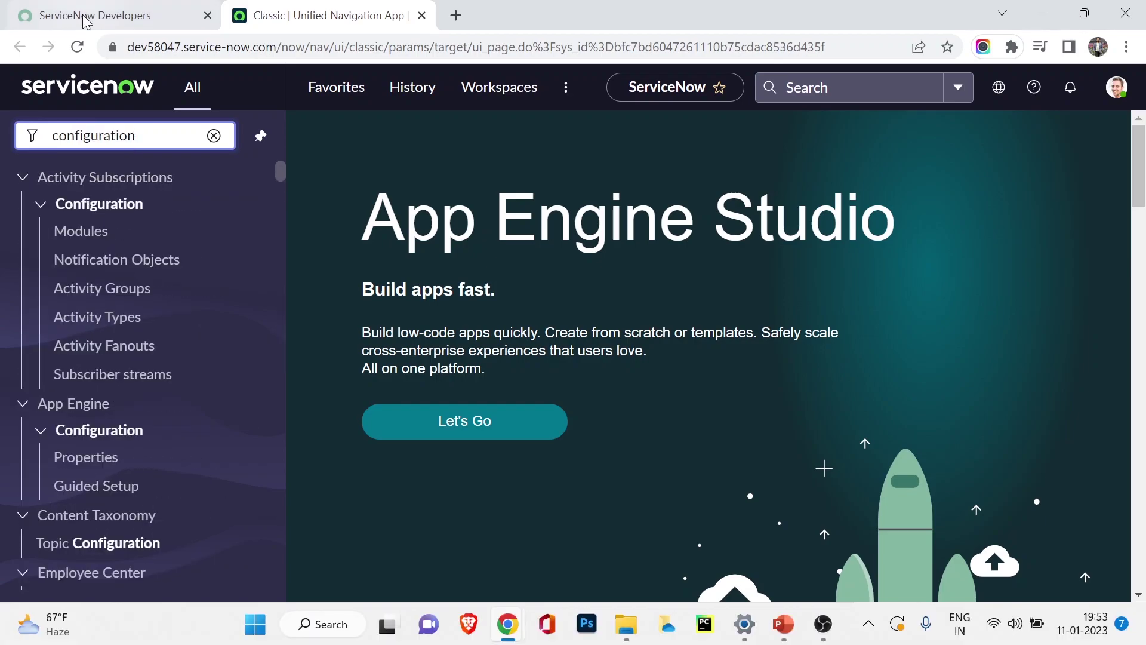
Open the Windows servers list from the Servers group of the Configuration application.
scroll(179, 367, "down", 5)
scroll(175, 364, "down", 12)
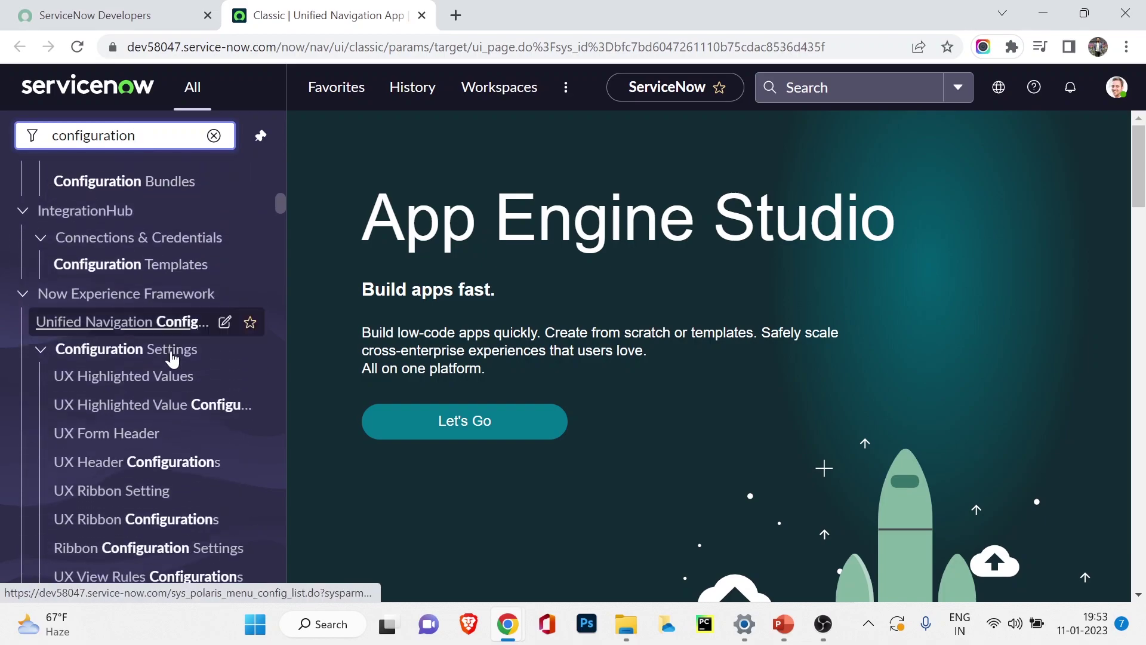
scroll(172, 358, "down", 8)
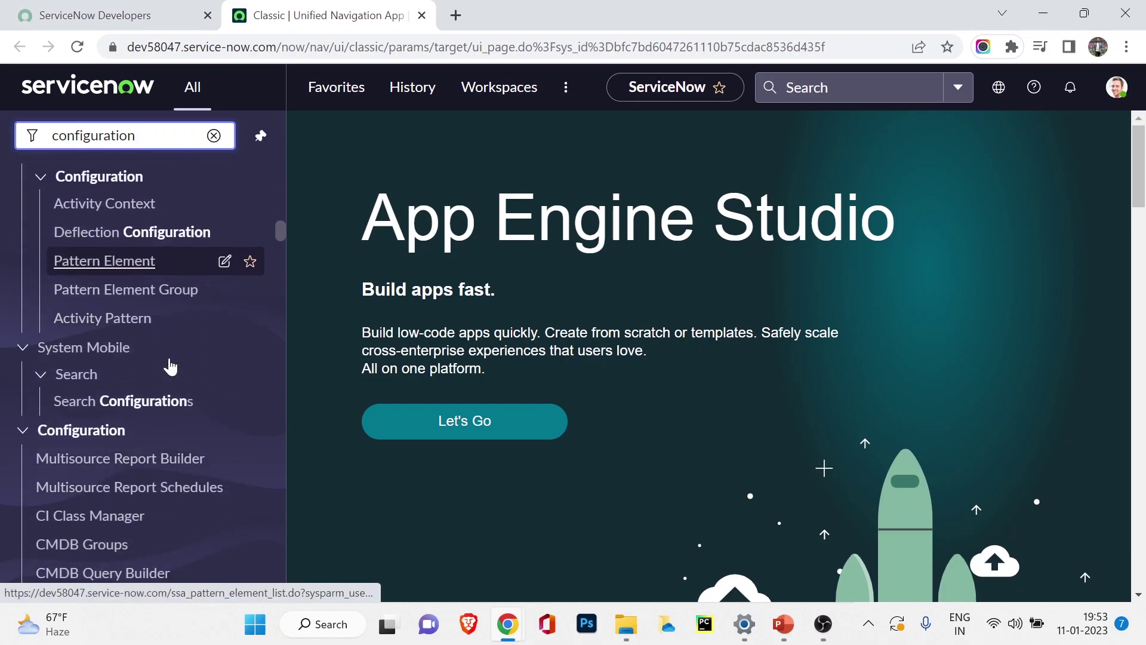
scroll(146, 440, "down", 5)
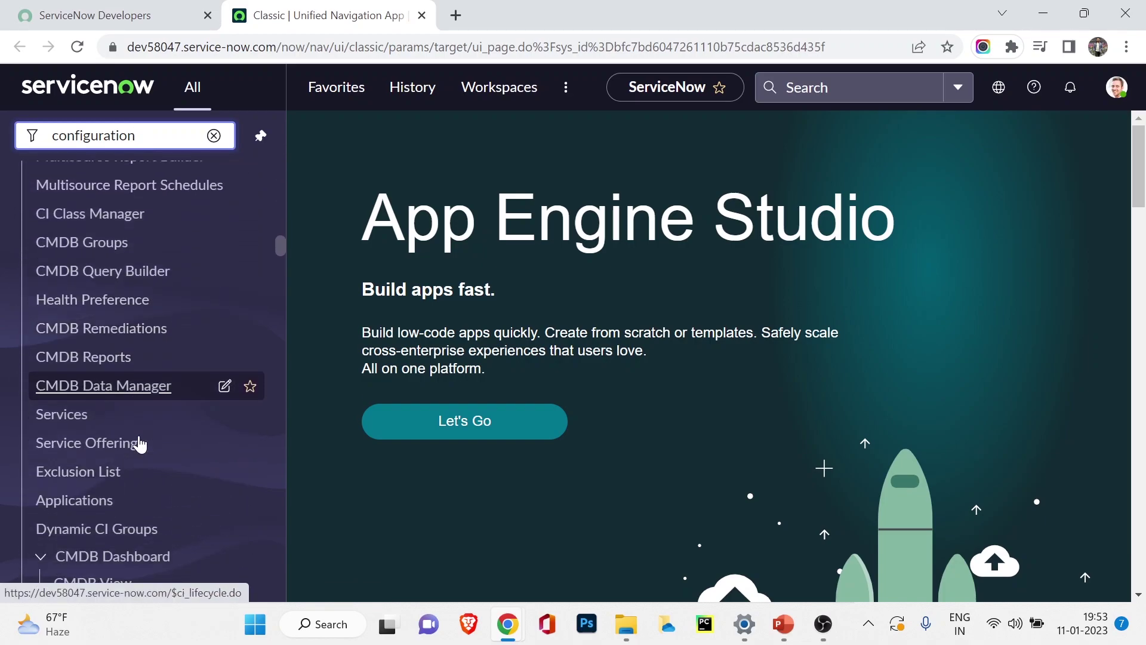
scroll(124, 441, "down", 3)
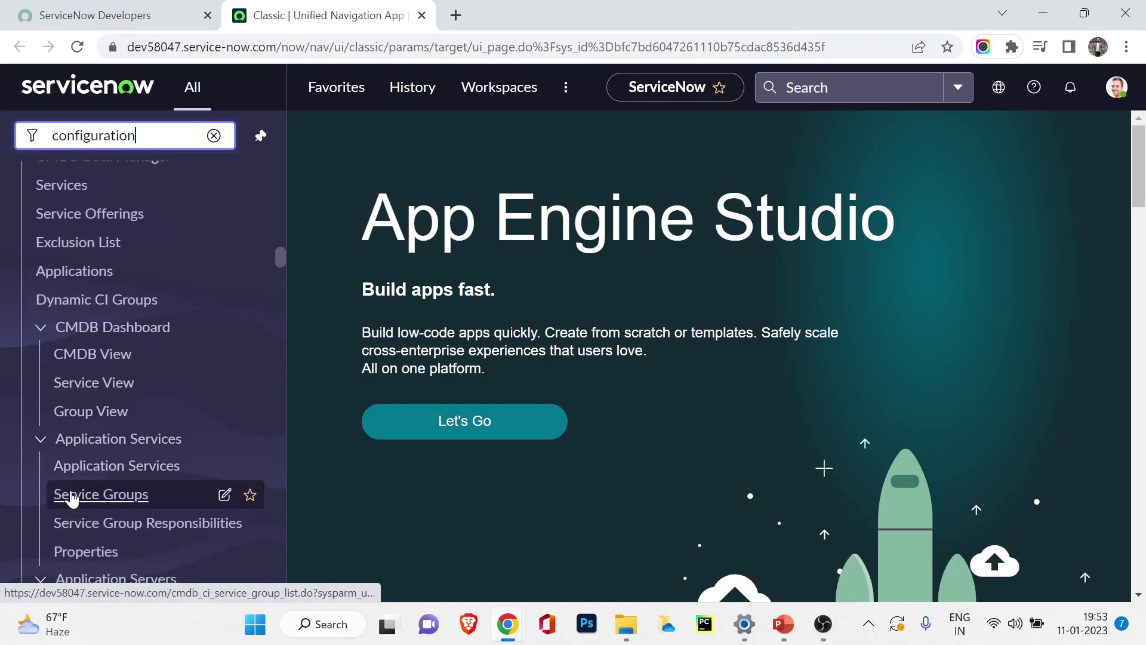
scroll(72, 478, "down", 10)
scroll(81, 388, "down", 2)
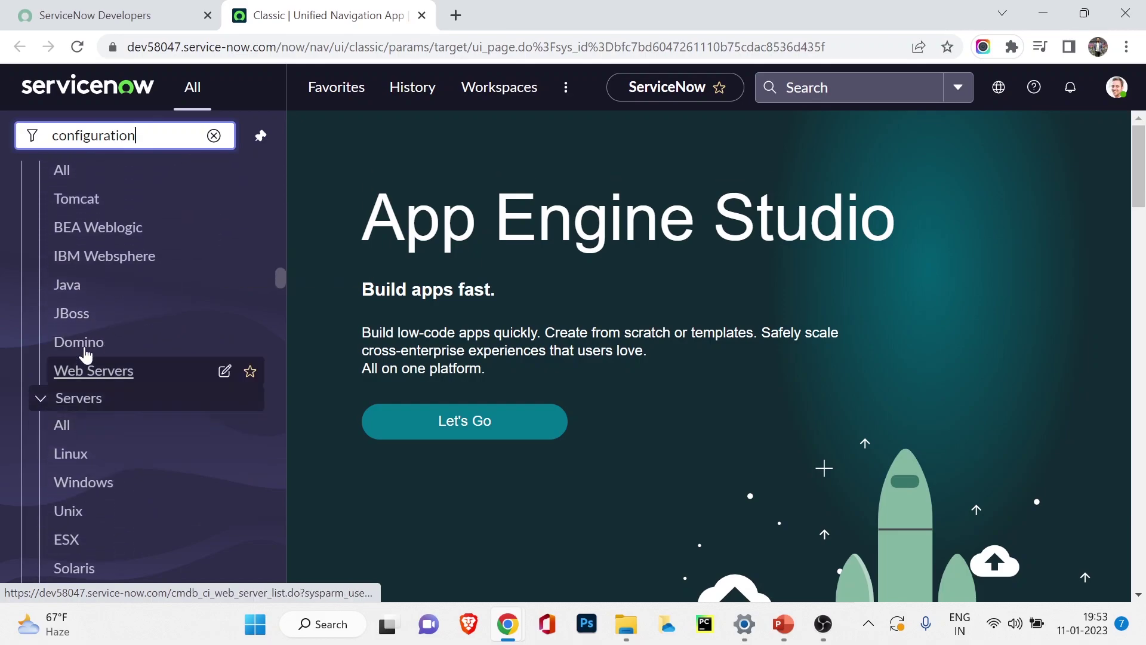
left_click(78, 474)
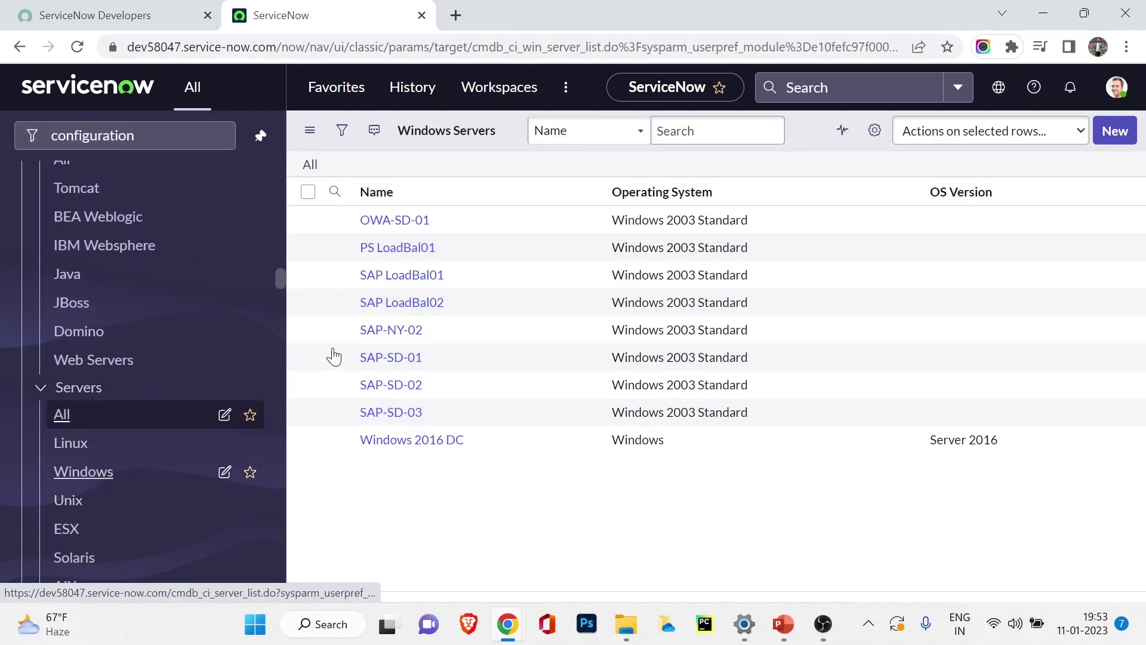
Unpin the application navigator and open the Windows 2016 DC server record.
left_click(261, 136)
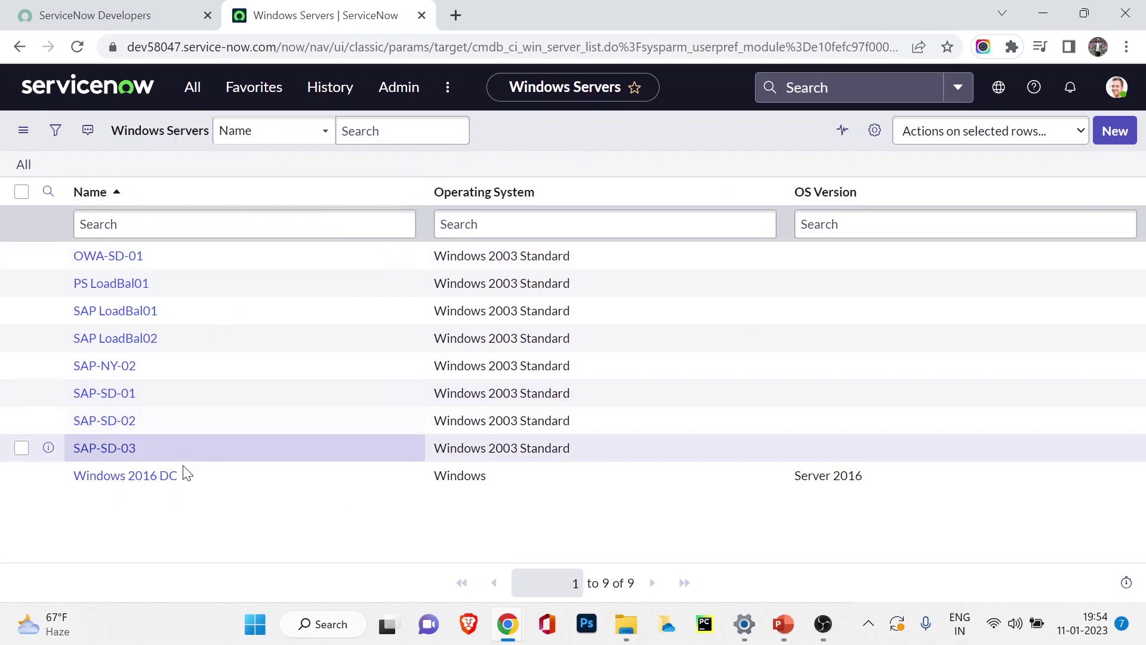
left_click(147, 475)
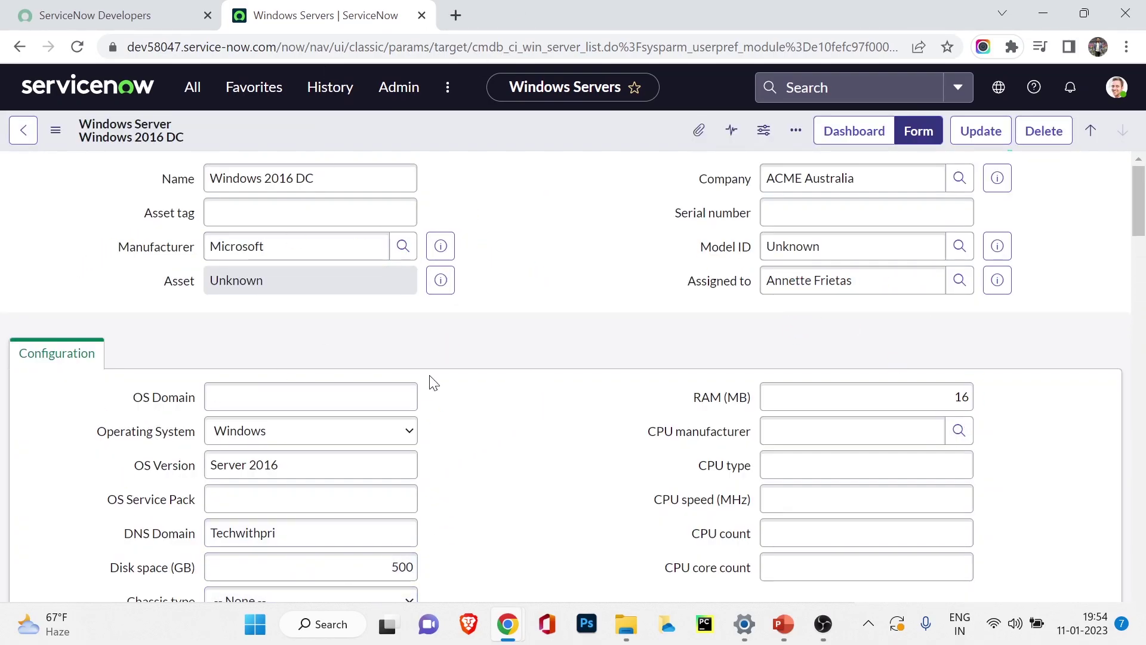
Open a new incident form in a separate browser tab with the navigator command incident.FORM and dismiss its alert.
left_click(452, 13)
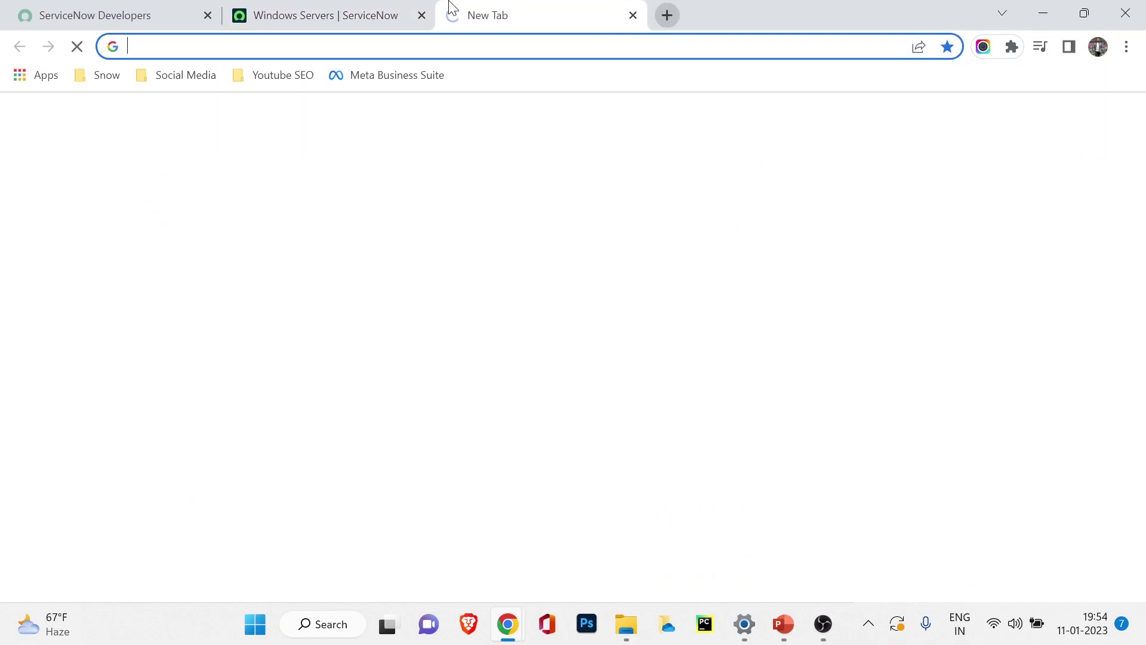
left_click(314, 11)
left_click(192, 87)
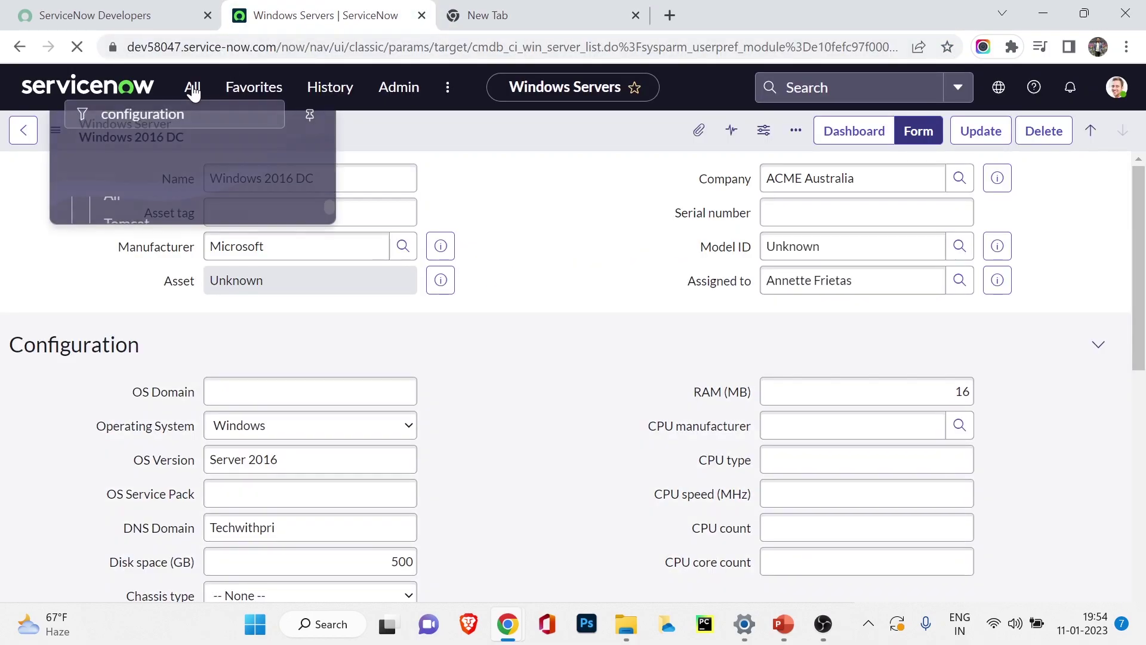
double_click(177, 137)
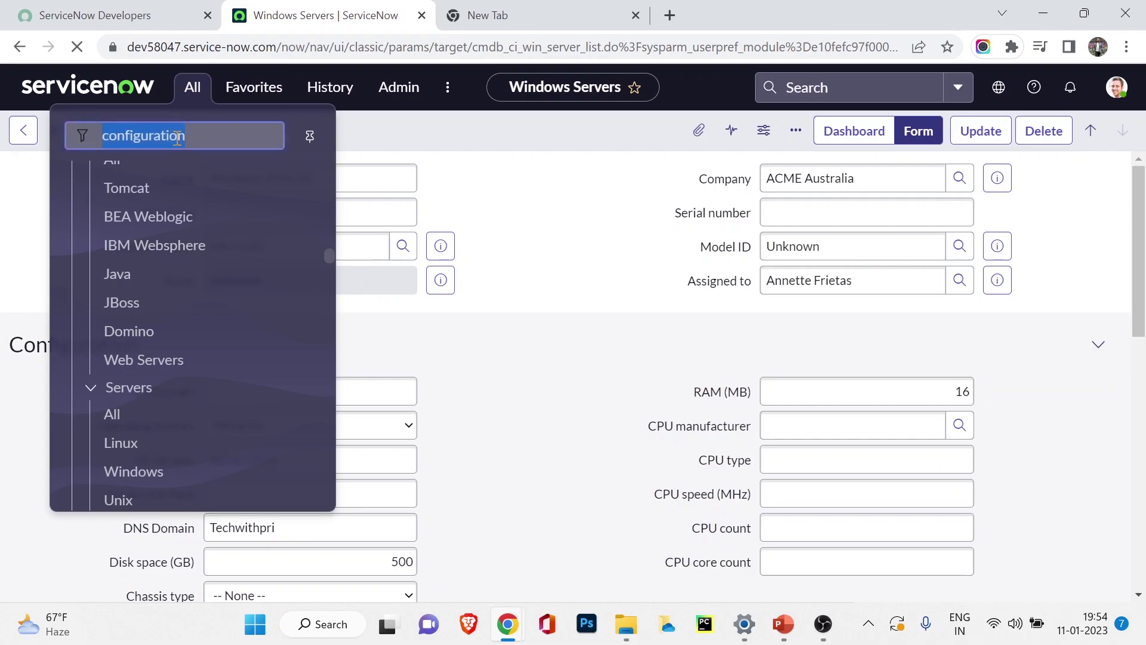
type("ini")
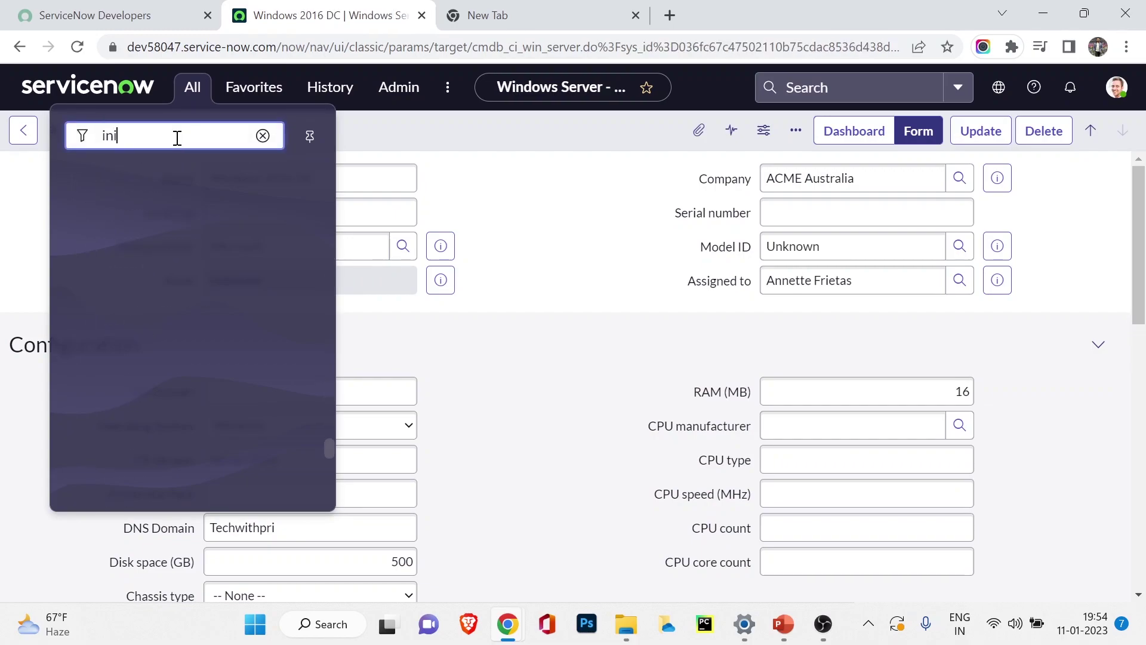
key("BackSpace")
type("cident")
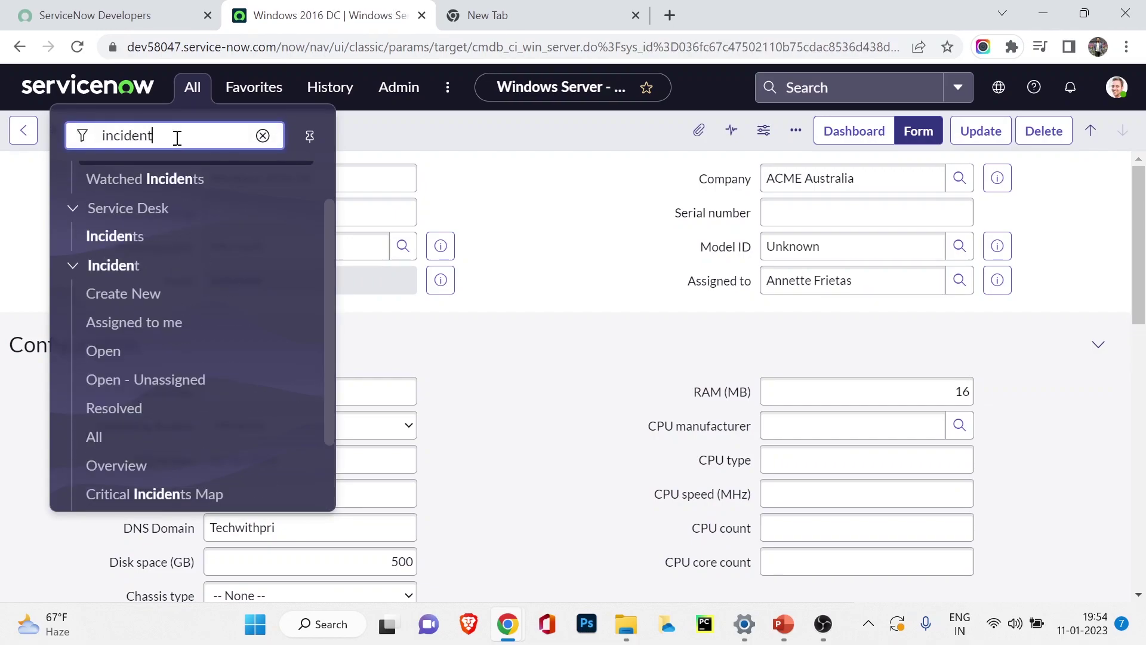
type(".")
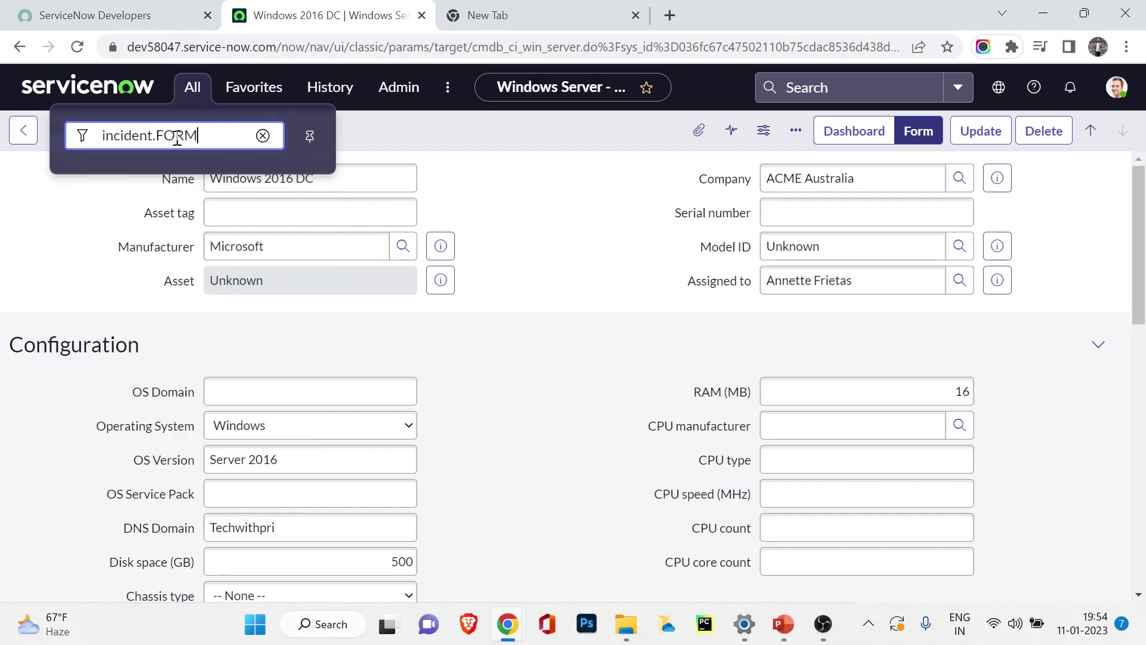
type("FORM")
key("Return")
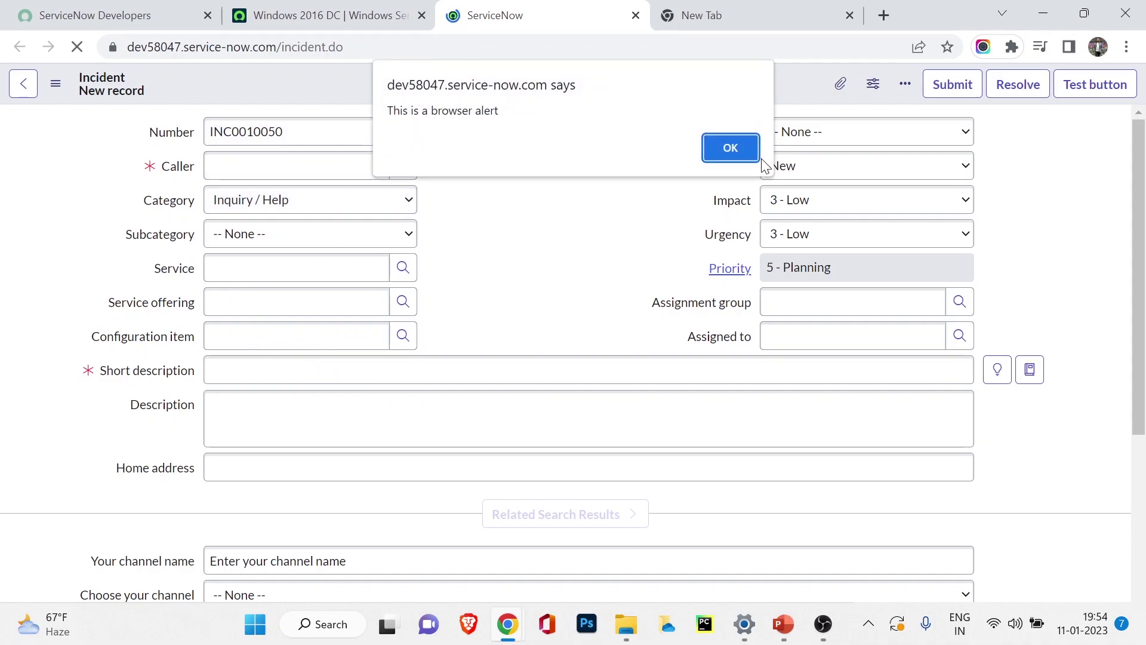
left_click(746, 150)
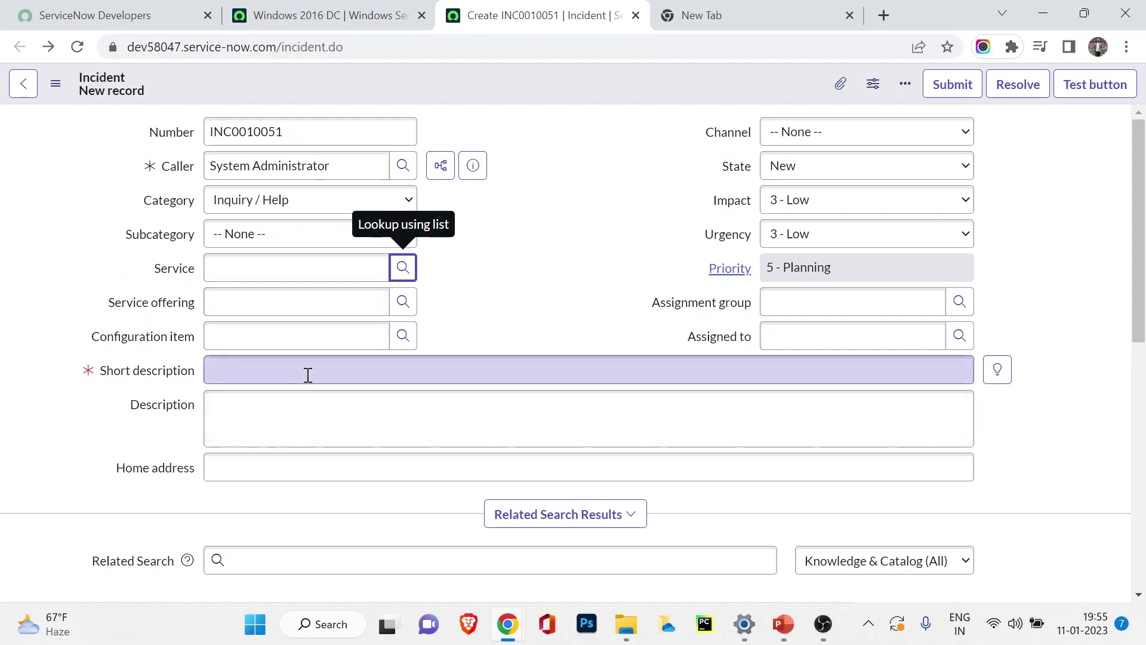
Check the server's name in its record and set the incident's configuration item to Windows 2016 DC.
left_click(307, 373)
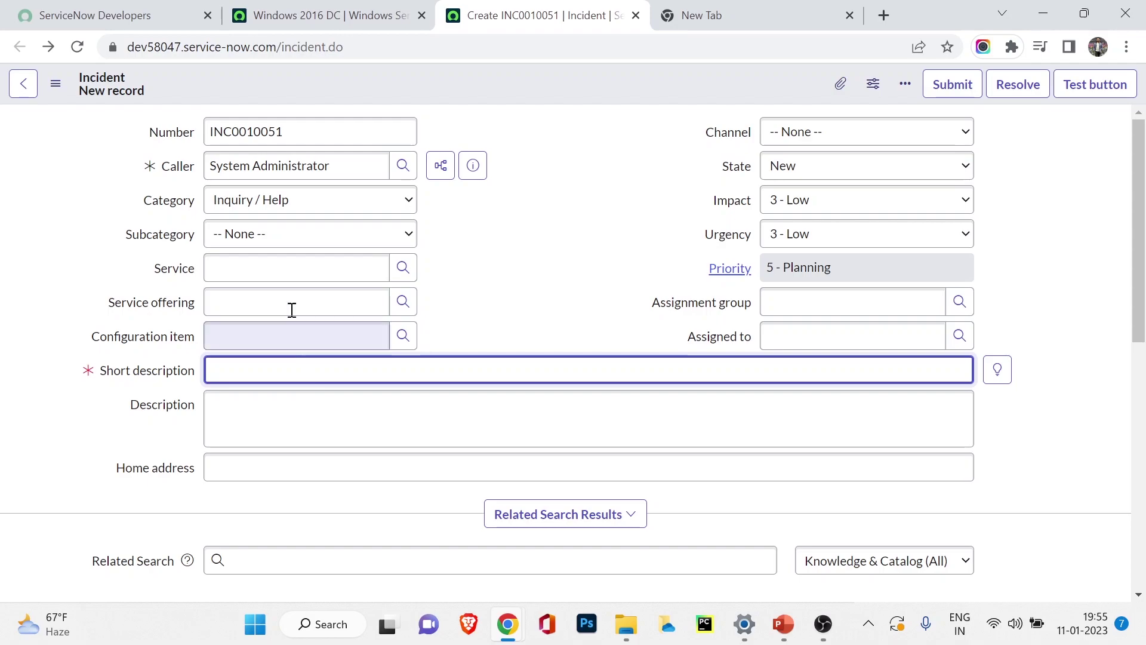
left_click(335, 15)
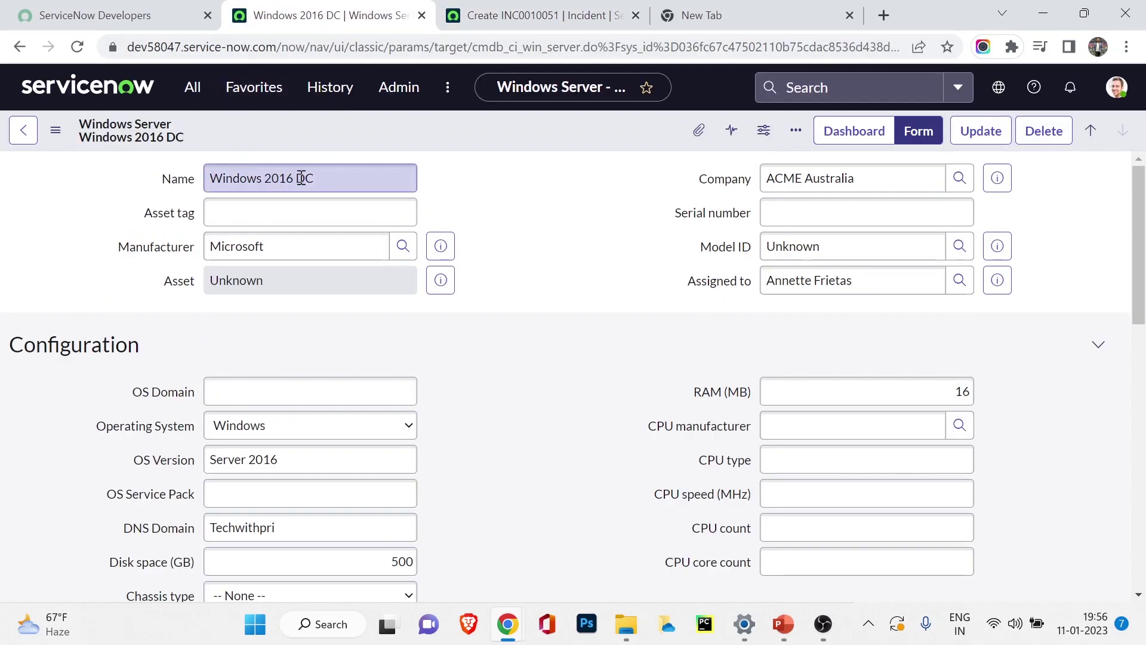
left_click(555, 14)
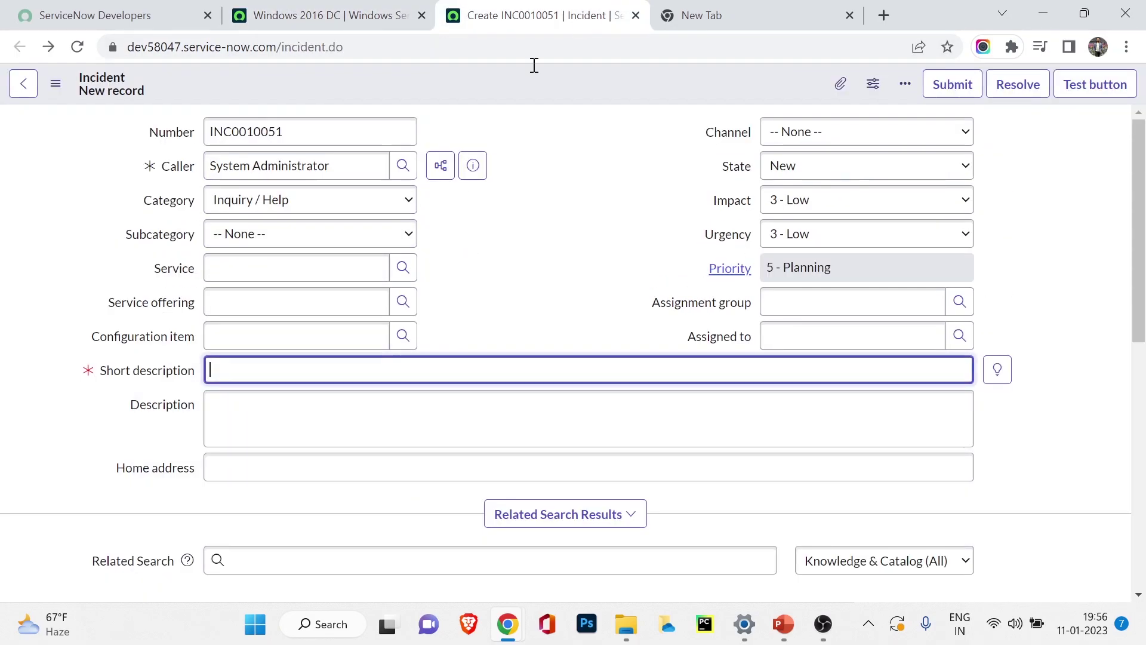
left_click(229, 330)
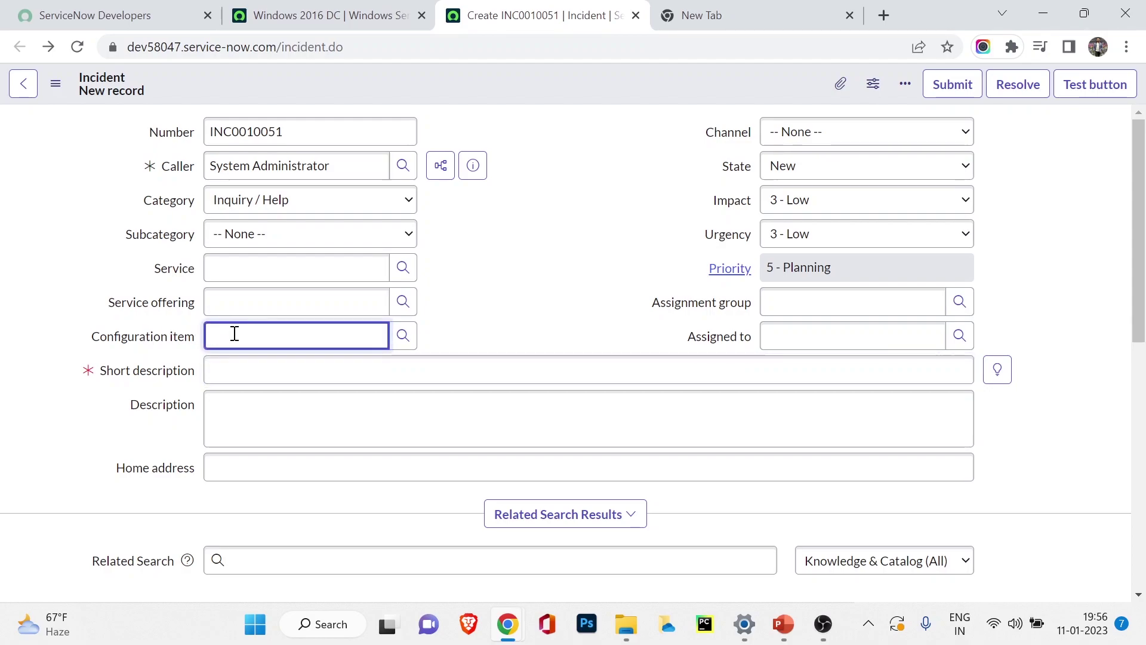
type("windows")
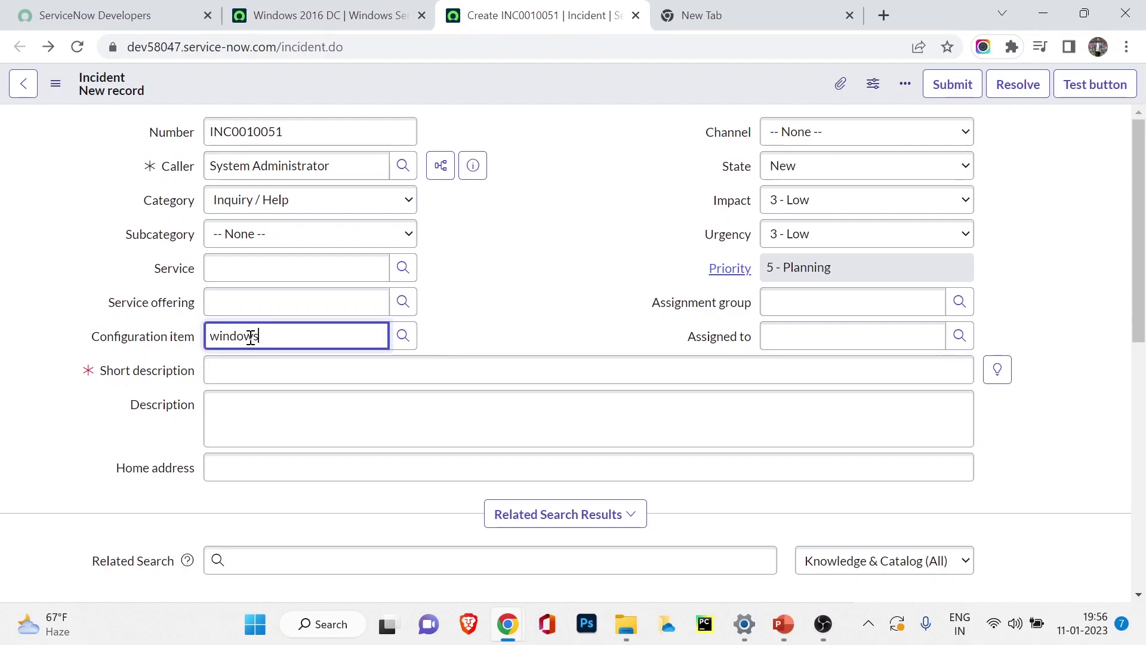
type(" se")
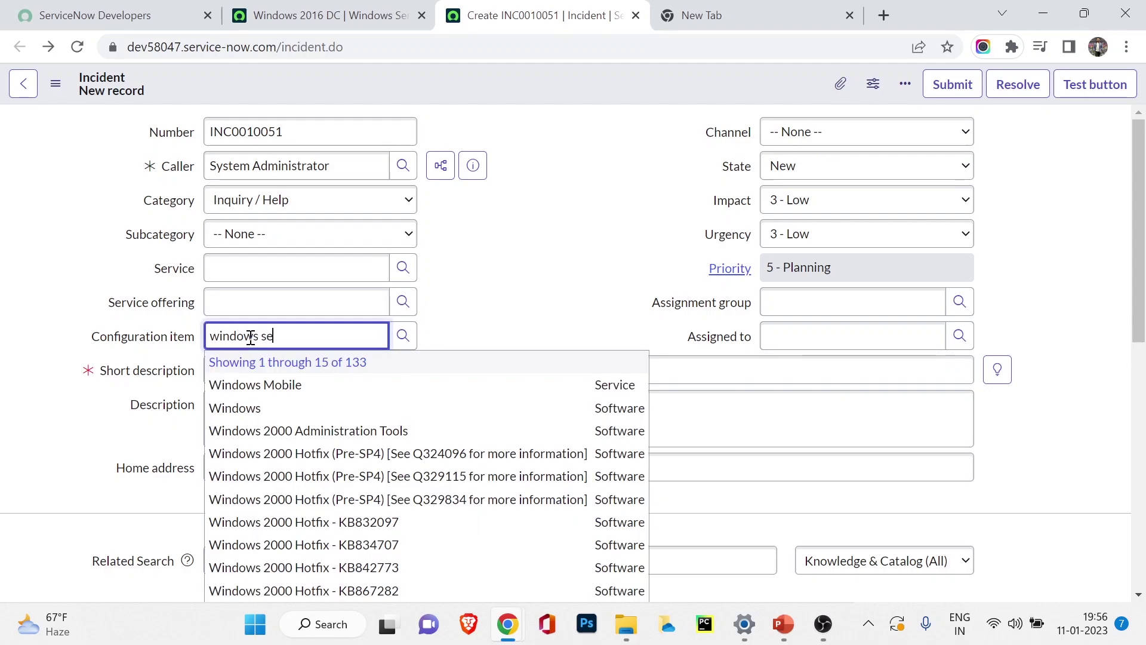
type("r")
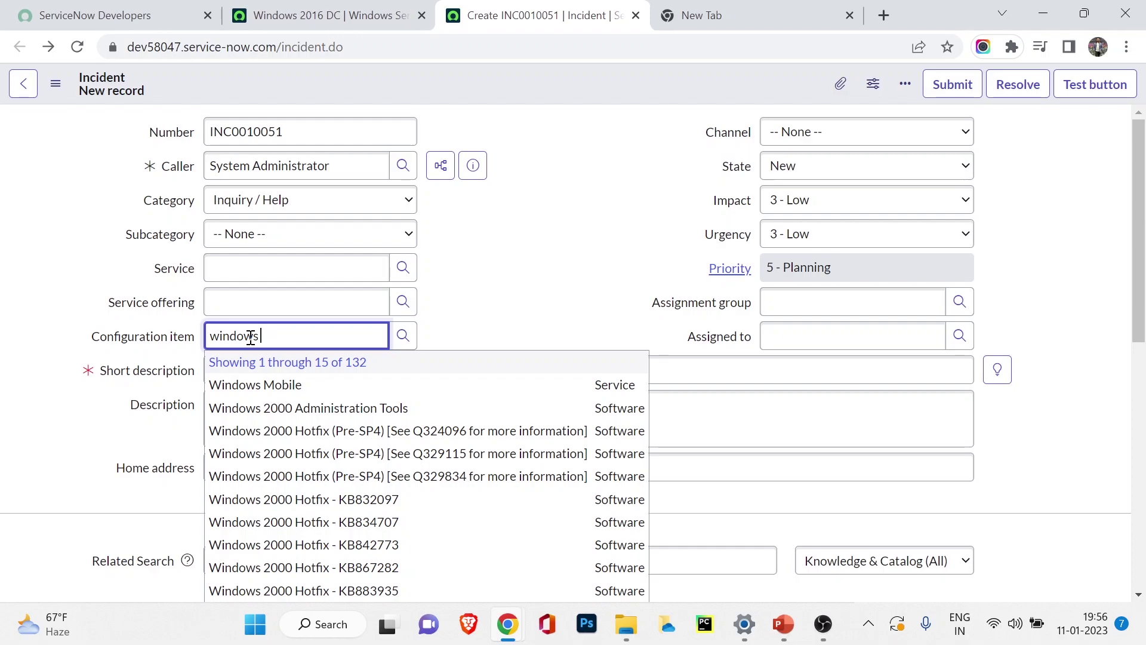
type("1")
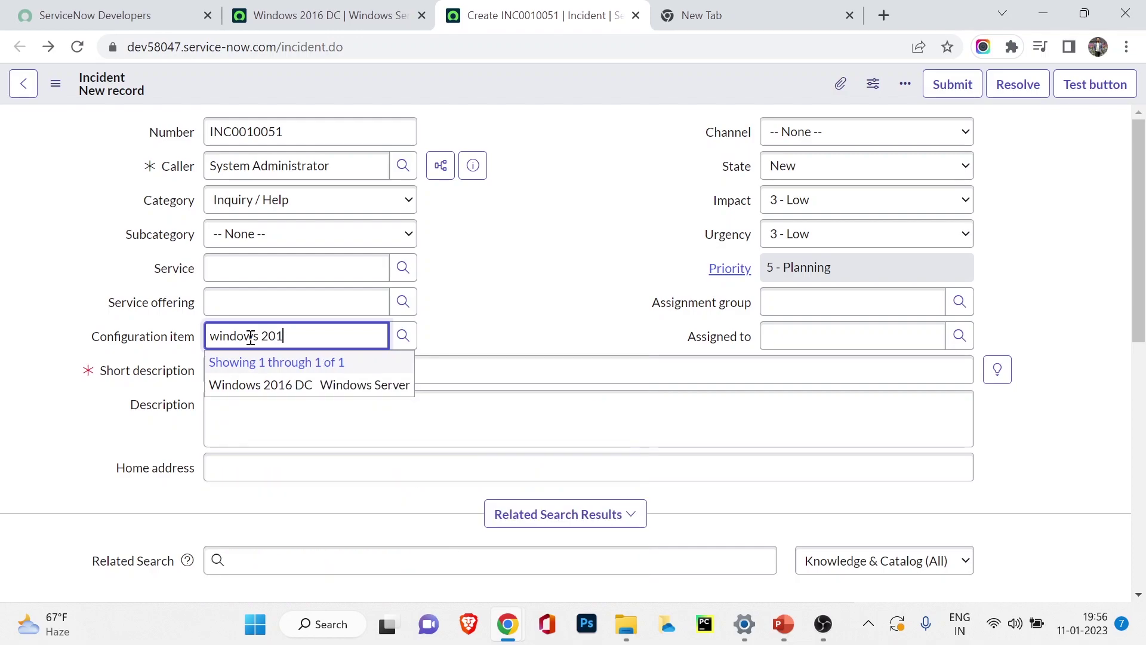
left_click(299, 388)
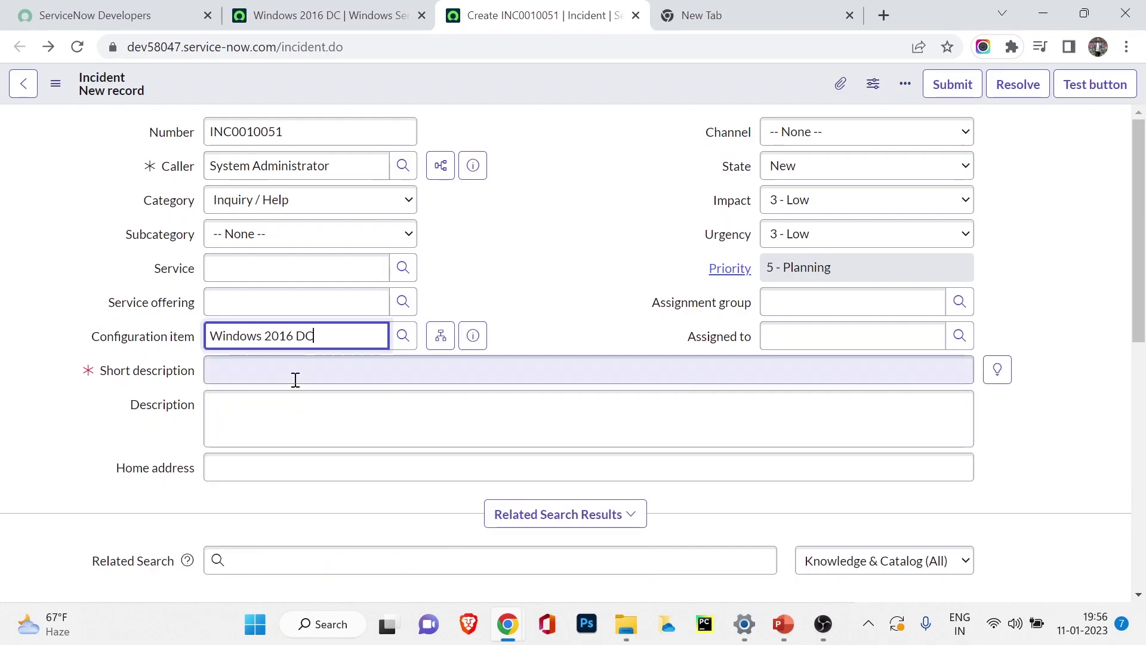
Enter "Server is not working" as the incident's short description and set its impact to 1 - High.
left_click(260, 375)
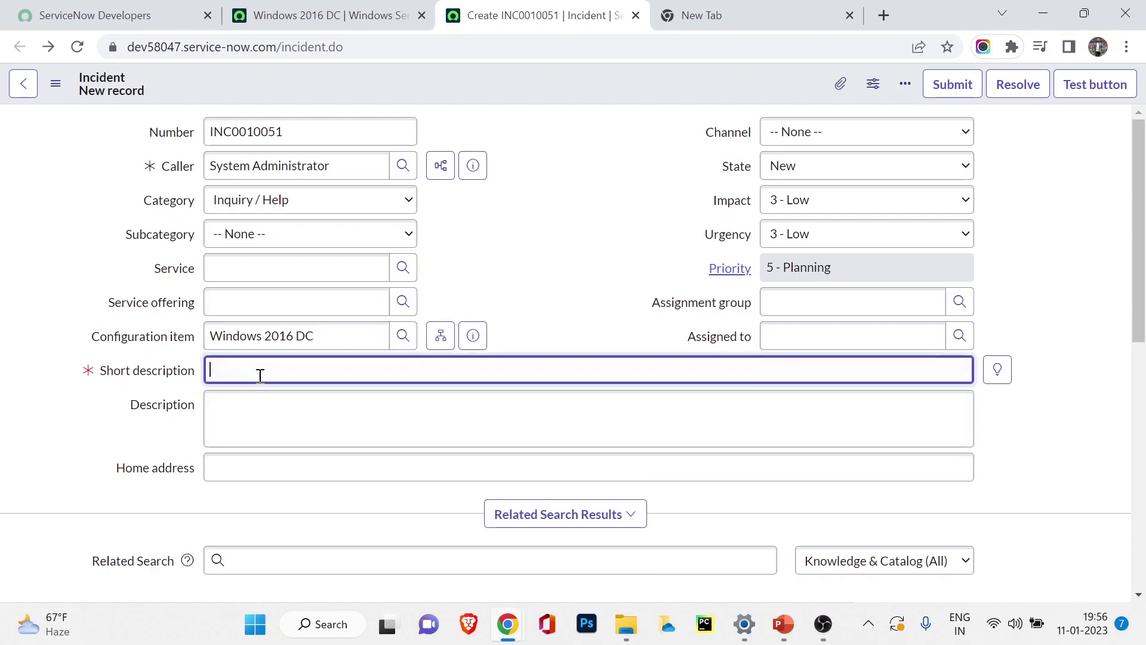
type("Se")
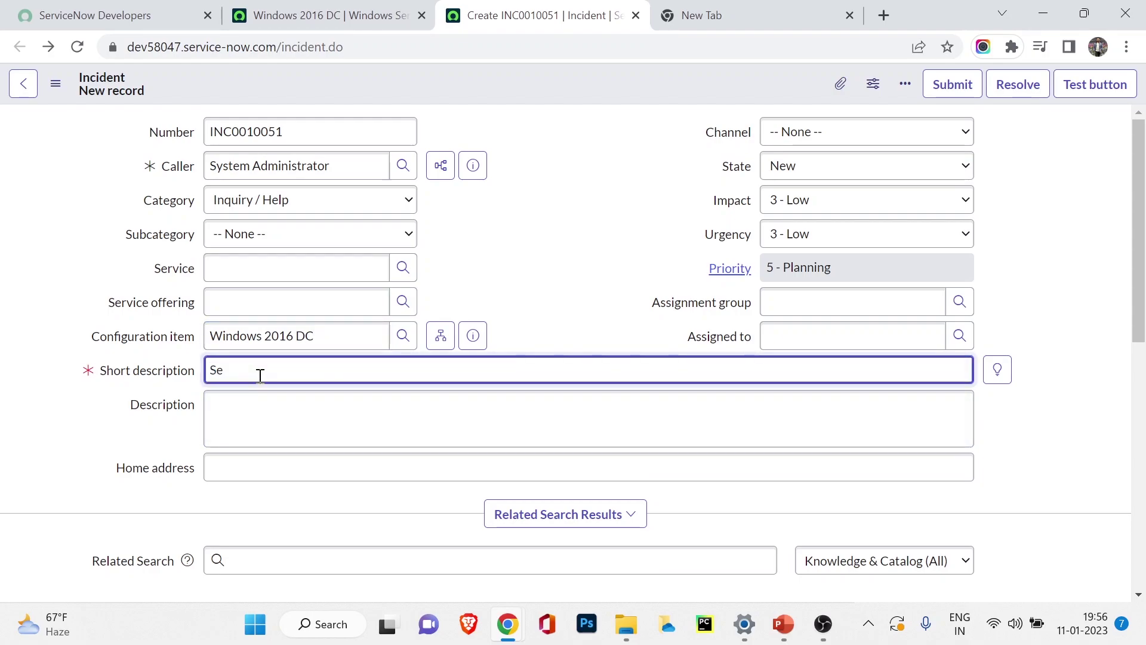
type("rver is not working")
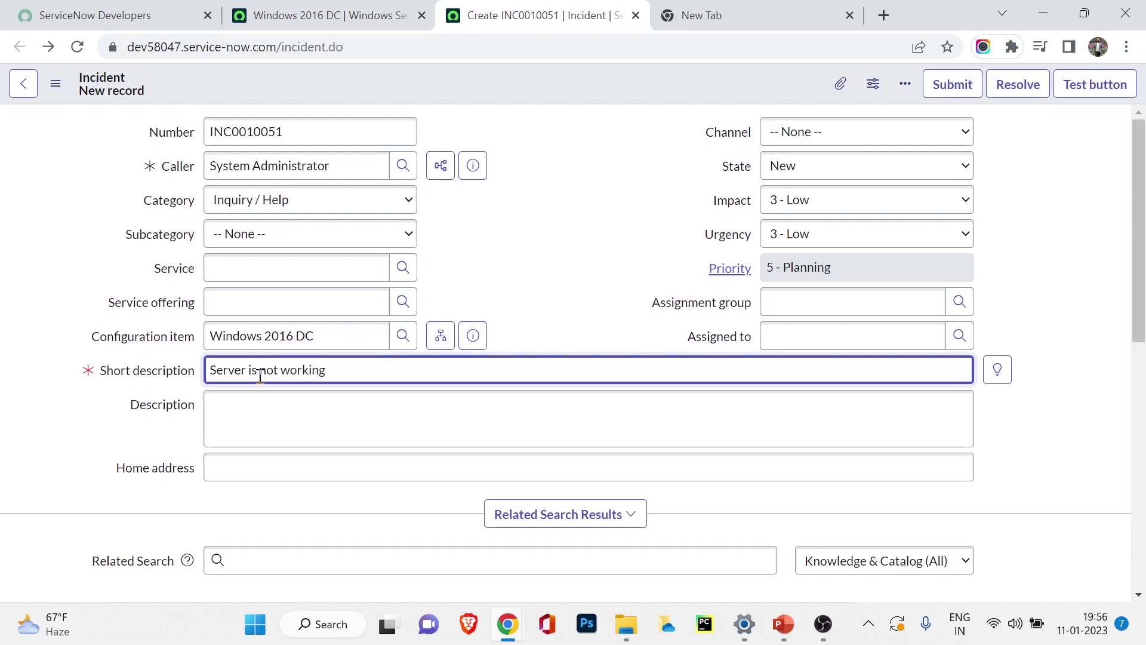
left_click(537, 334)
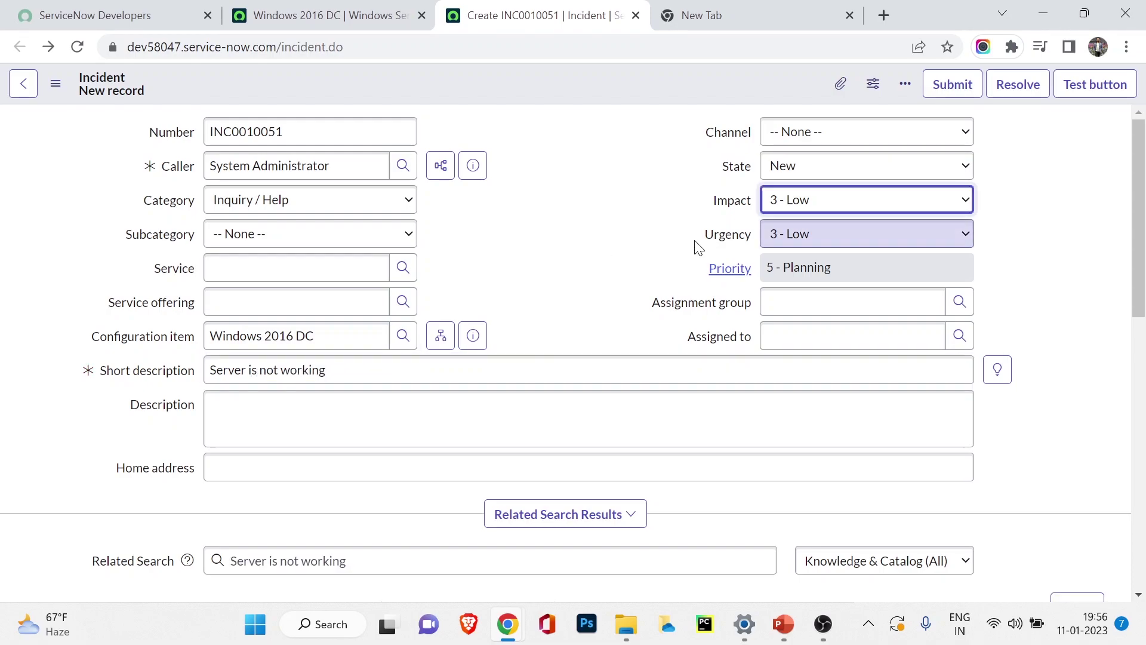
left_click(771, 200)
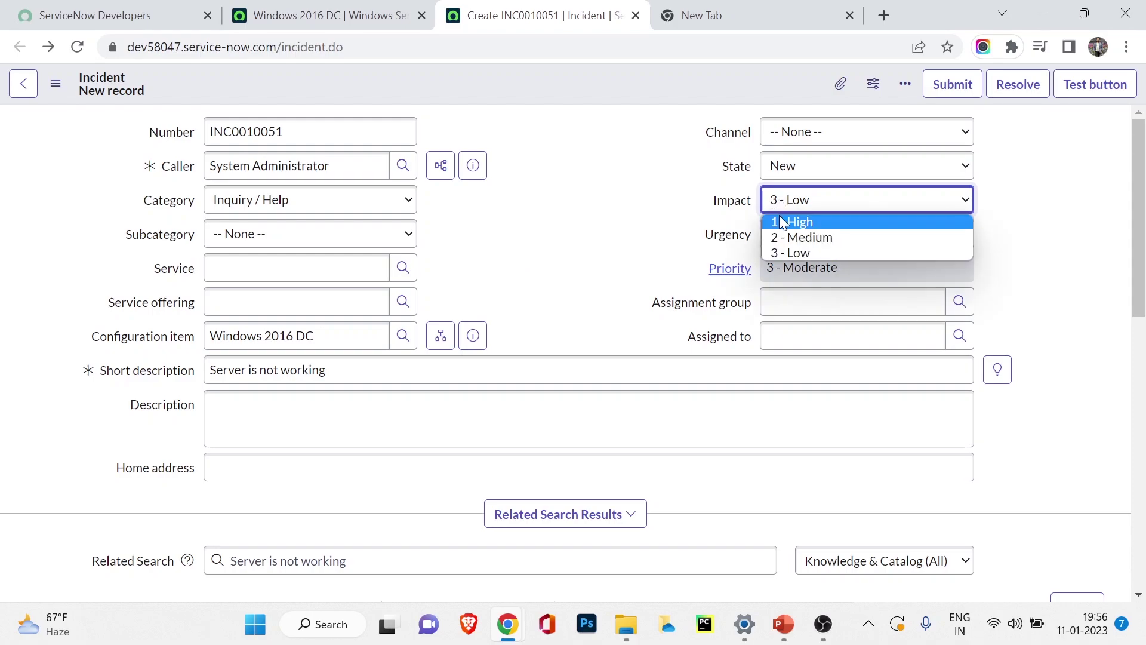
left_click(779, 220)
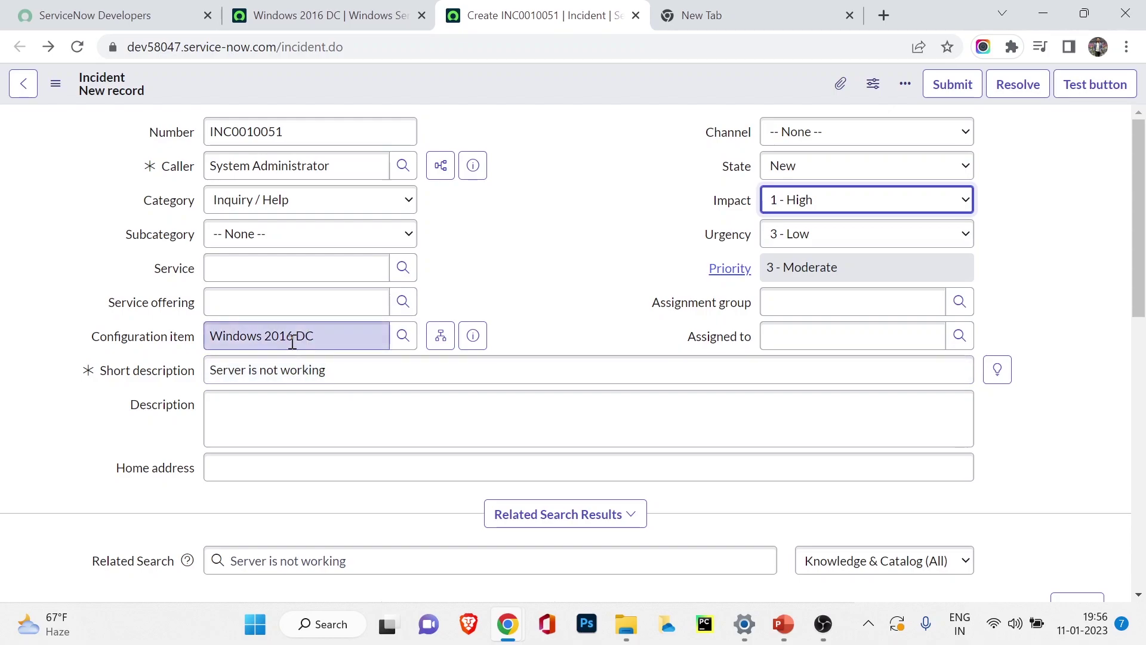
Review the related items in the Windows 2016 DC server record and return to the new incident form.
left_click(353, 13)
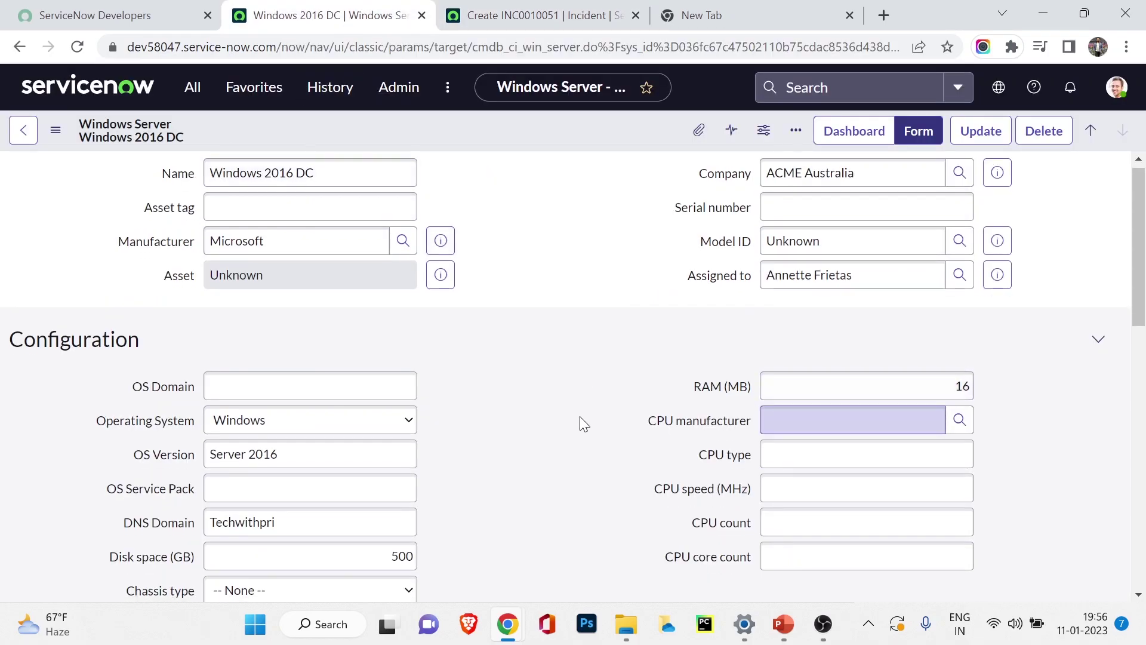
scroll(580, 422, "down", 15)
scroll(145, 366, "up", 2)
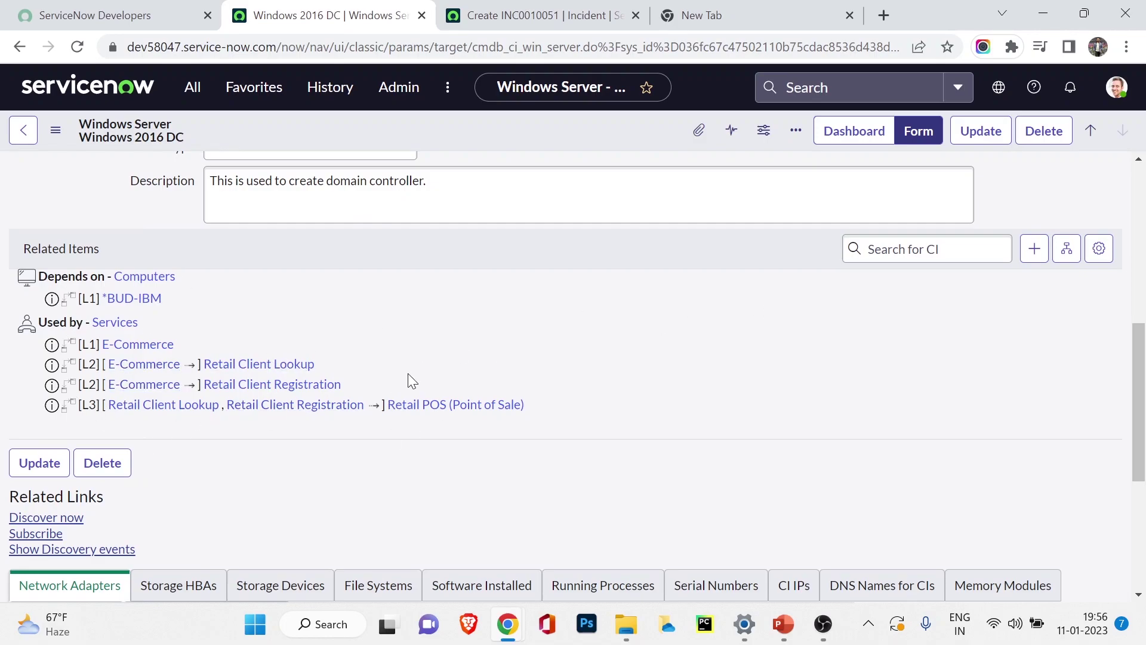
scroll(416, 377, "up", 10)
left_click(549, 15)
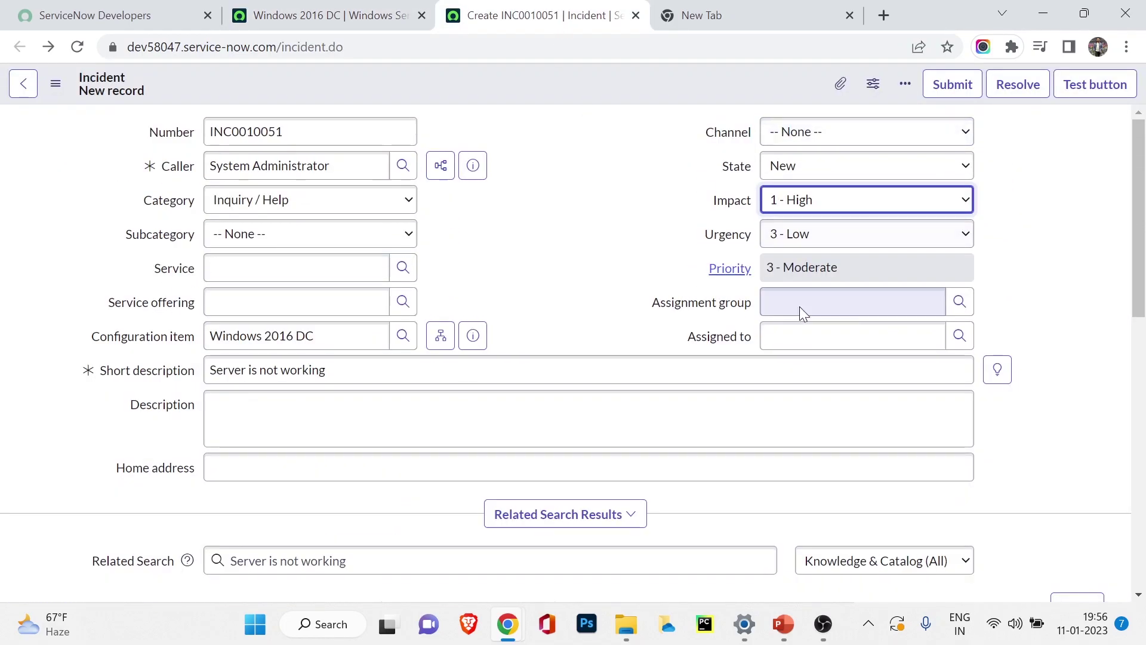
Set the incident's urgency to 1 - High and dismiss the resulting alert.
left_click(794, 234)
left_click(807, 257)
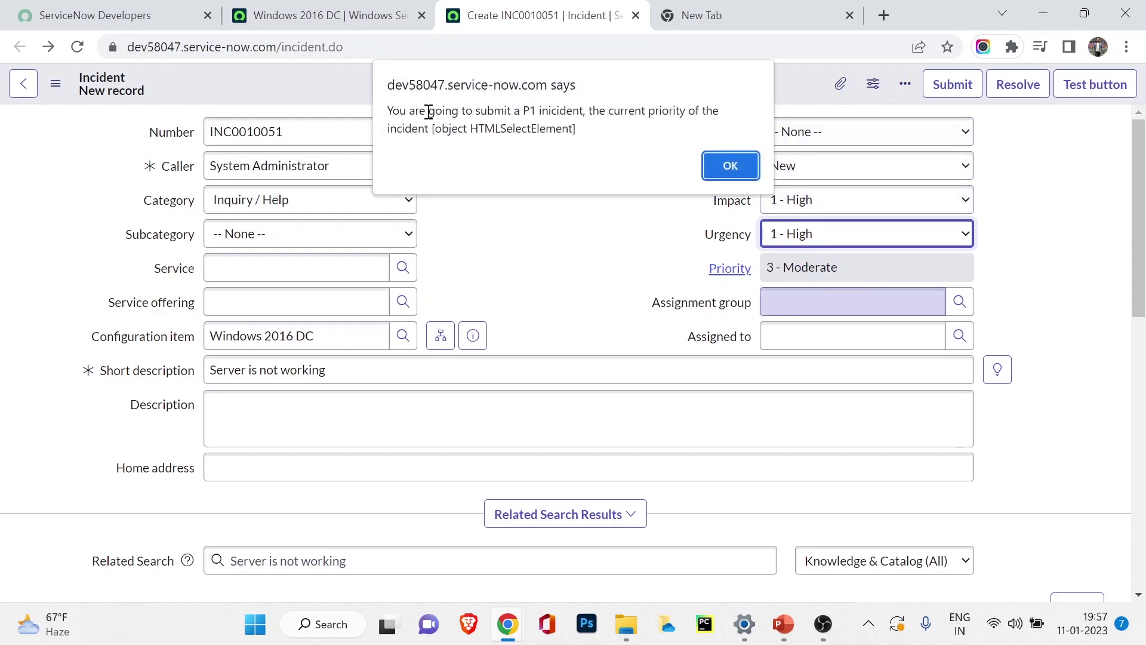
left_click(718, 168)
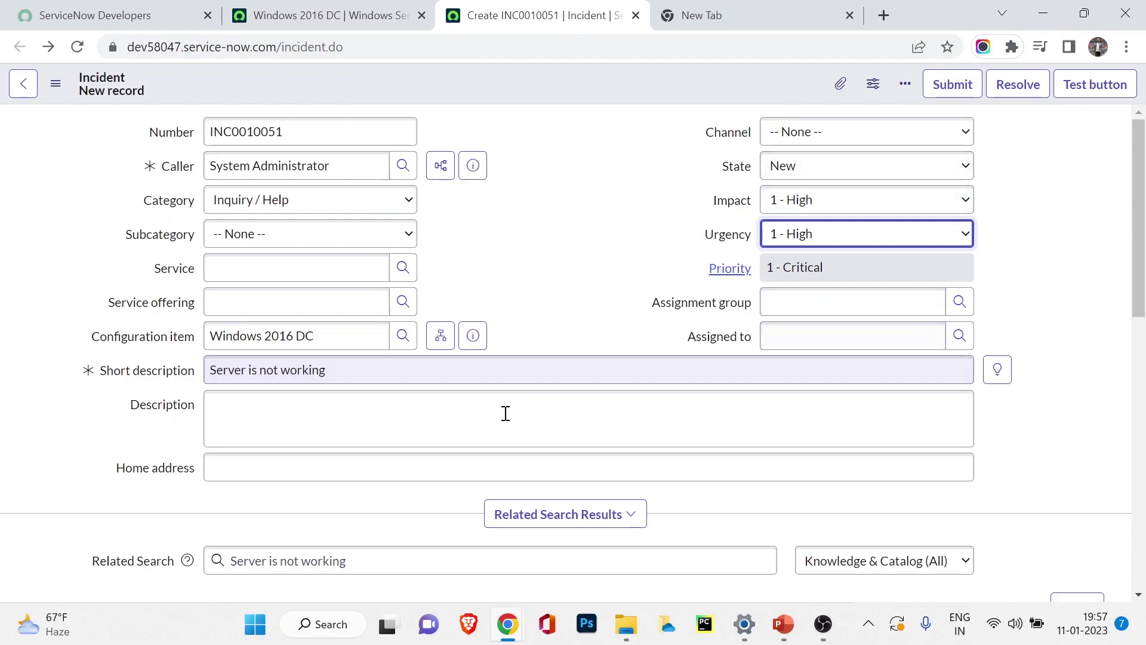
Save the new incident for Windows 2016 DC without leaving its form, keeping the description empty.
left_click(414, 440)
scroll(414, 441, "down", 2)
scroll(414, 440, "up", 2)
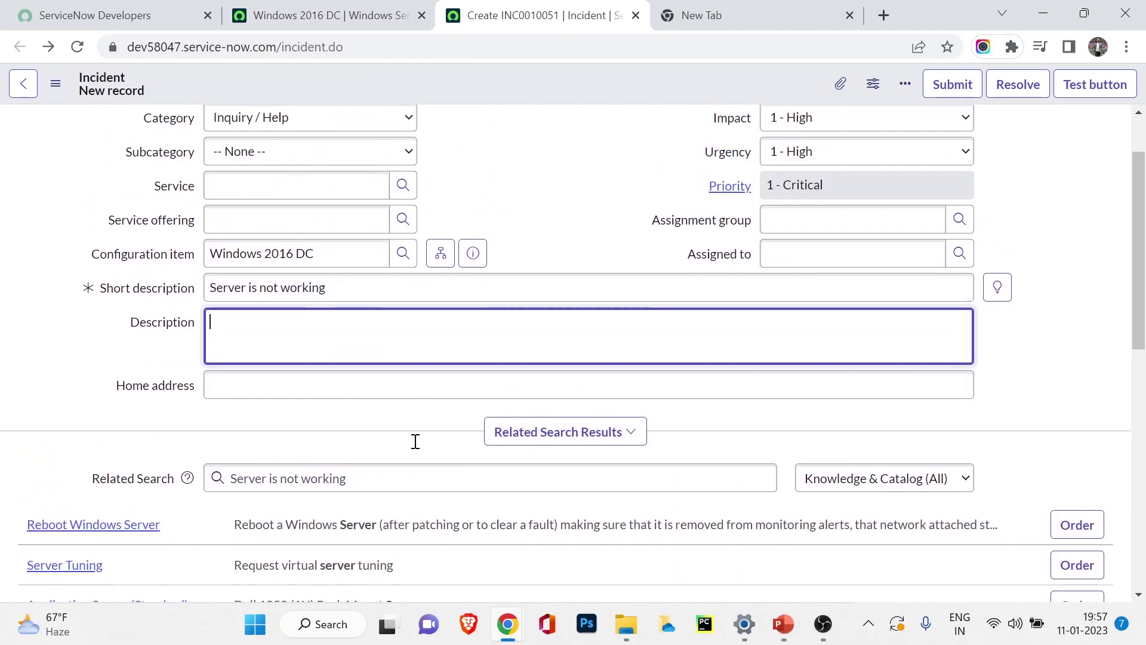
right_click(507, 80)
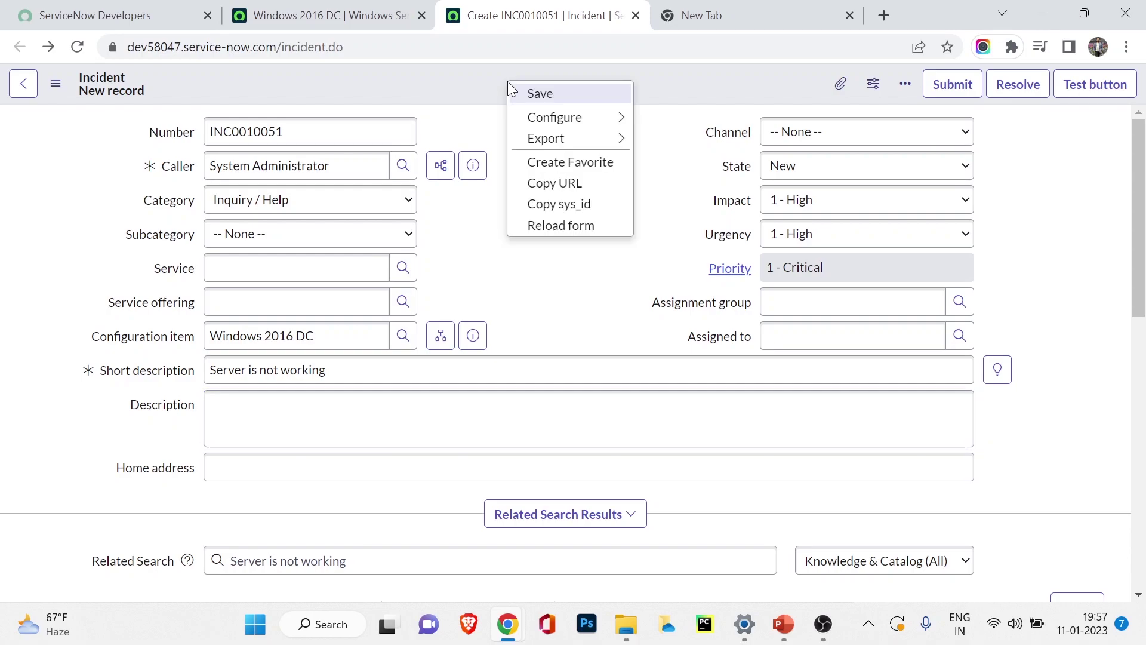
left_click(526, 92)
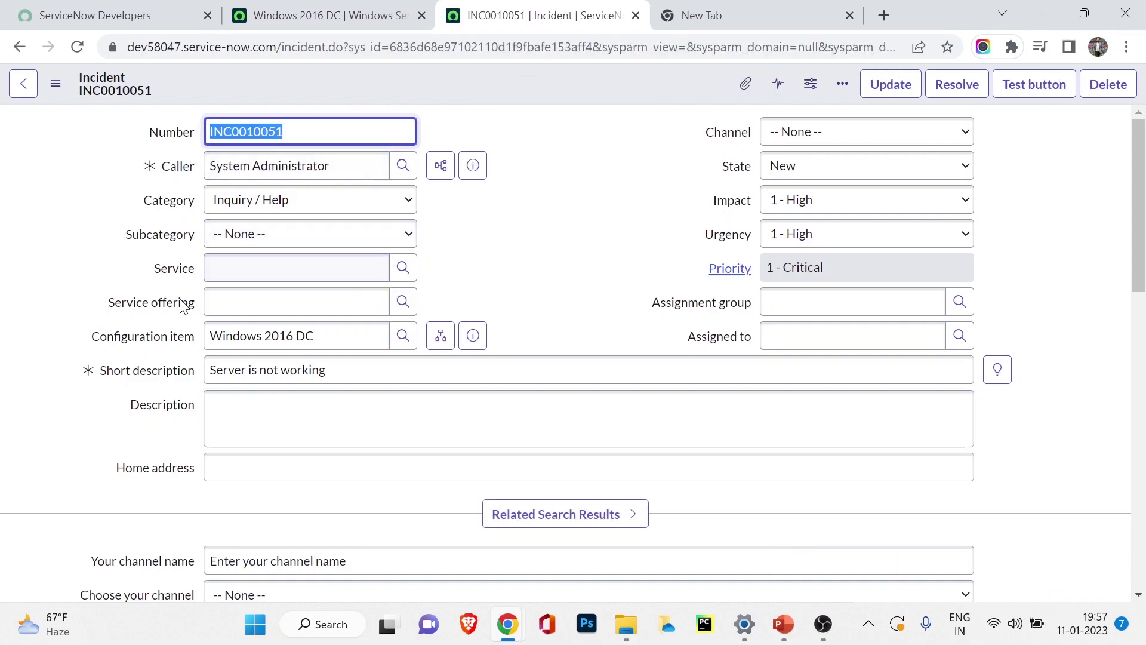
Create a problem record from the saved incident.
scroll(209, 299, "down", 5)
scroll(209, 299, "up", 5)
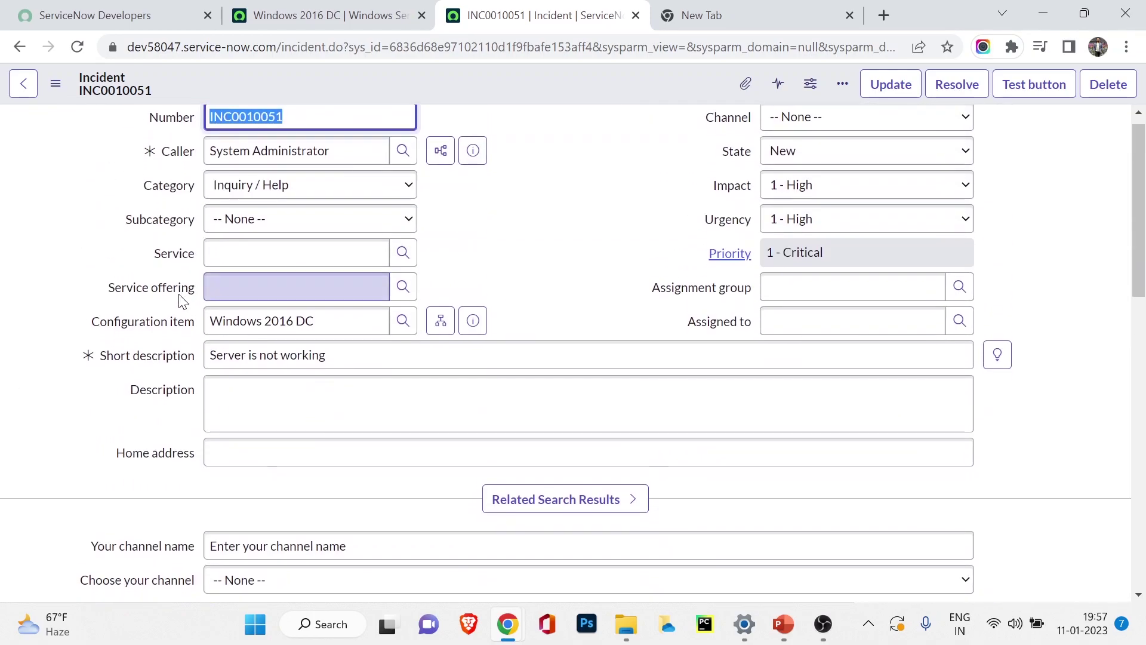
left_click(54, 84)
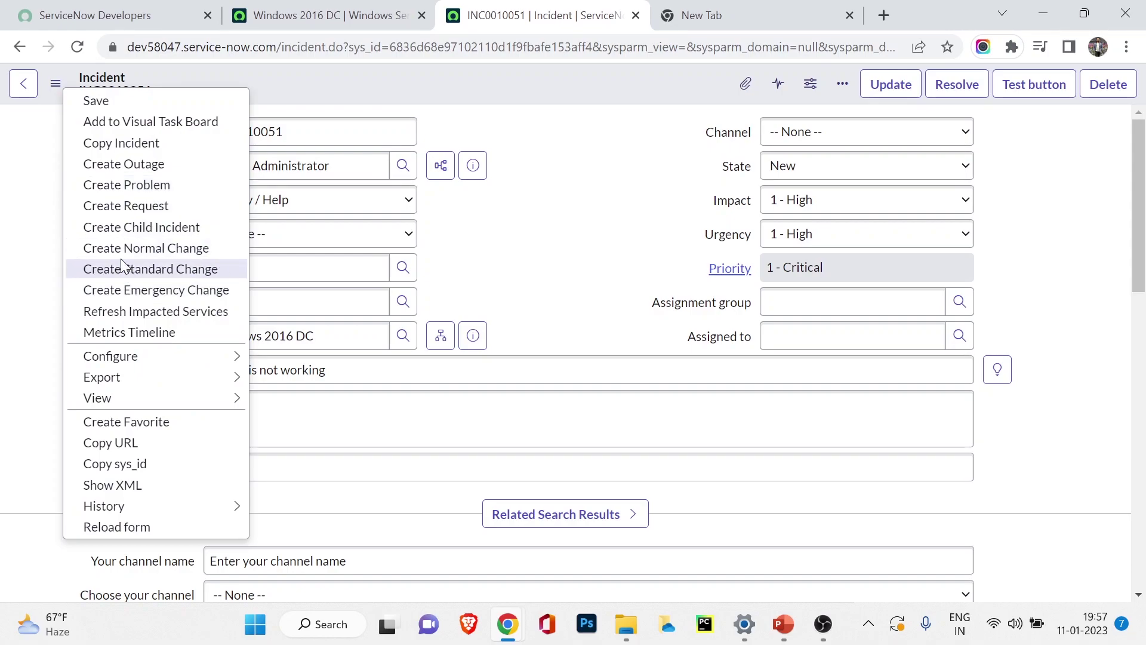
left_click(112, 186)
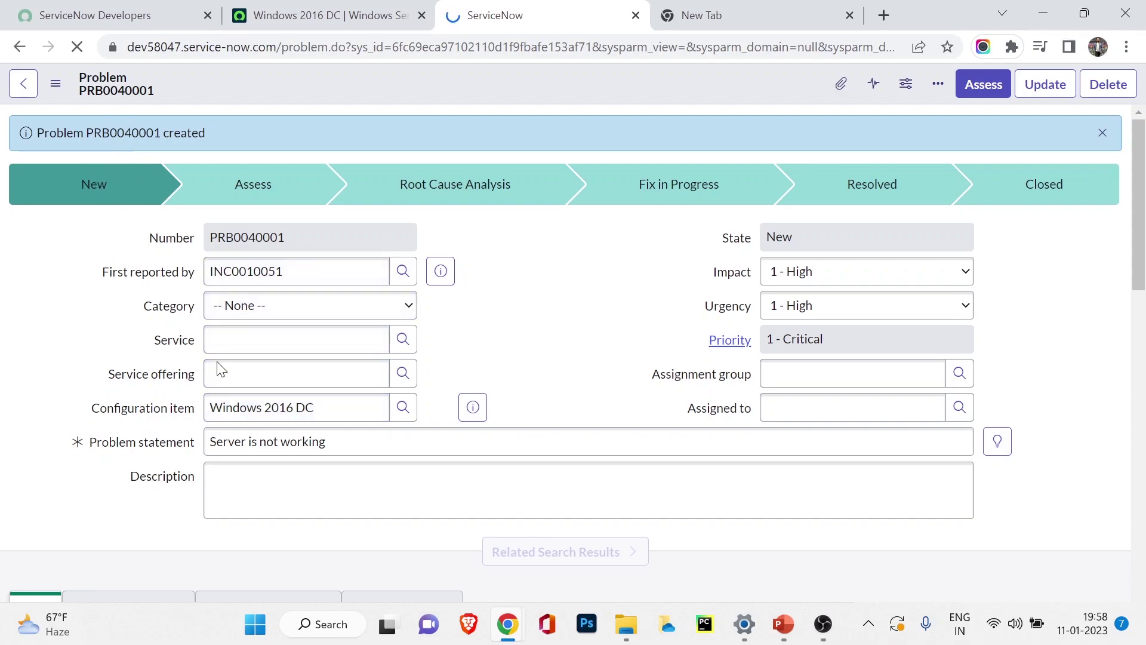
Return to the Windows 2016 DC server record and open its dependency view from the related items.
left_click(248, 13)
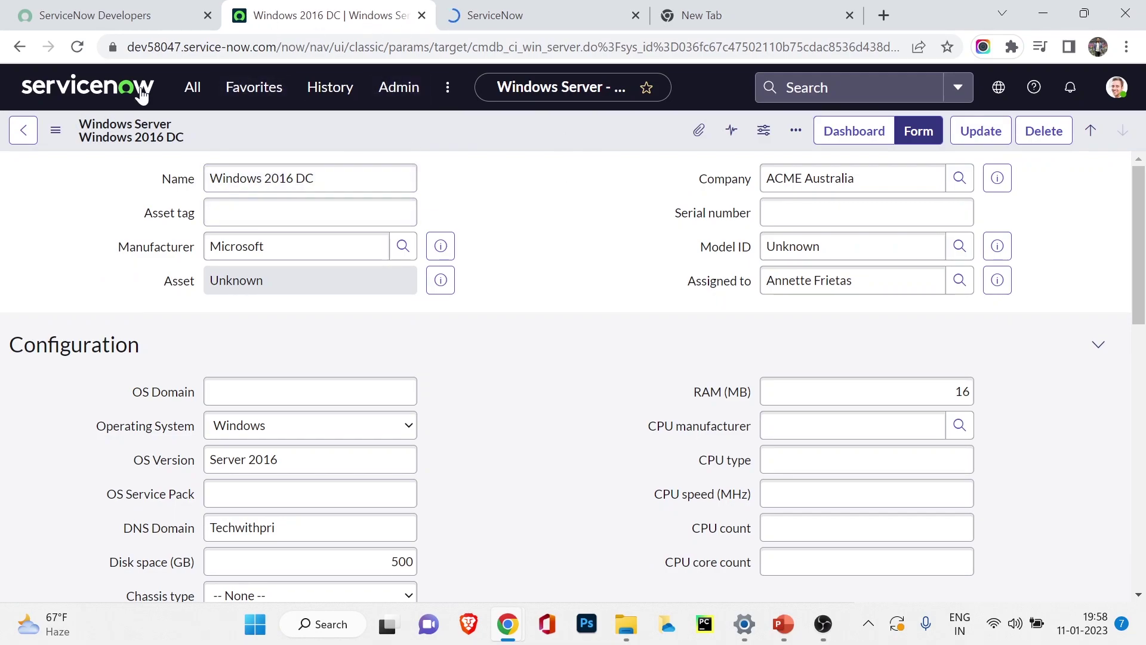
scroll(507, 221, "down", 2)
scroll(507, 220, "down", 4)
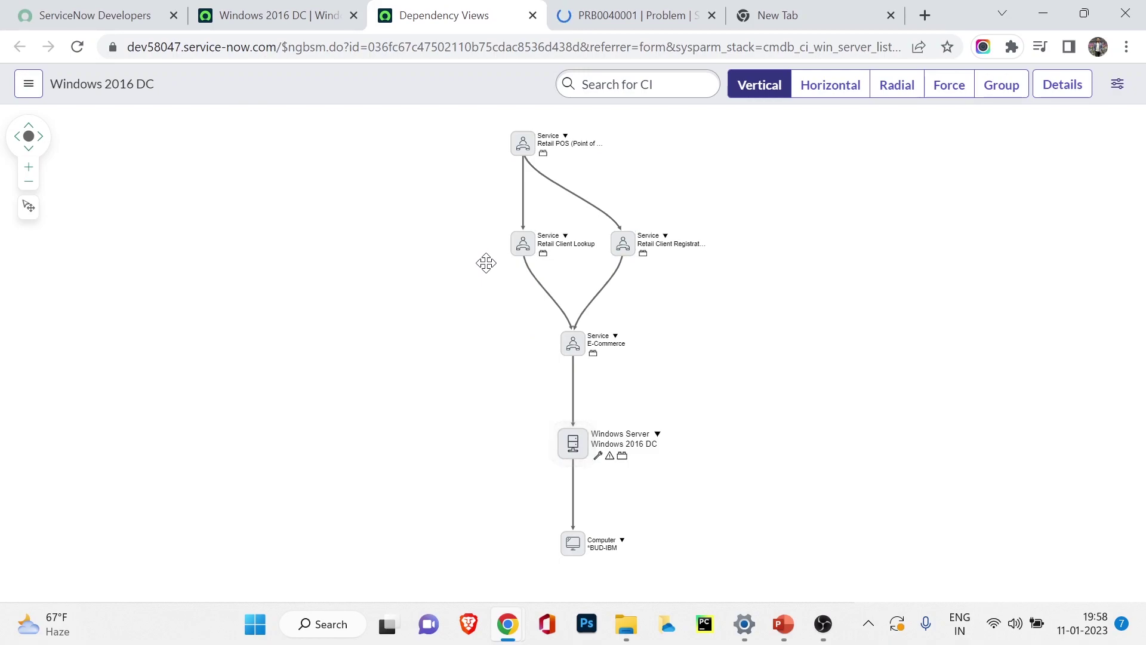
Enlarge the Windows 2016 DC node in the dependency map and display its active problem details.
scroll(715, 408, "up", 2)
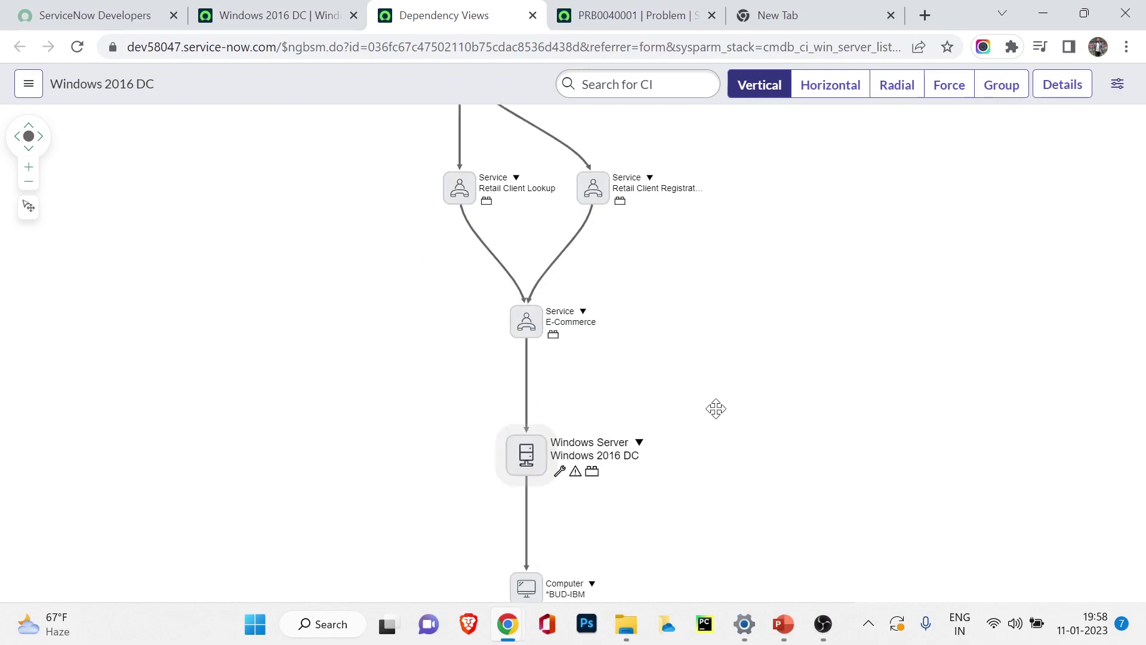
scroll(711, 435, "up", 3)
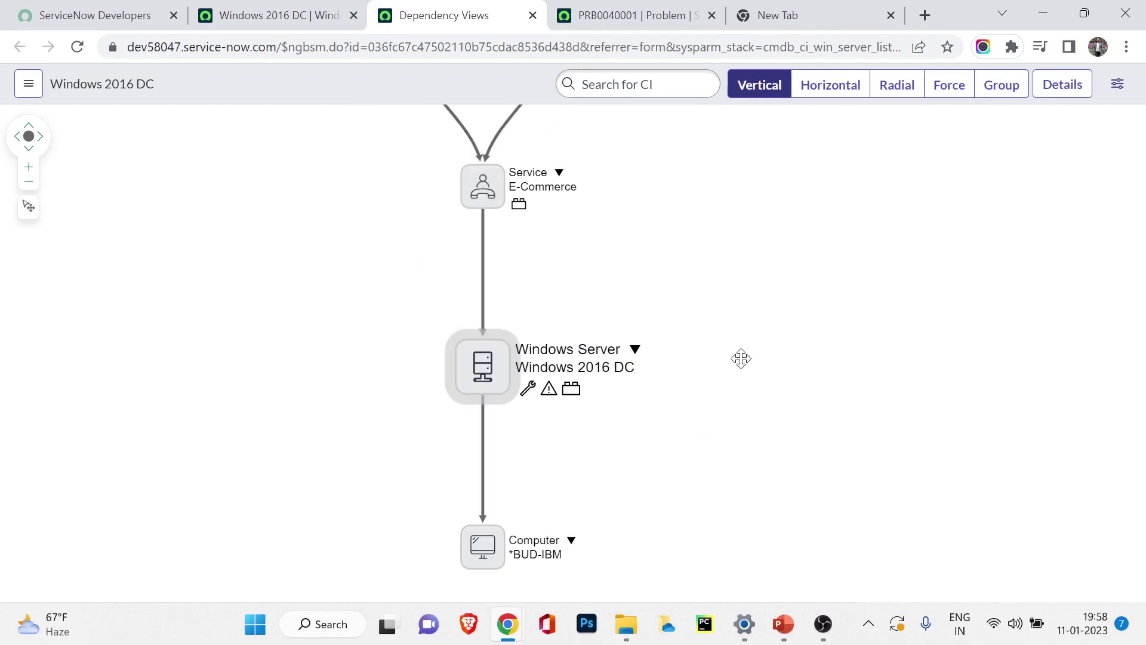
left_click_drag(741, 358, 739, 317)
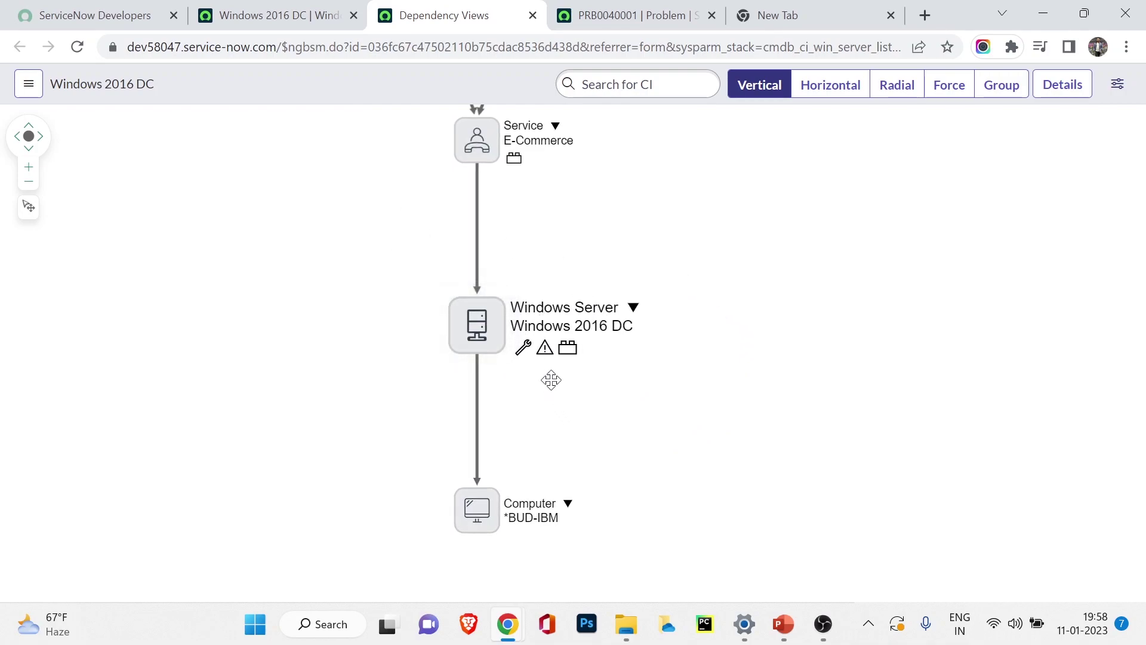
mouse_move(523, 355)
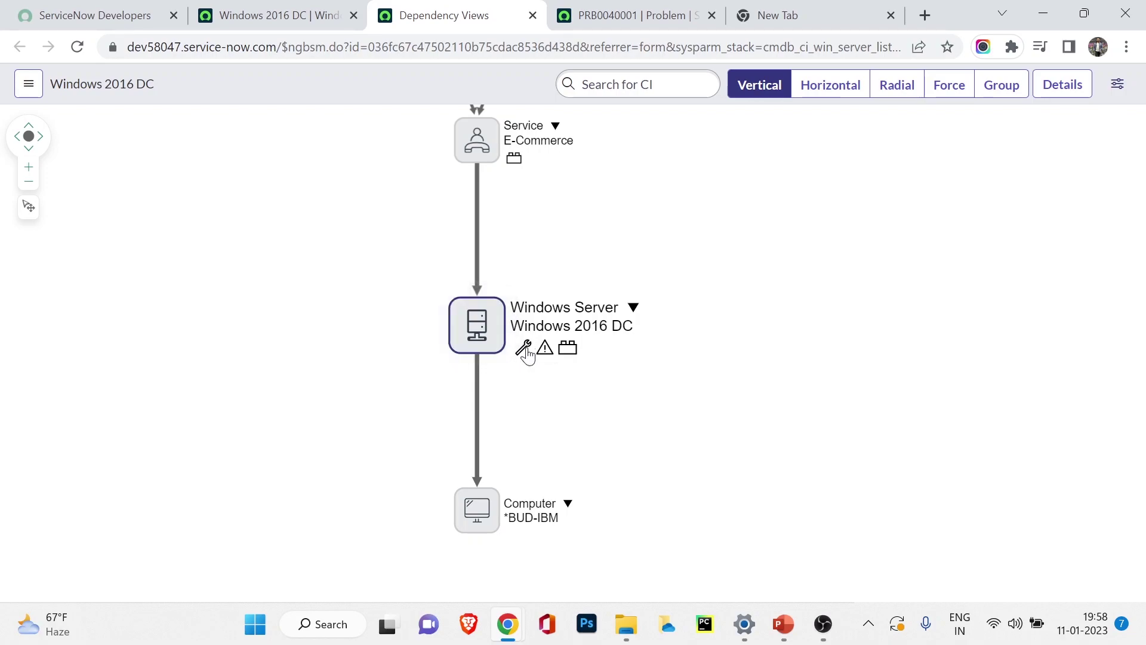
mouse_move(525, 352)
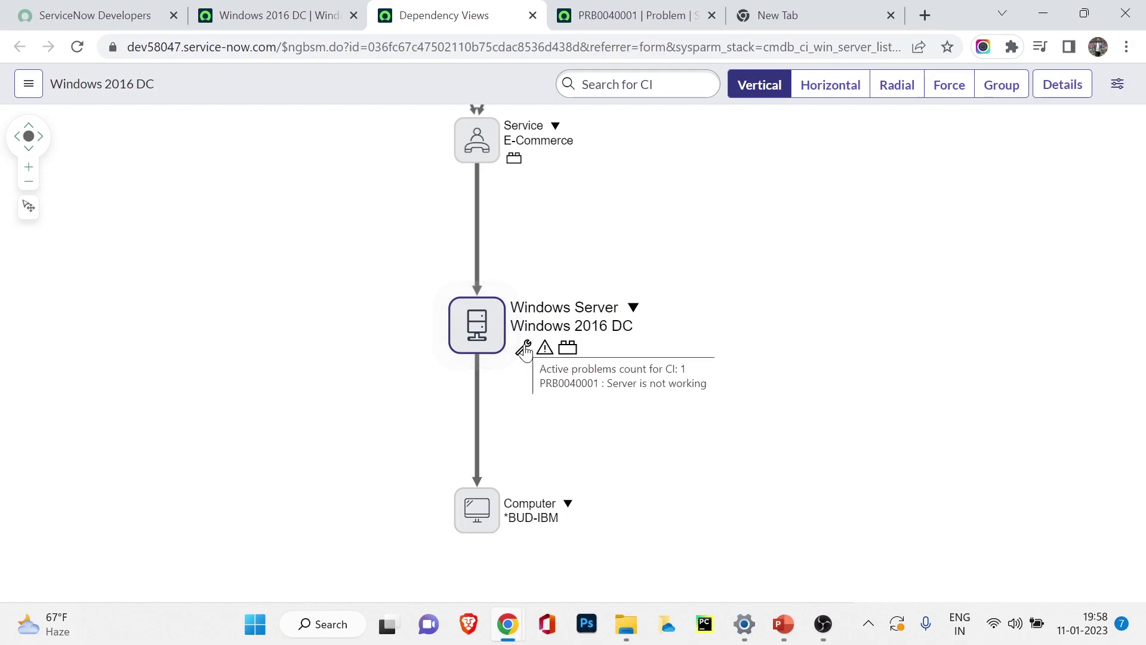
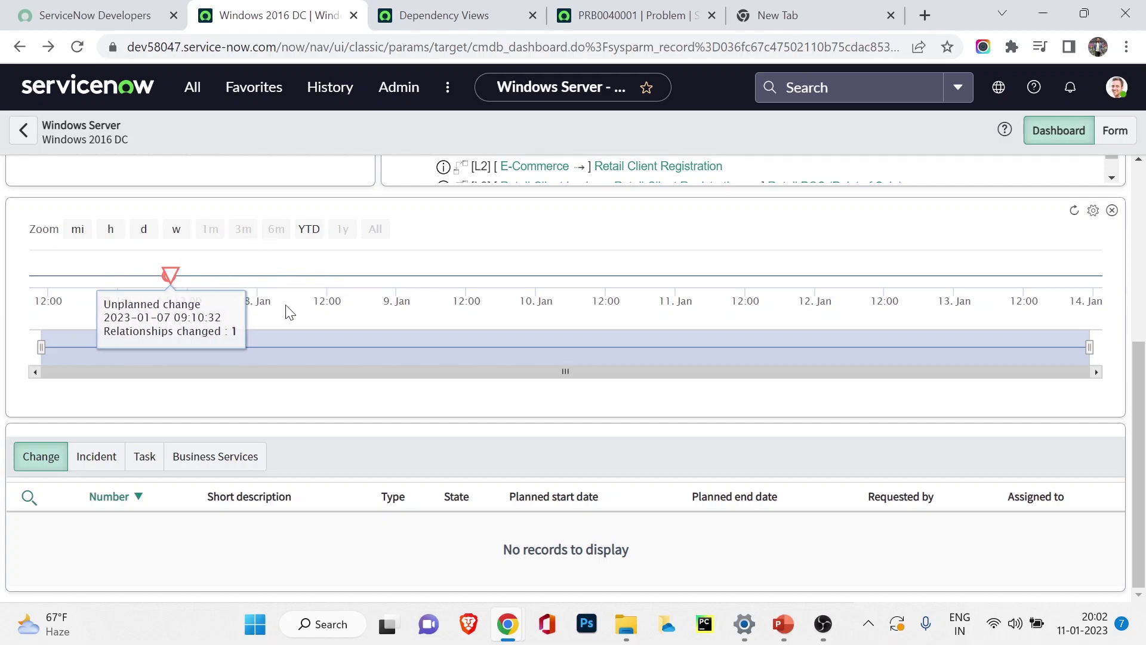
List the incidents linked to Windows 2016 DC on its dashboard and review the entry's details.
left_click(81, 458)
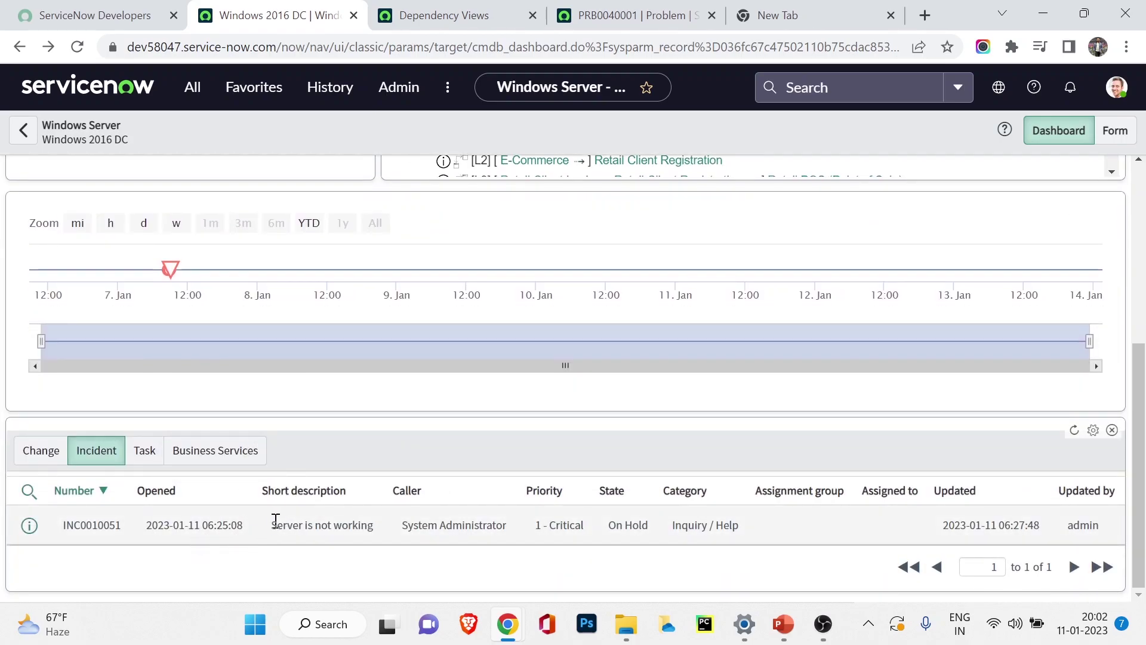
left_click_drag(272, 525, 306, 538)
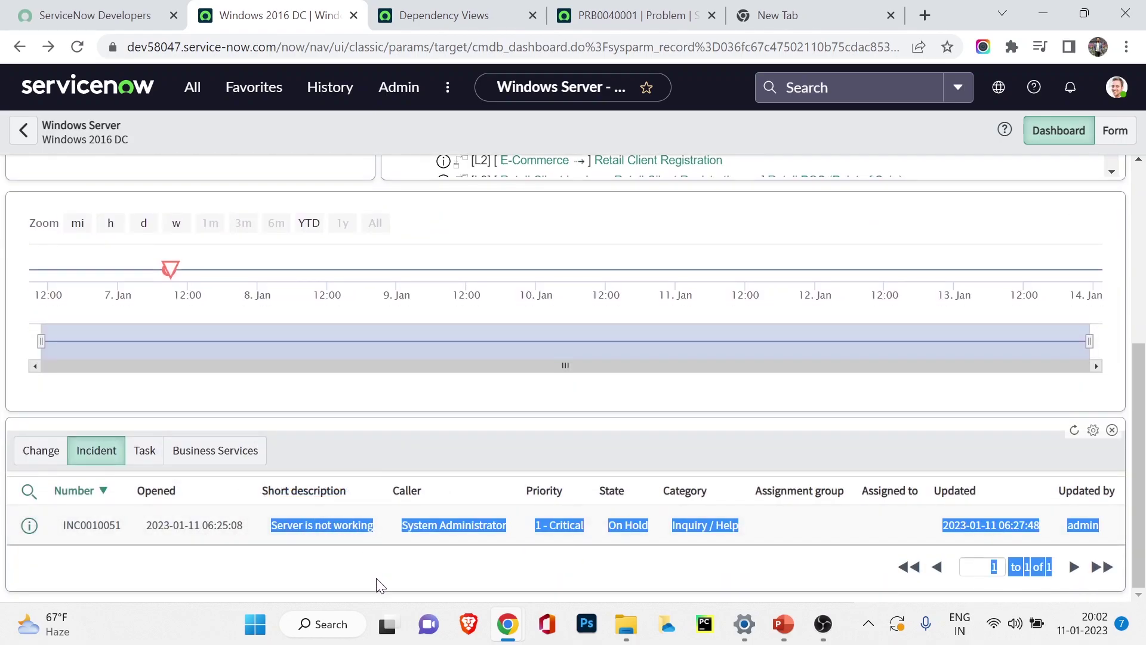
left_click(333, 553)
scroll(328, 530, "up", 5)
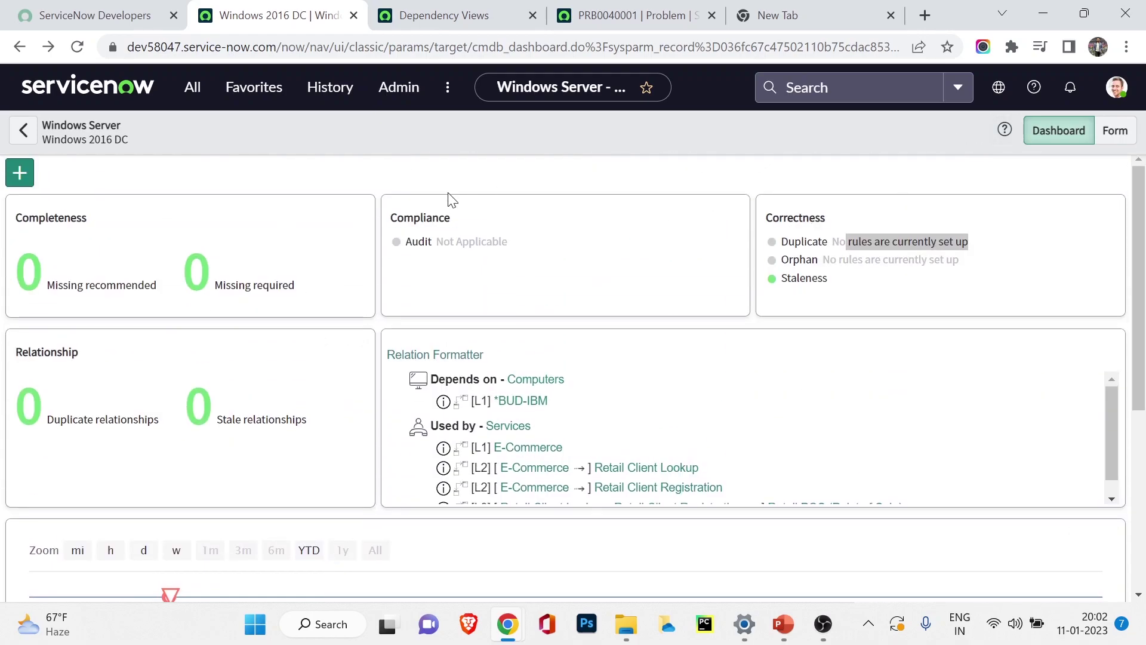
scroll(441, 215, "down", 5)
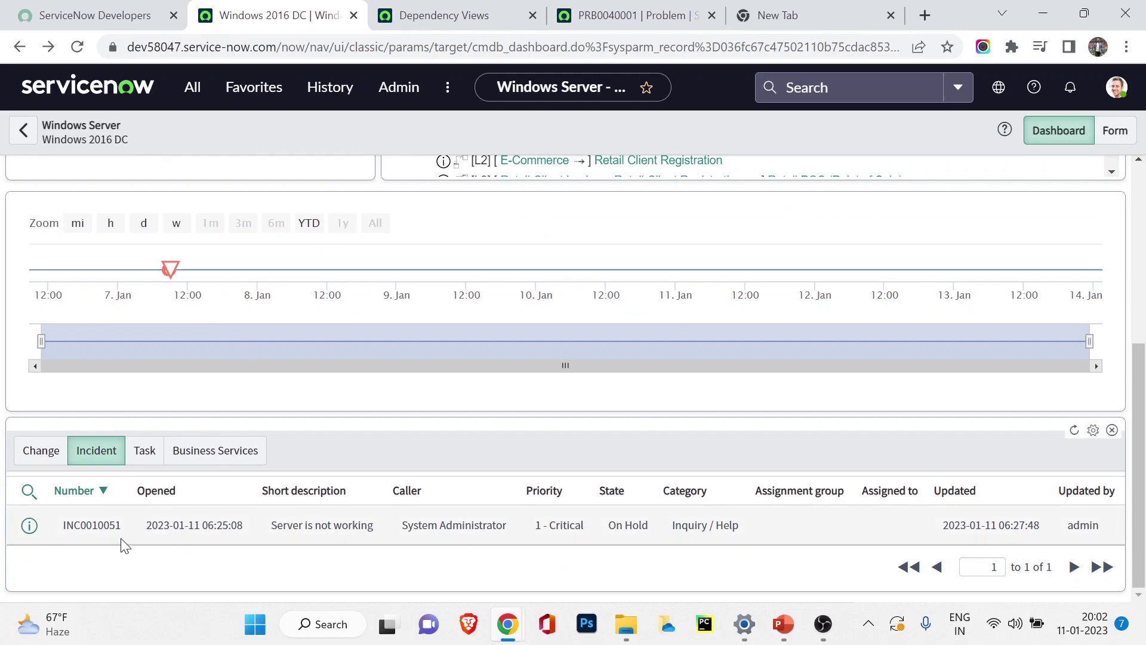
Review the tasks and business services linked to the server on its dashboard, including the Retail services.
left_click(129, 457)
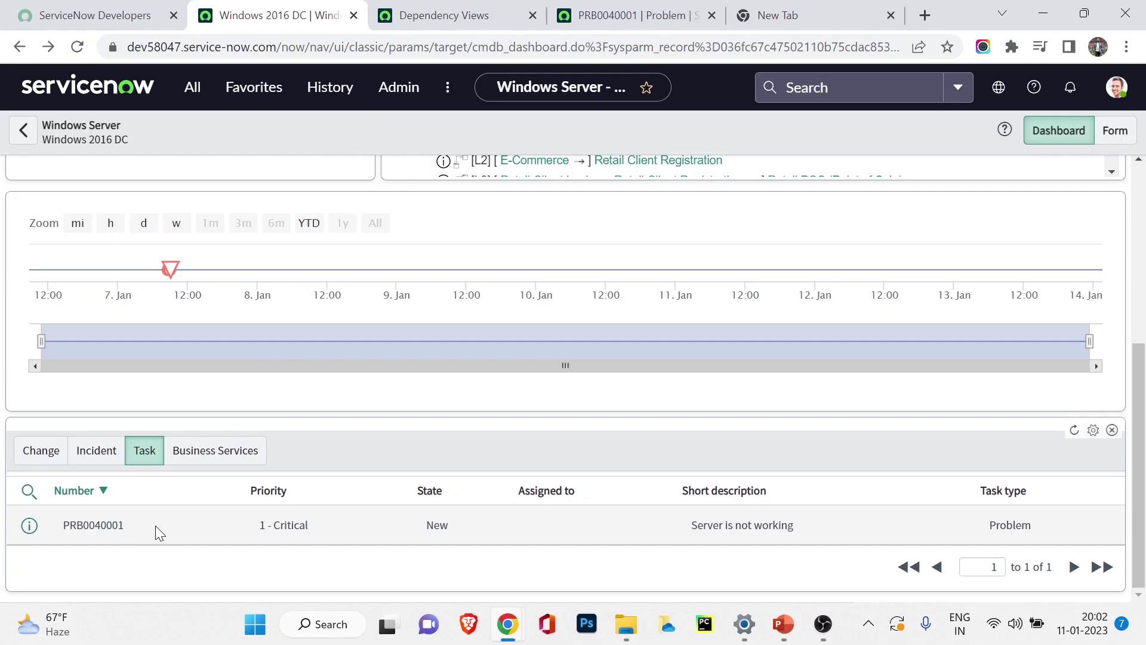
left_click(219, 459)
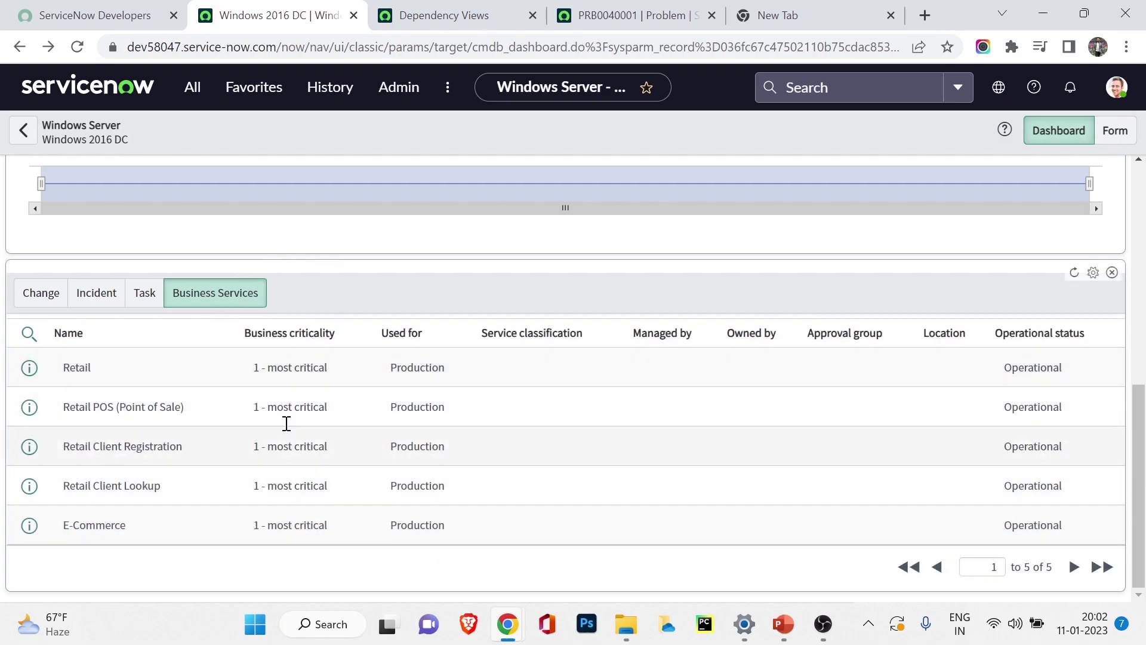
scroll(301, 474, "up", 3)
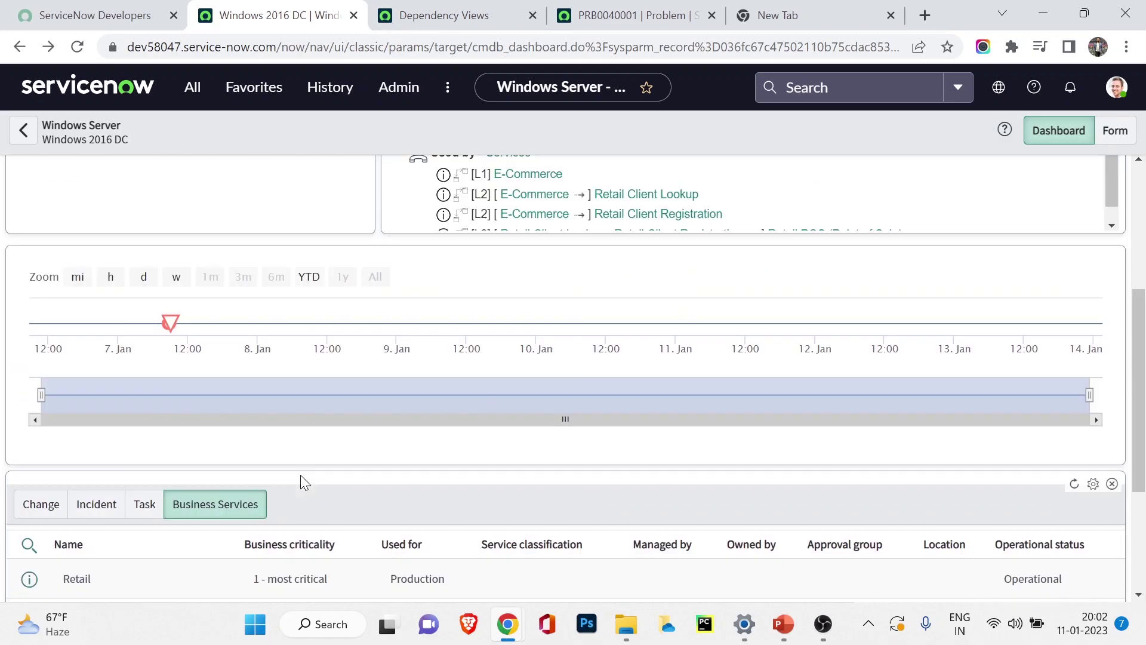
scroll(299, 474, "up", 5)
scroll(239, 412, "down", 8)
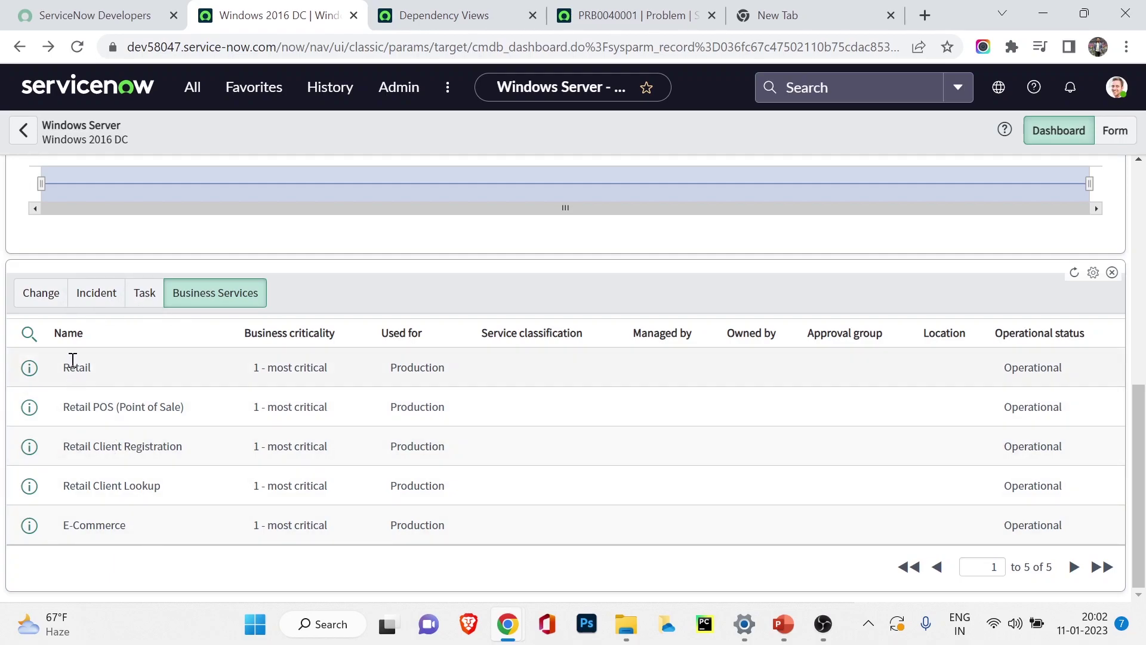
left_click_drag(78, 407, 184, 408)
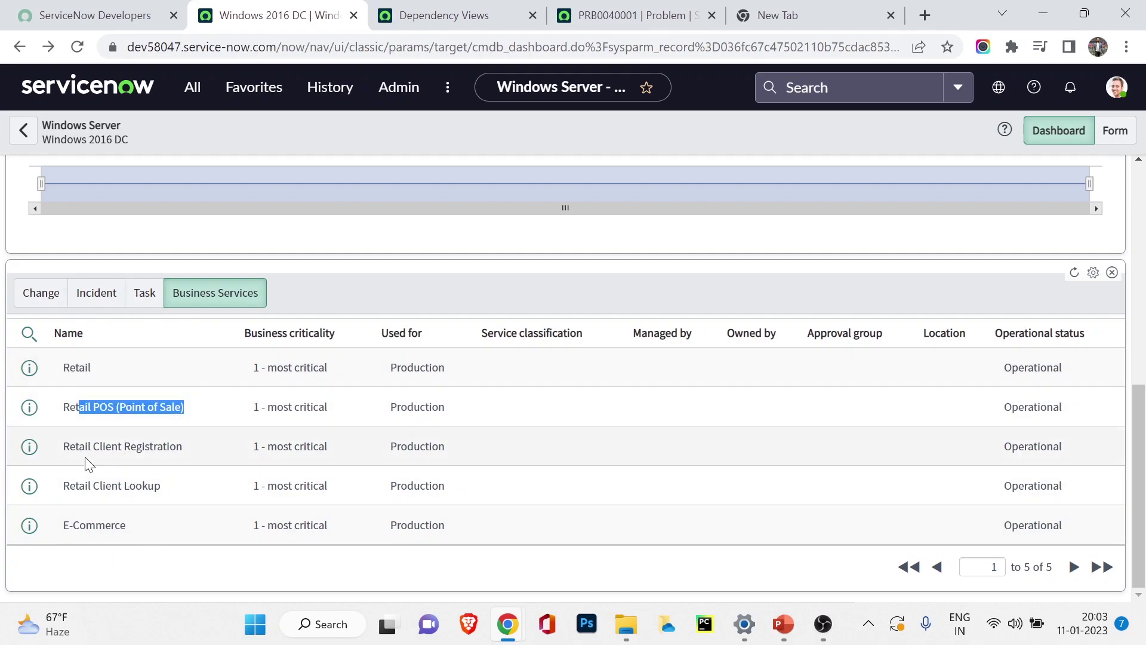
left_click_drag(80, 452, 83, 453)
scroll(128, 468, "up", 8)
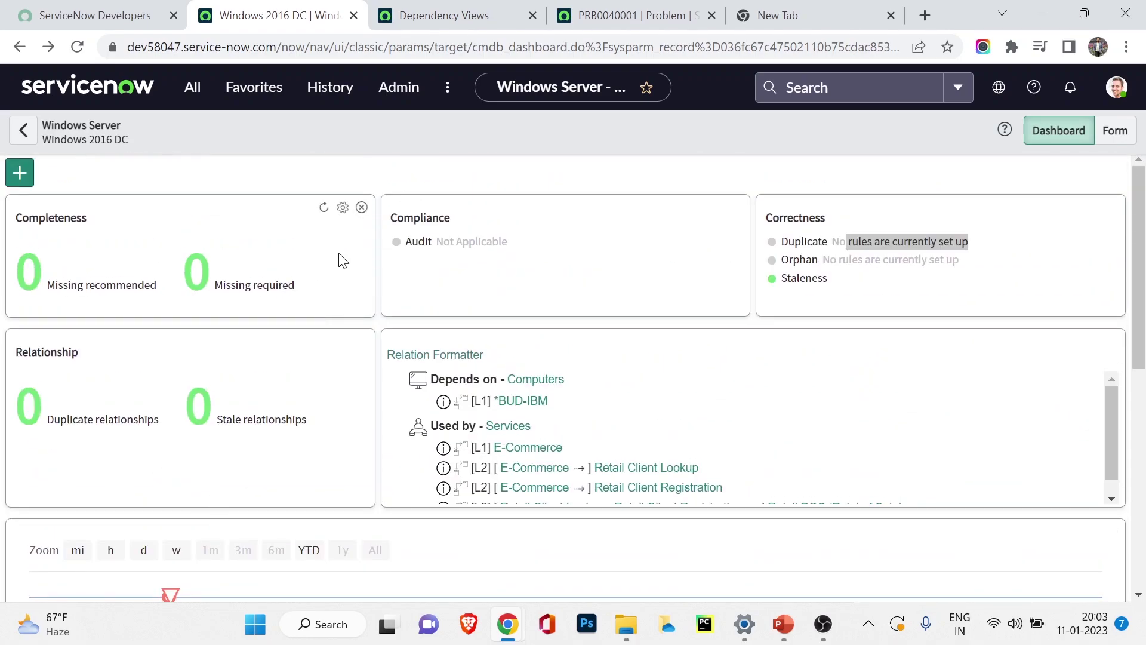
scroll(146, 263, "down", 8)
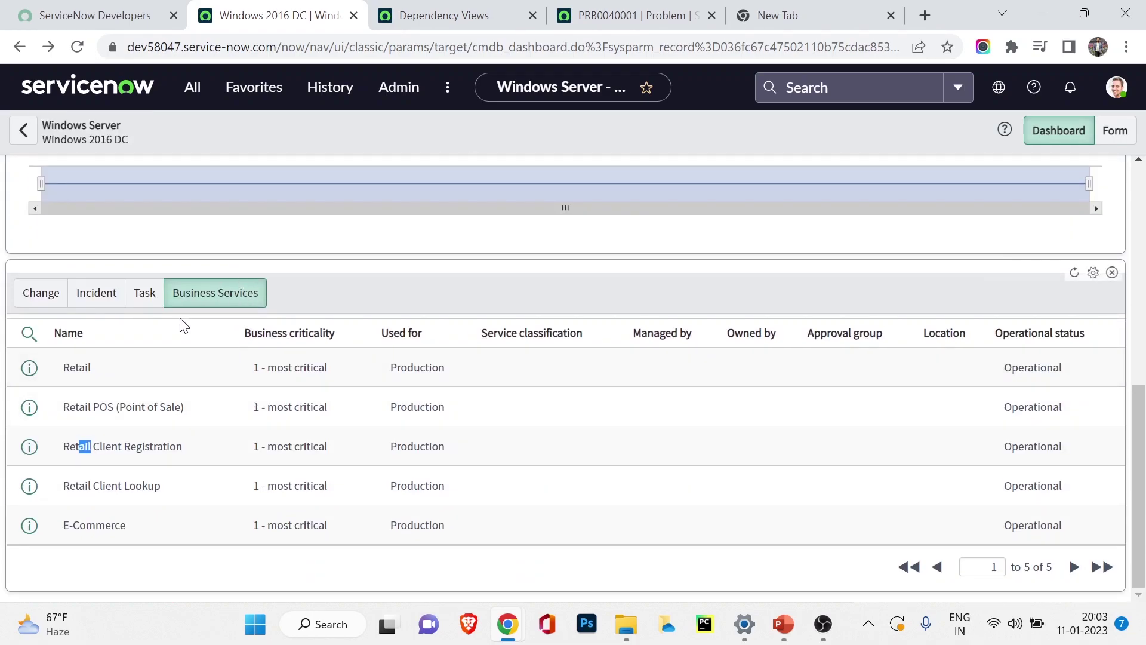
Redisplay the server's linked incidents and look over the dashboard's timeline and relationship information.
left_click(95, 293)
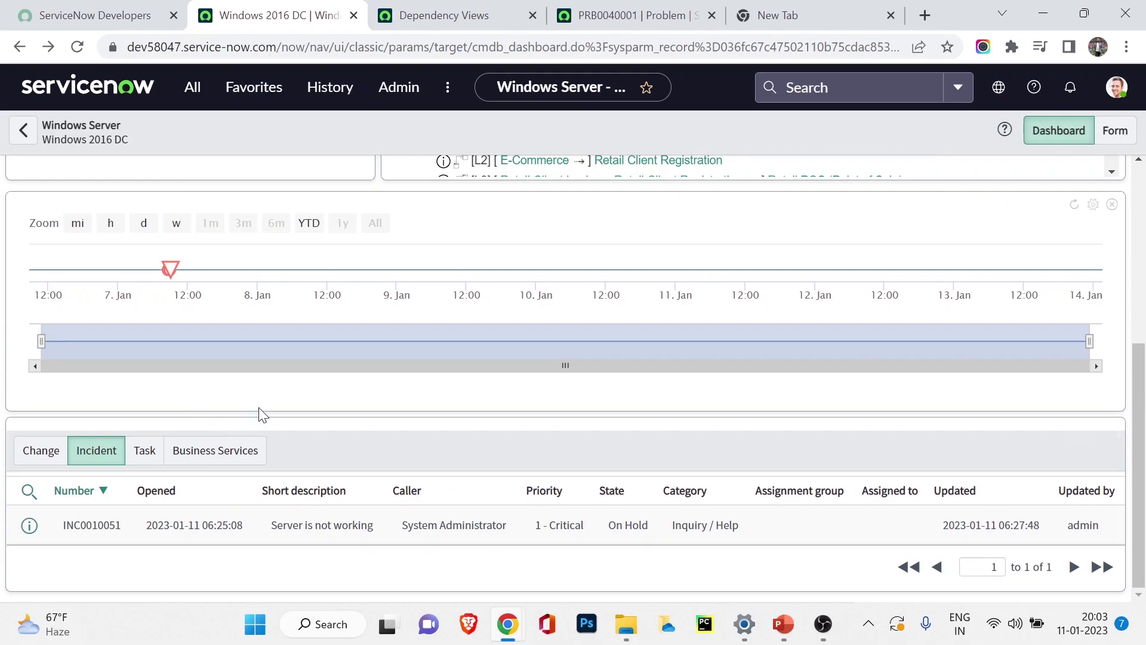
scroll(269, 405, "up", 5)
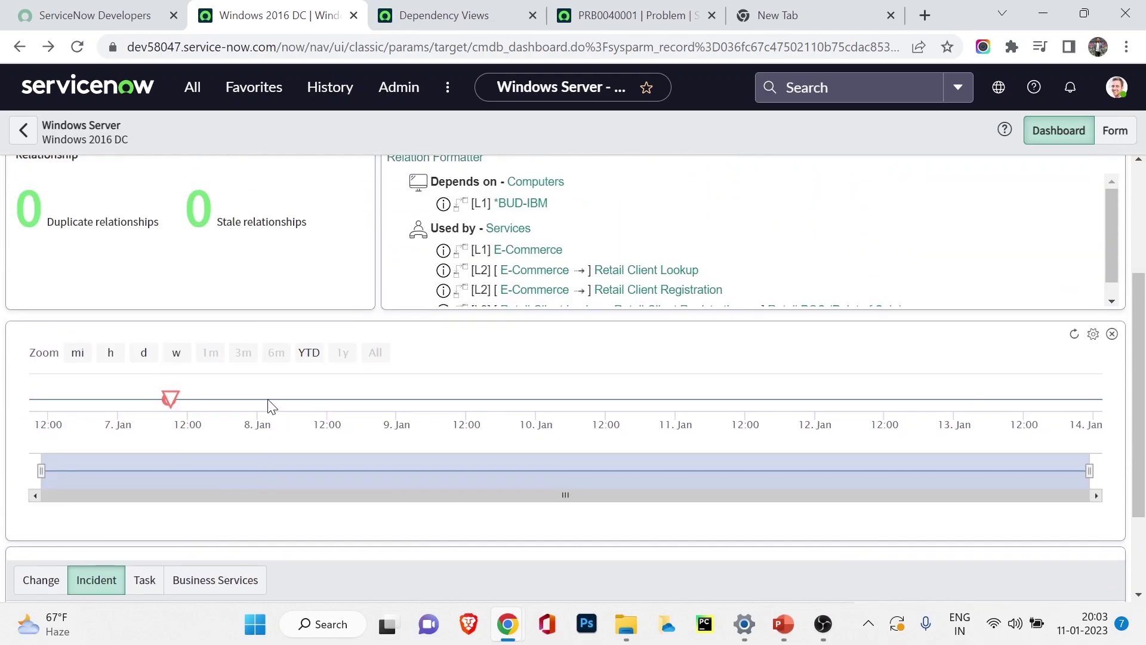
scroll(270, 406, "down", 5)
scroll(269, 399, "up", 5)
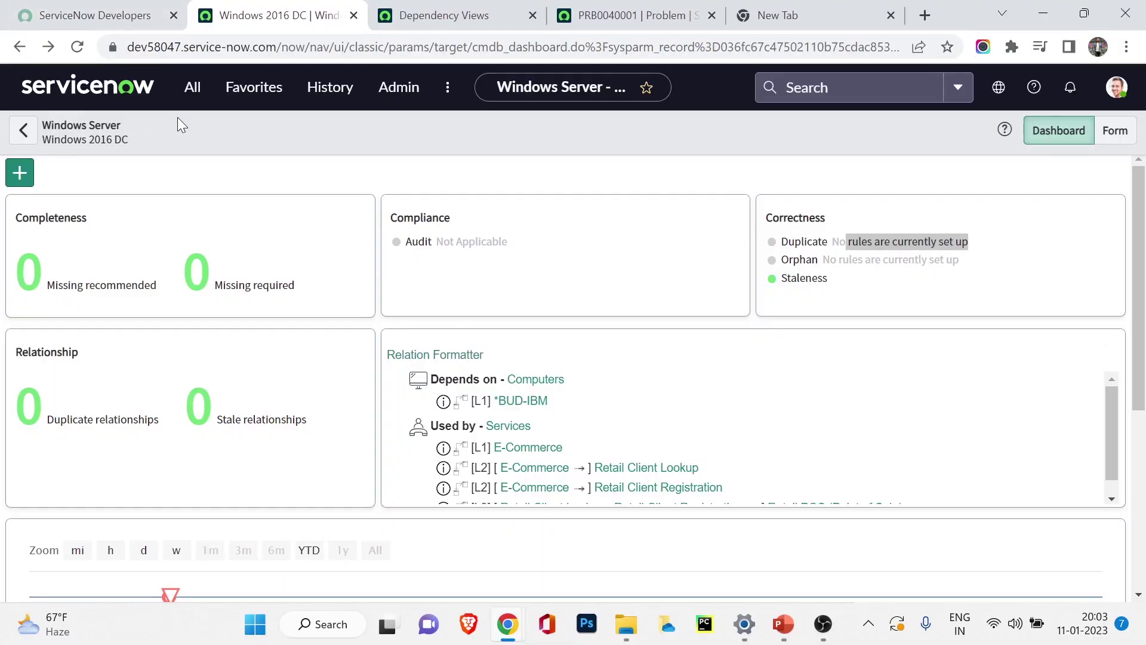
Filter the navigator for "configuration" and open the CI Class Manager from the Configuration application, leaving the navigator unpinned.
left_click(186, 96)
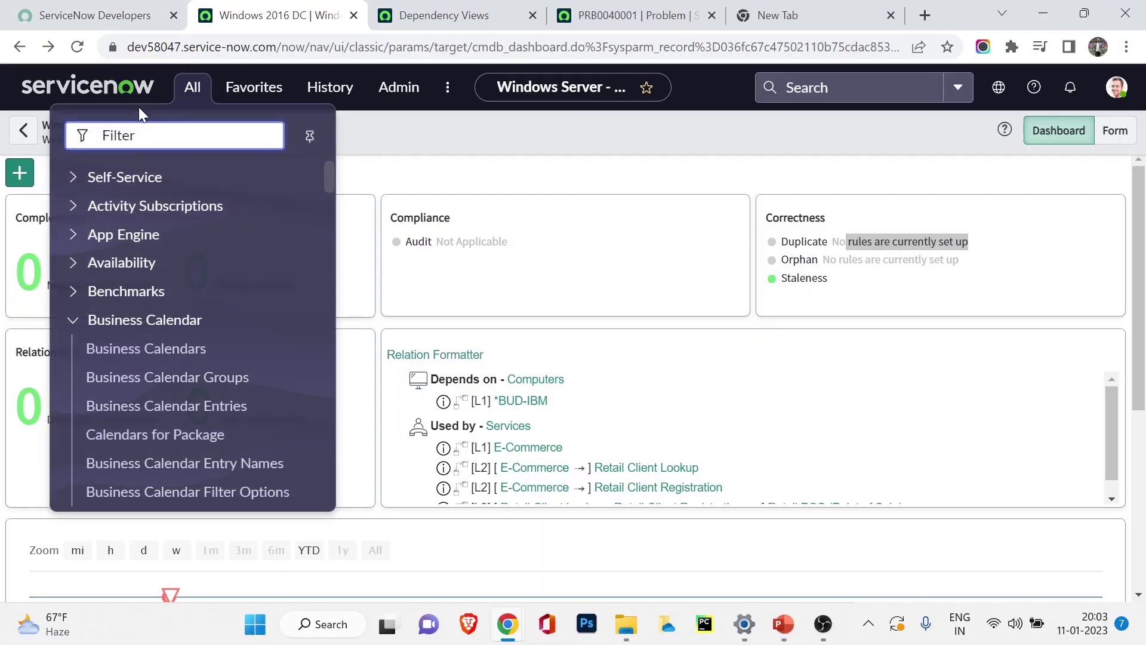
type("con")
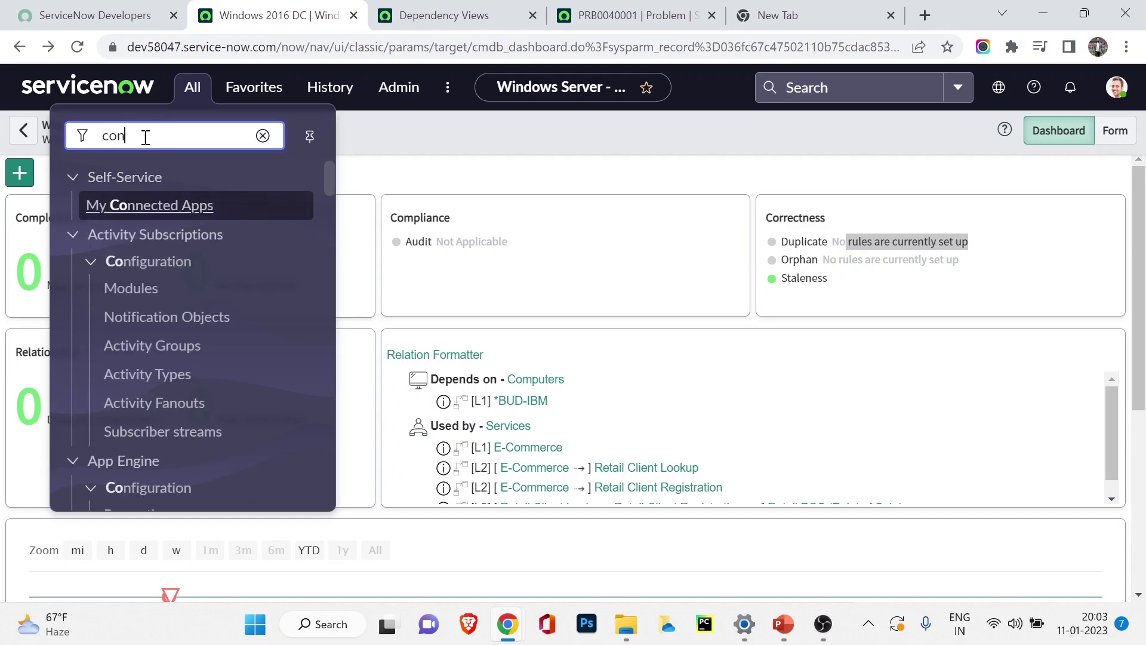
type("figuration")
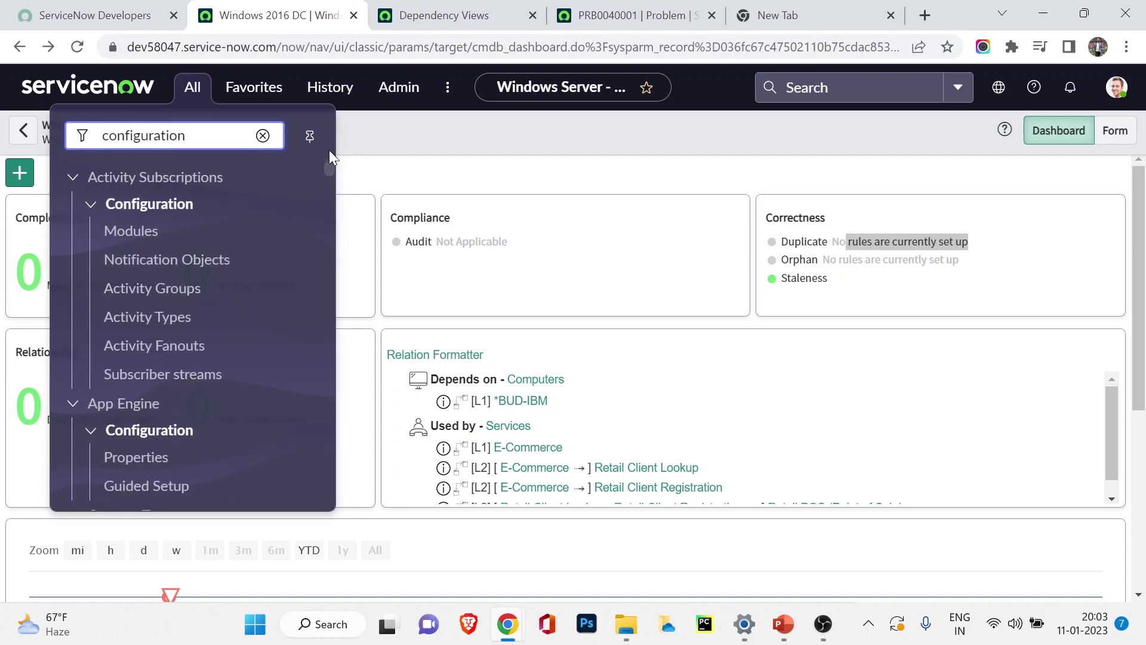
left_click(310, 136)
scroll(139, 305, "down", 2)
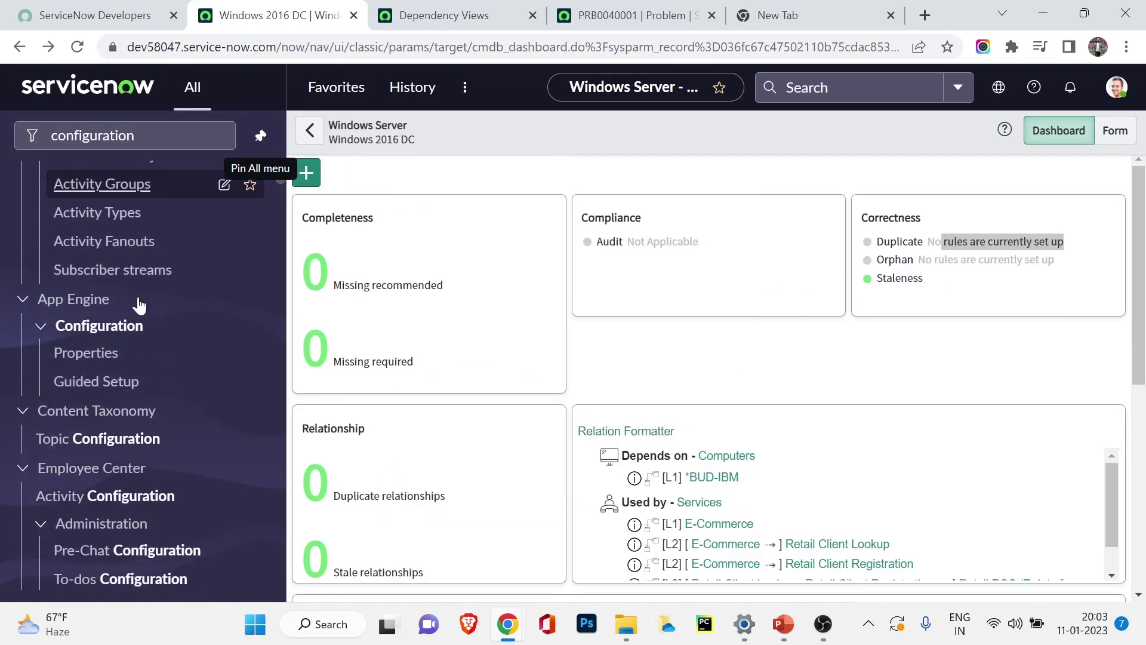
scroll(139, 304, "down", 12)
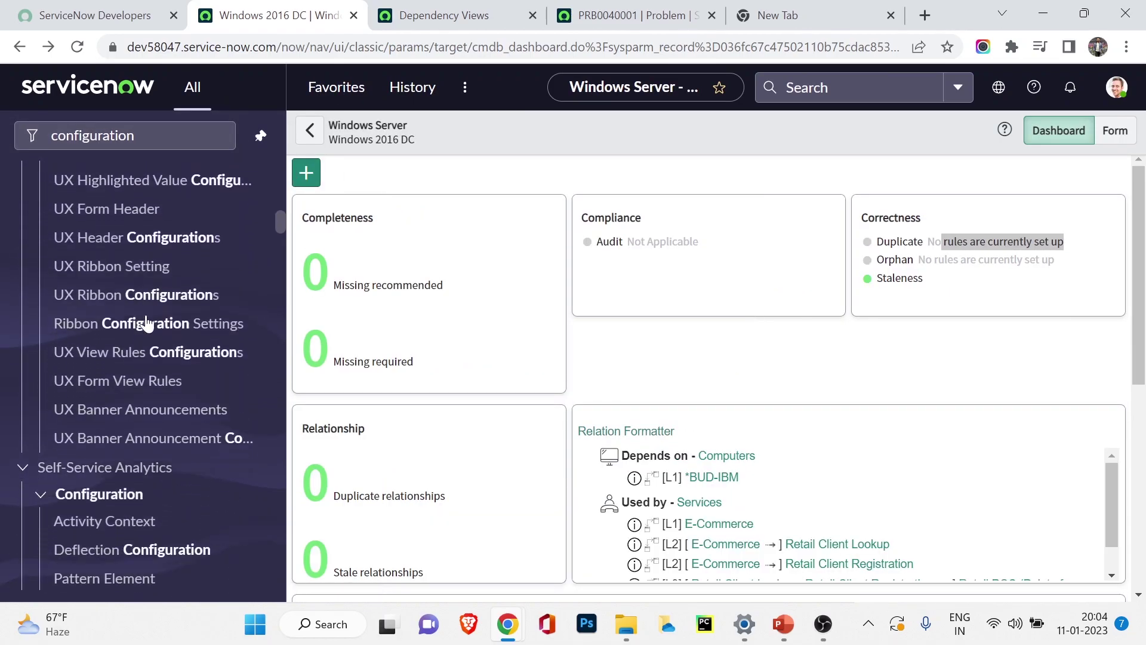
scroll(149, 316, "down", 4)
scroll(134, 364, "down", 2)
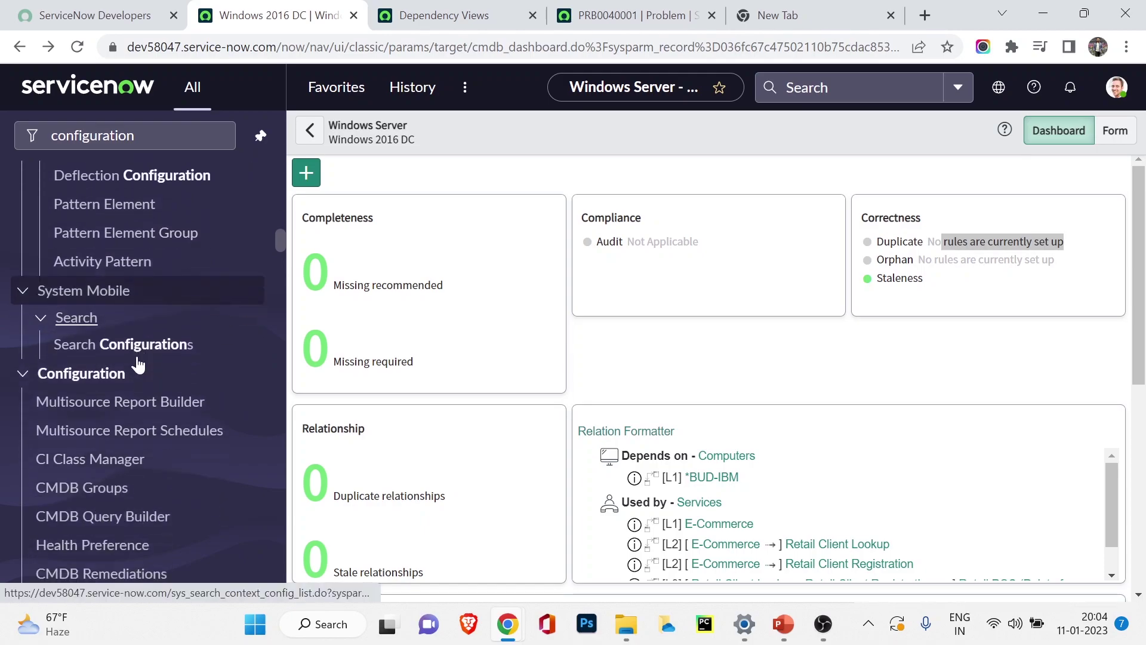
scroll(136, 366, "down", 5)
scroll(140, 376, "up", 3)
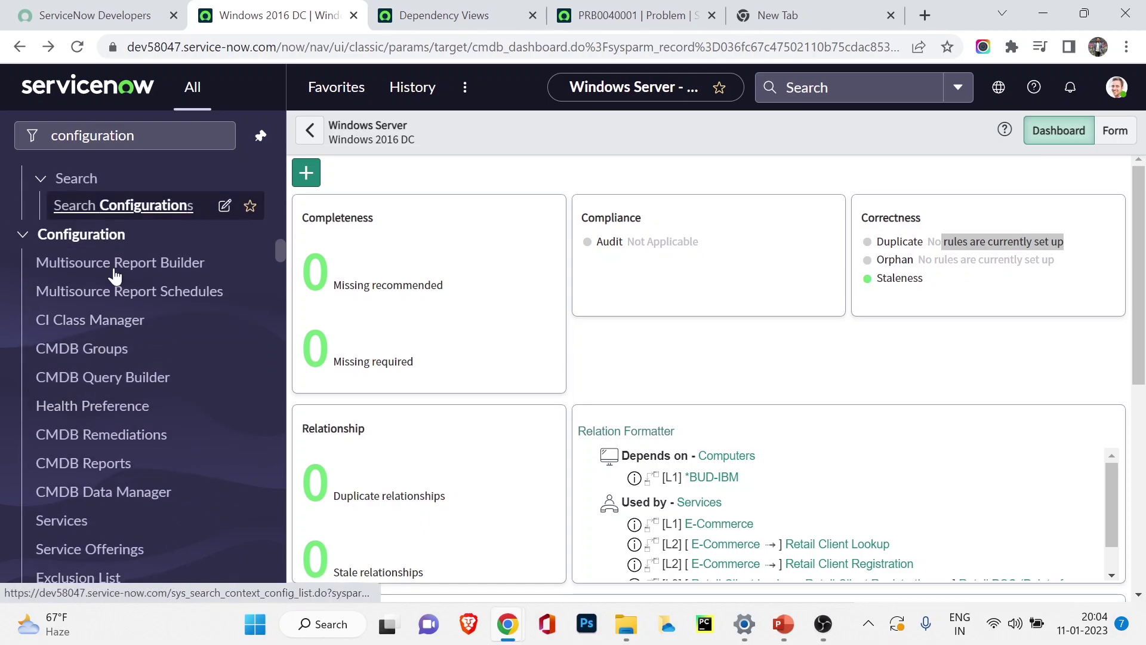
left_click(110, 335)
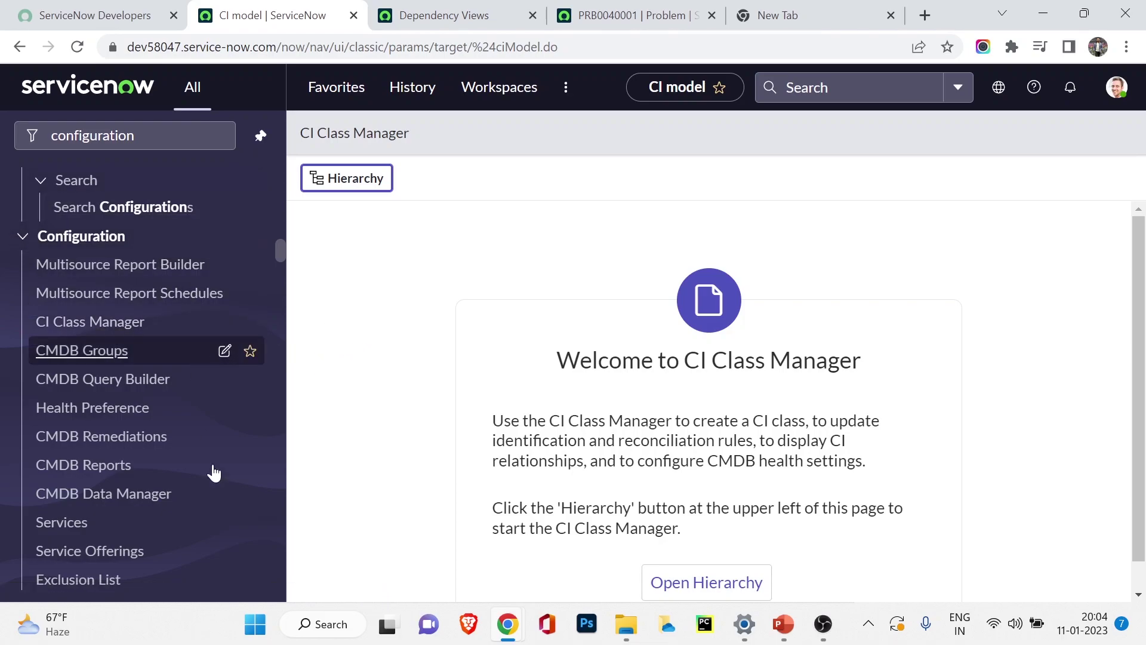
left_click(262, 137)
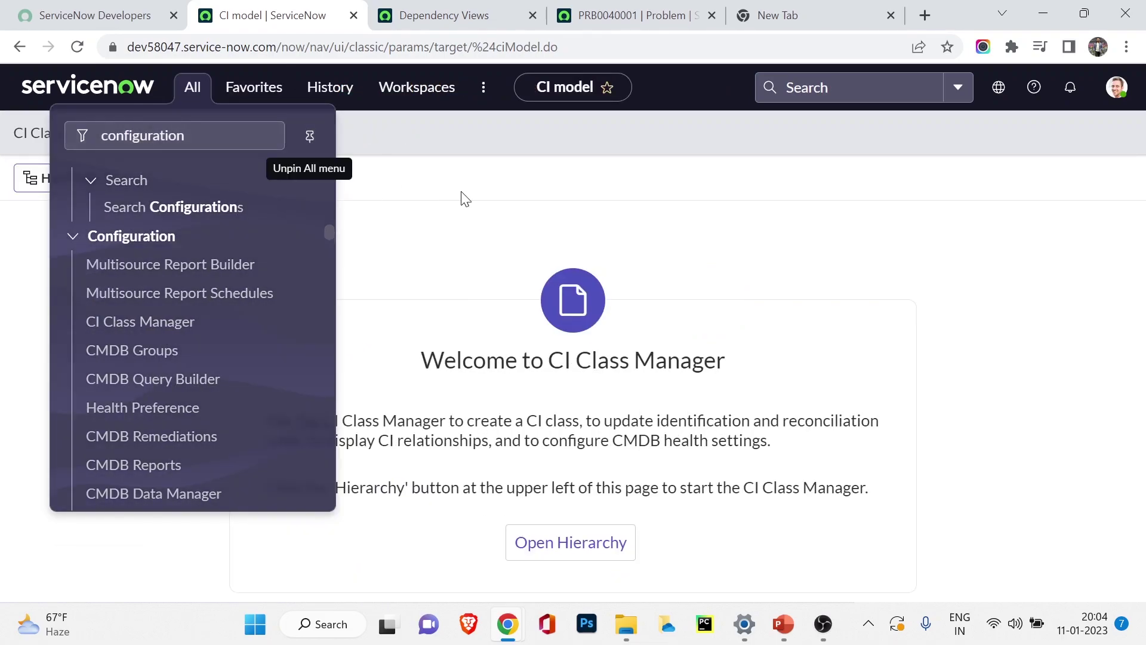
Expand the Application class in the CI class hierarchy and open its .NET Application class.
left_click(45, 182)
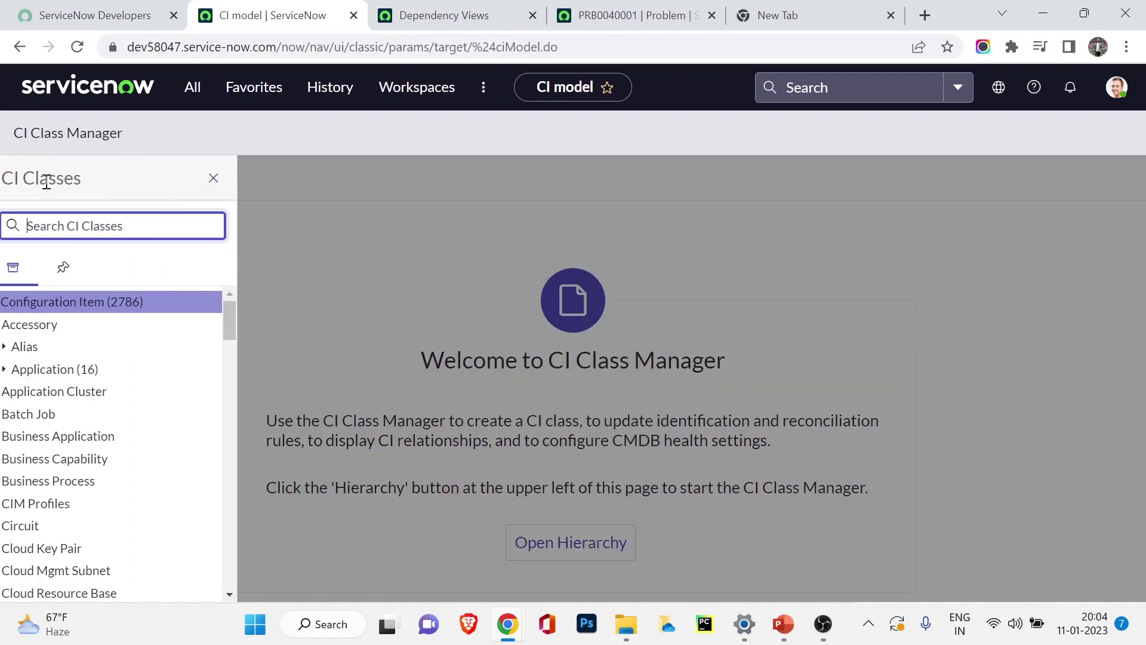
left_click(56, 346)
scroll(90, 322, "down", 2)
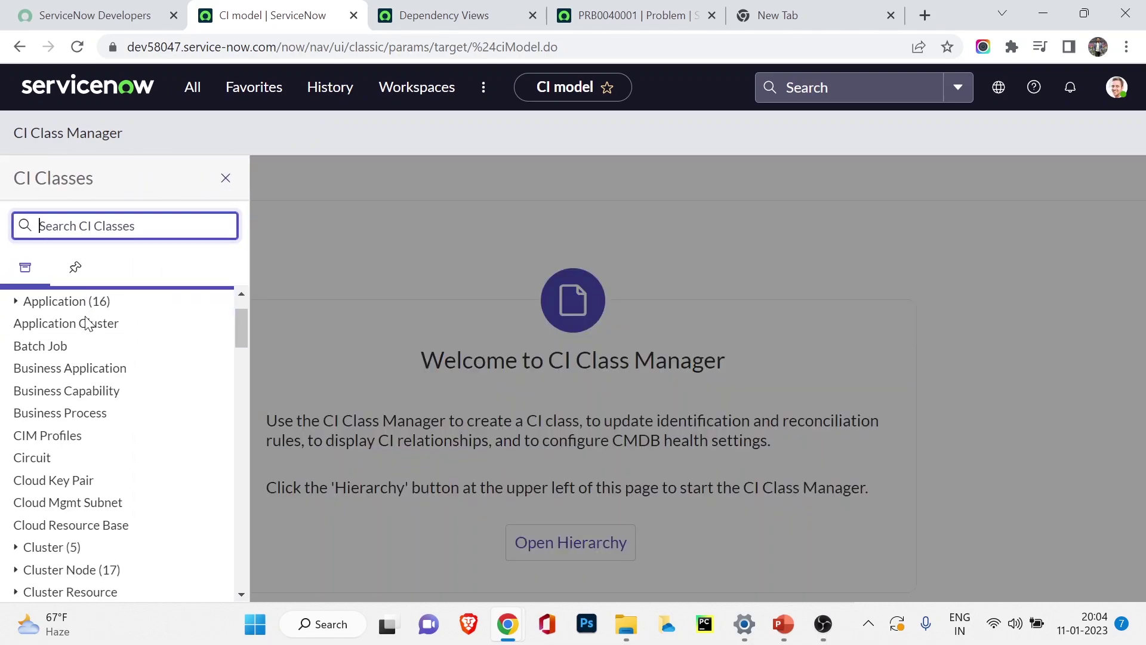
scroll(93, 322, "up", 2)
left_click(93, 323)
left_click(78, 411)
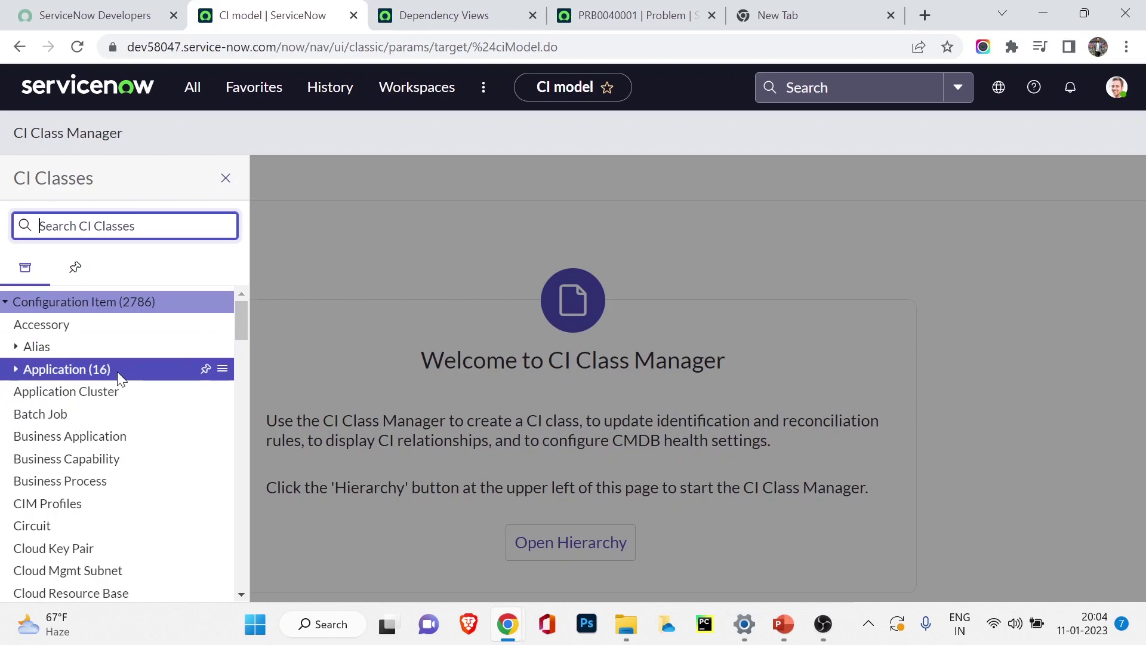
left_click(16, 369)
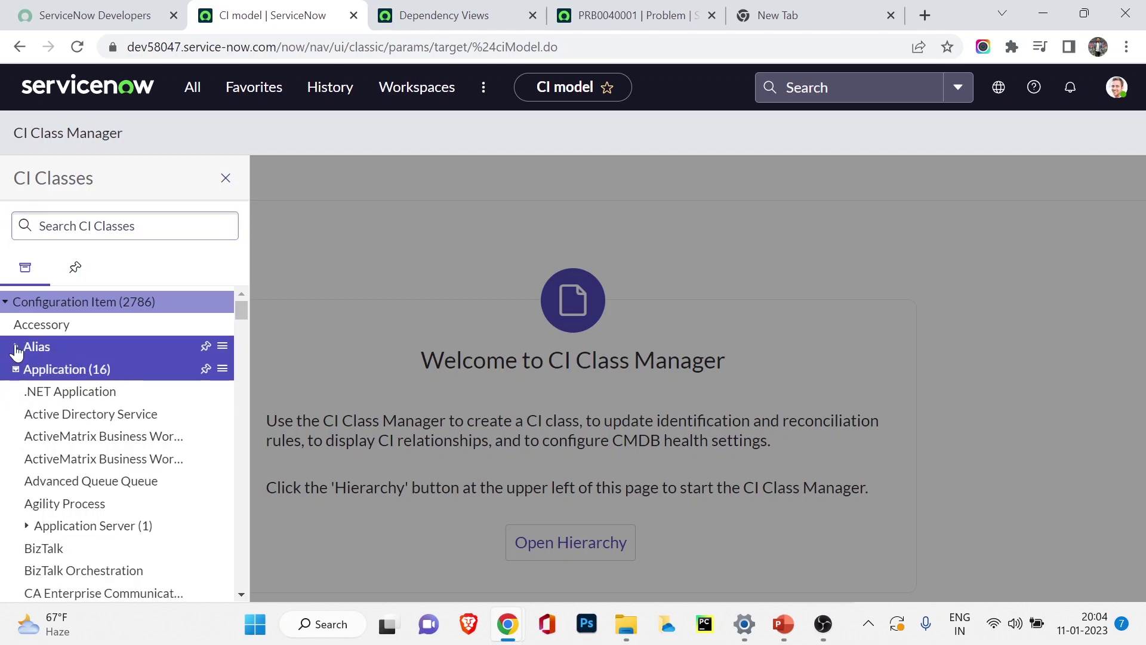
left_click(89, 391)
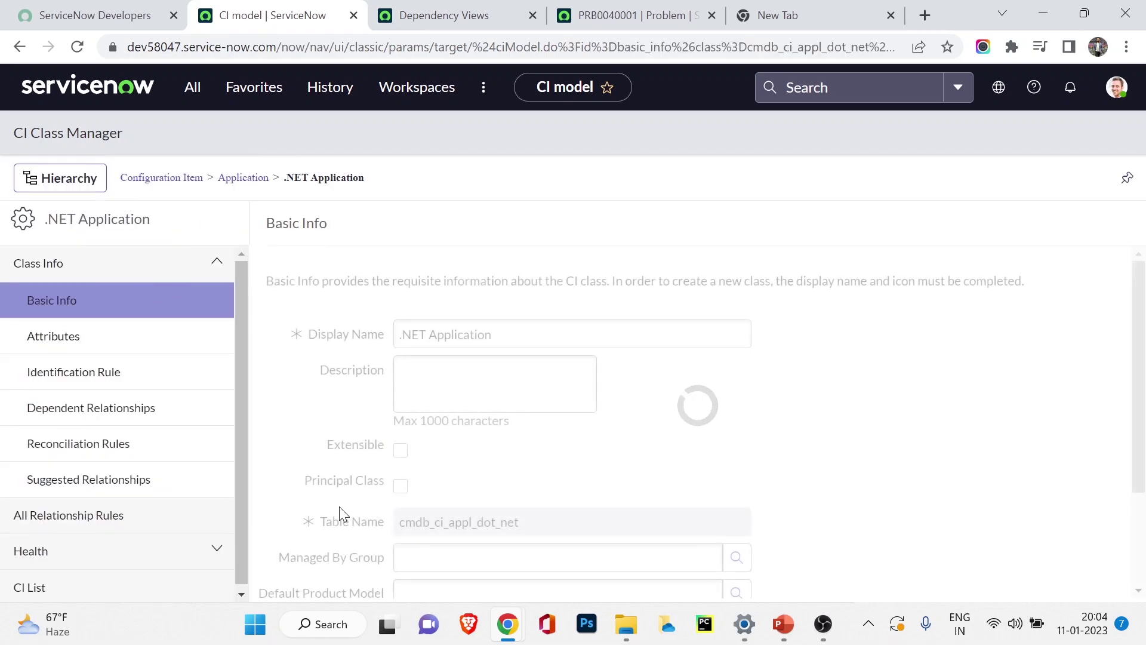
Review the .NET Application class's basic information, highlighting its display name and table name.
triple_click(435, 330)
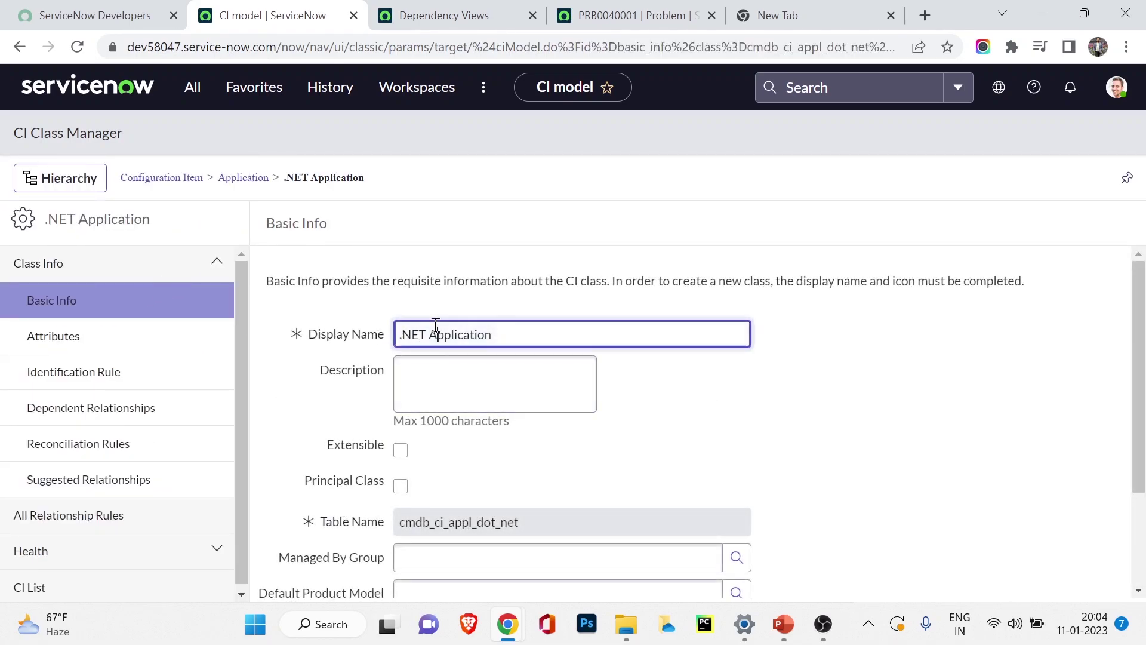
scroll(901, 399, "down", 2)
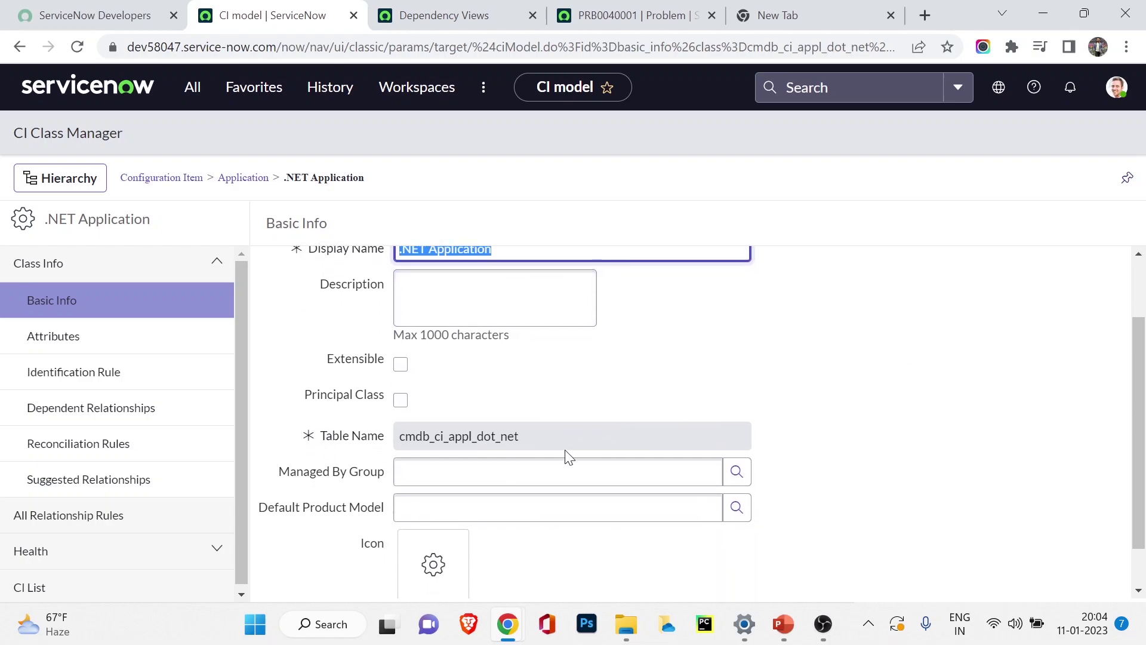
double_click(426, 433)
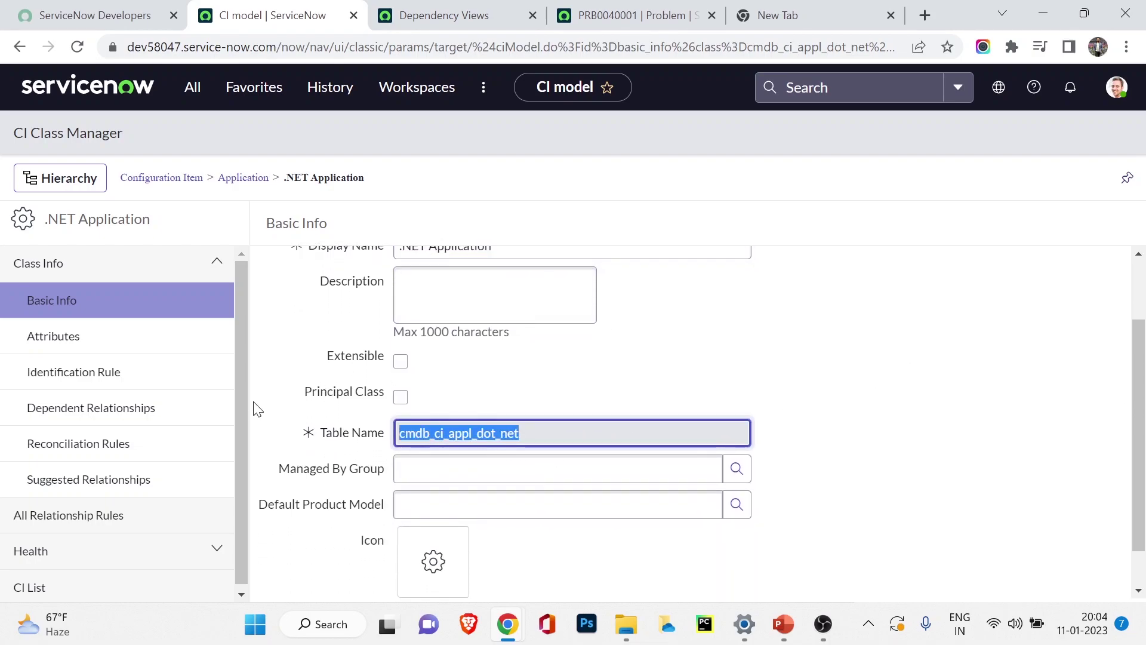
scroll(257, 409, "down", 1)
Display the .NET Application class's attributes and look through the column labels, types and references.
left_click(113, 337)
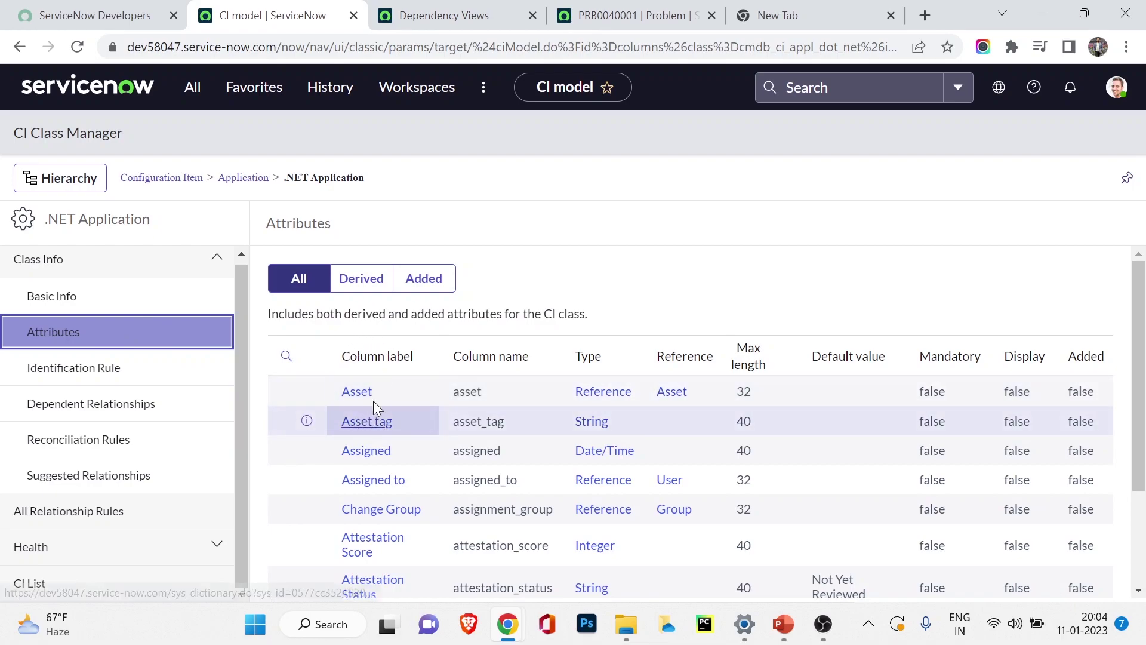
scroll(376, 518, "down", 3)
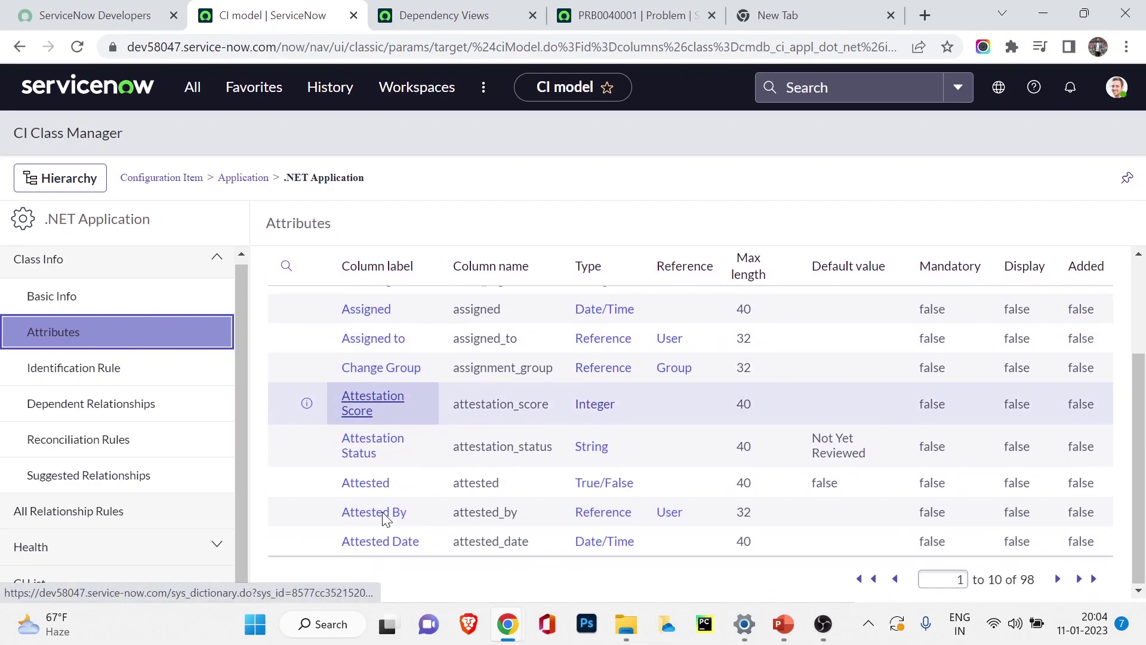
scroll(382, 518, "up", 5)
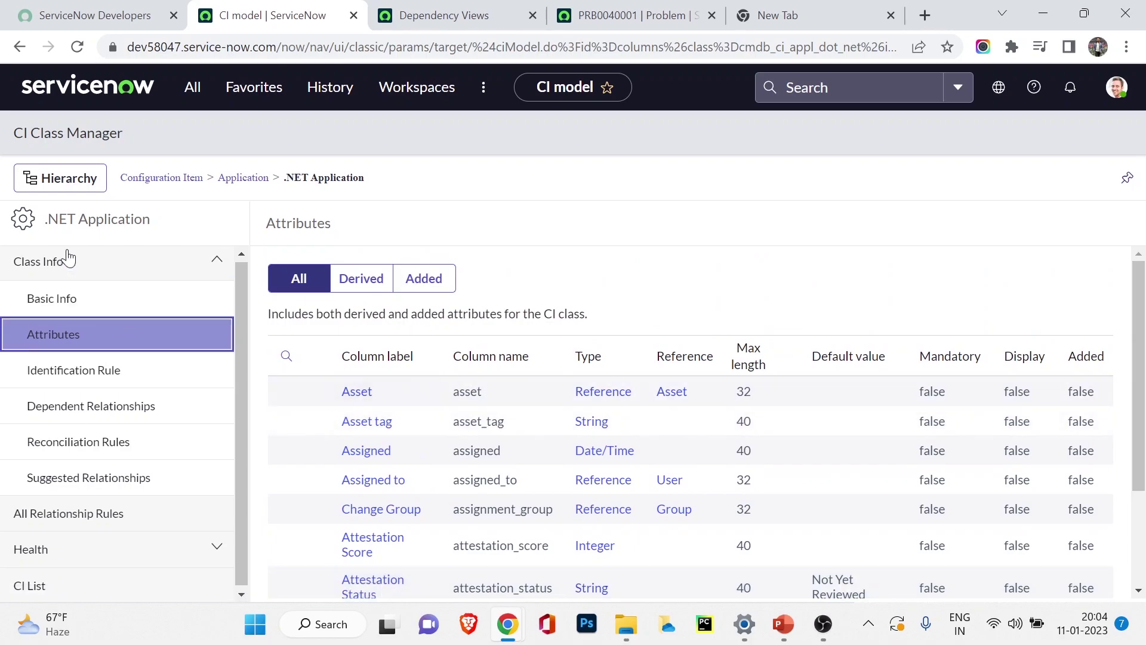
scroll(69, 258, "up", 1)
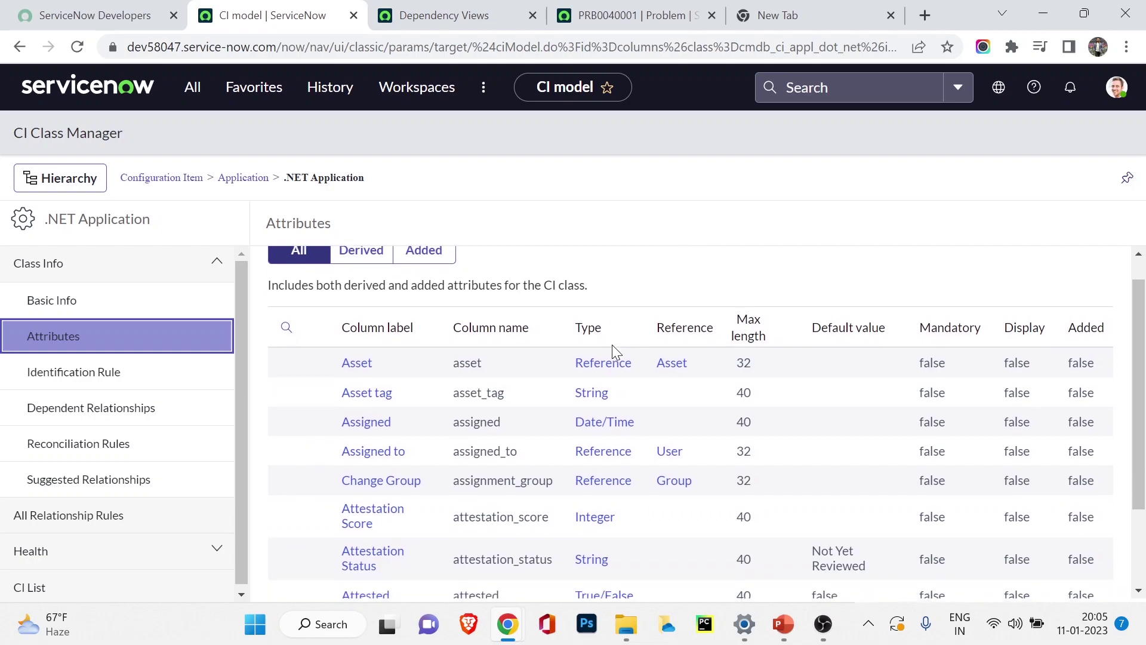
scroll(613, 351, "down", 3)
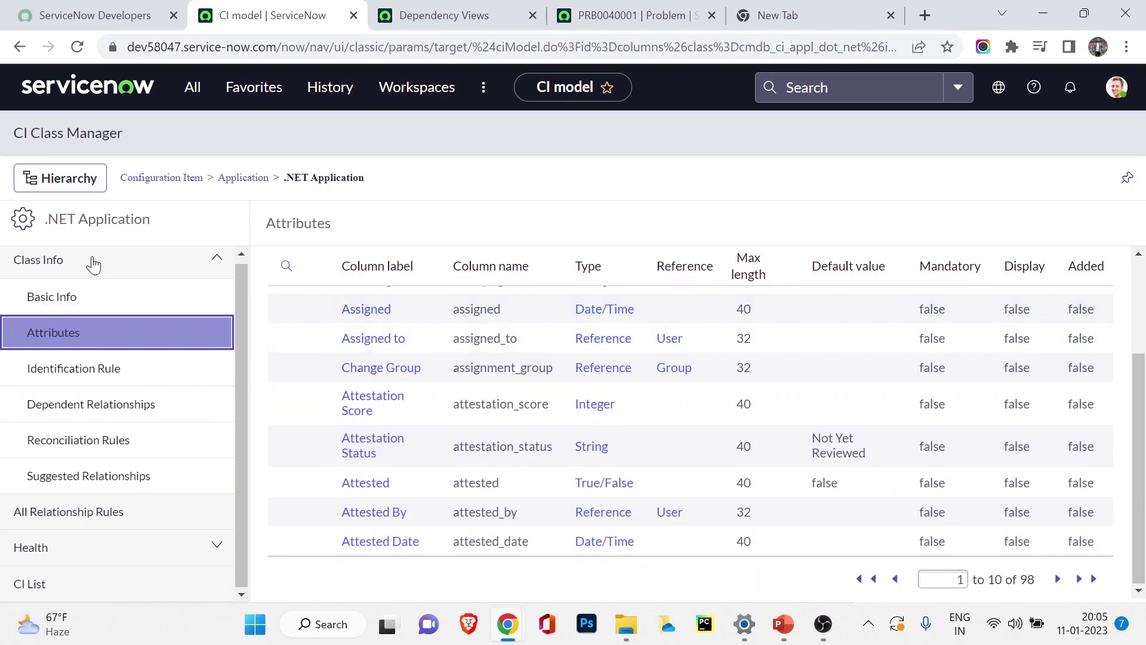
Search the CI class hierarchy for "server", choose Server, and open its Windows Server subclass.
left_click(54, 179)
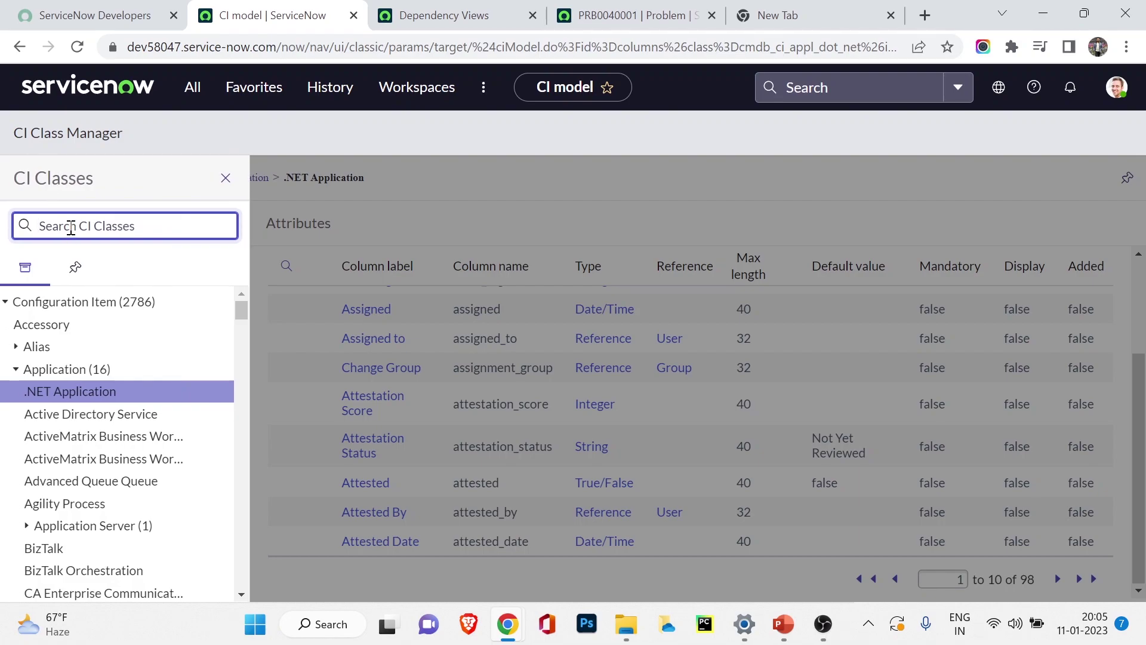
type("ser")
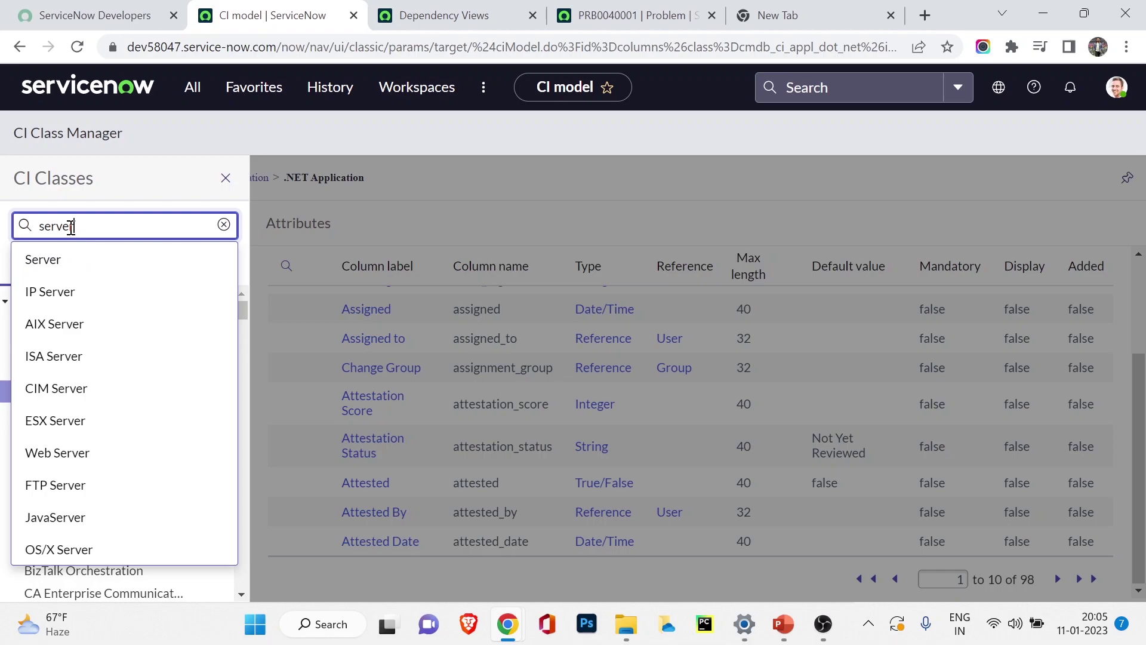
type("ver")
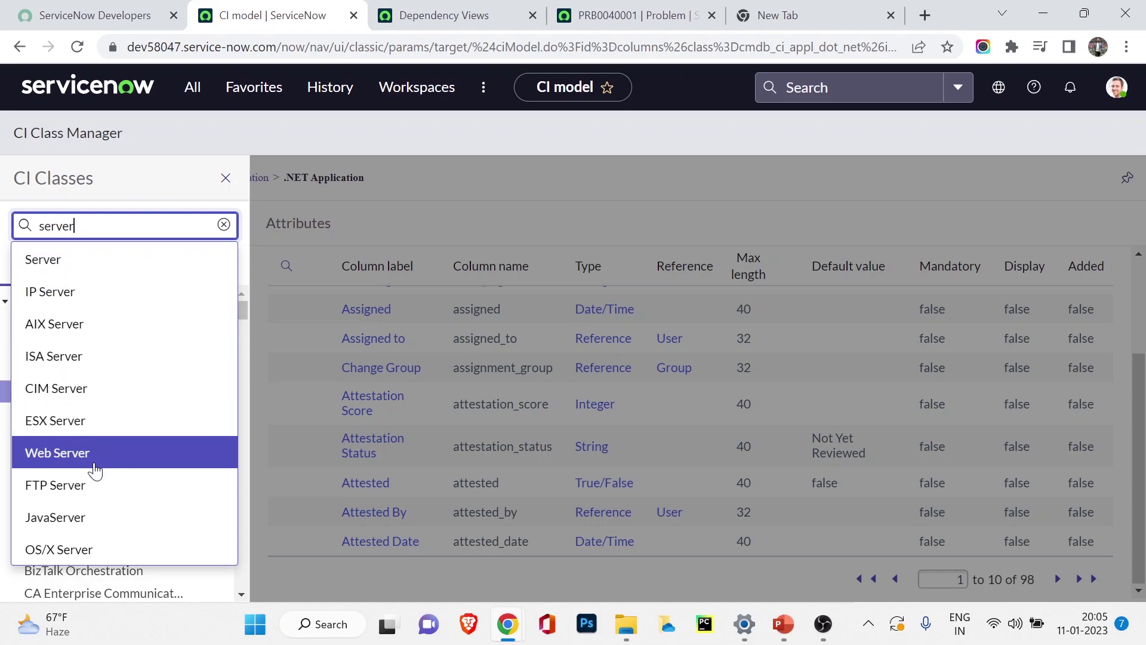
left_click(43, 261)
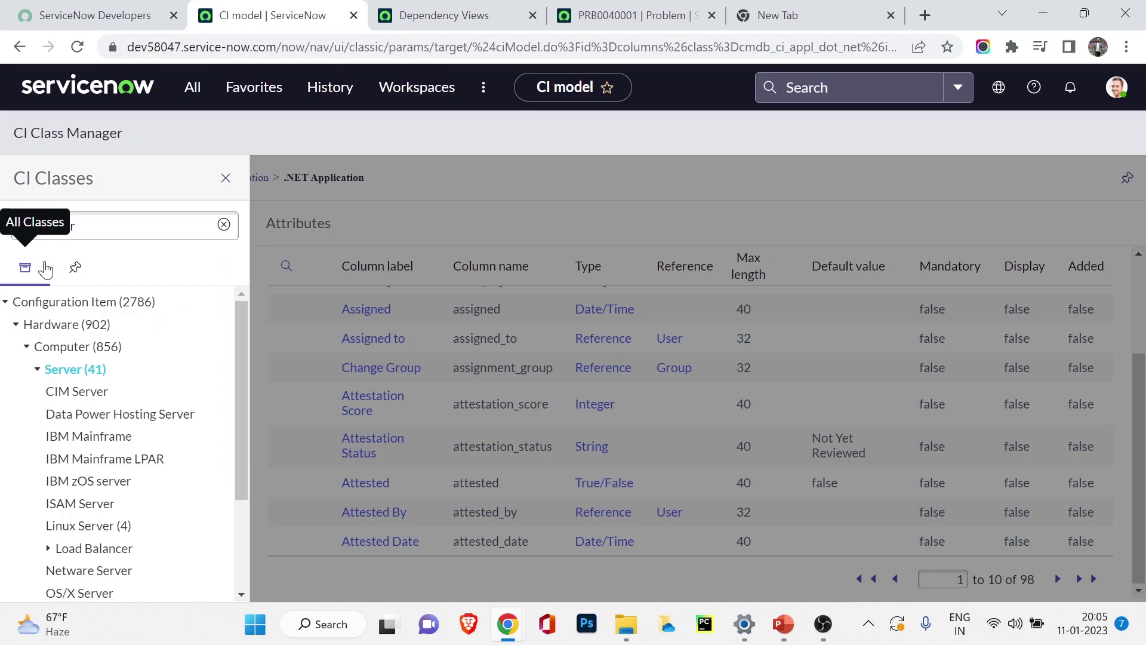
scroll(75, 512, "down", 1)
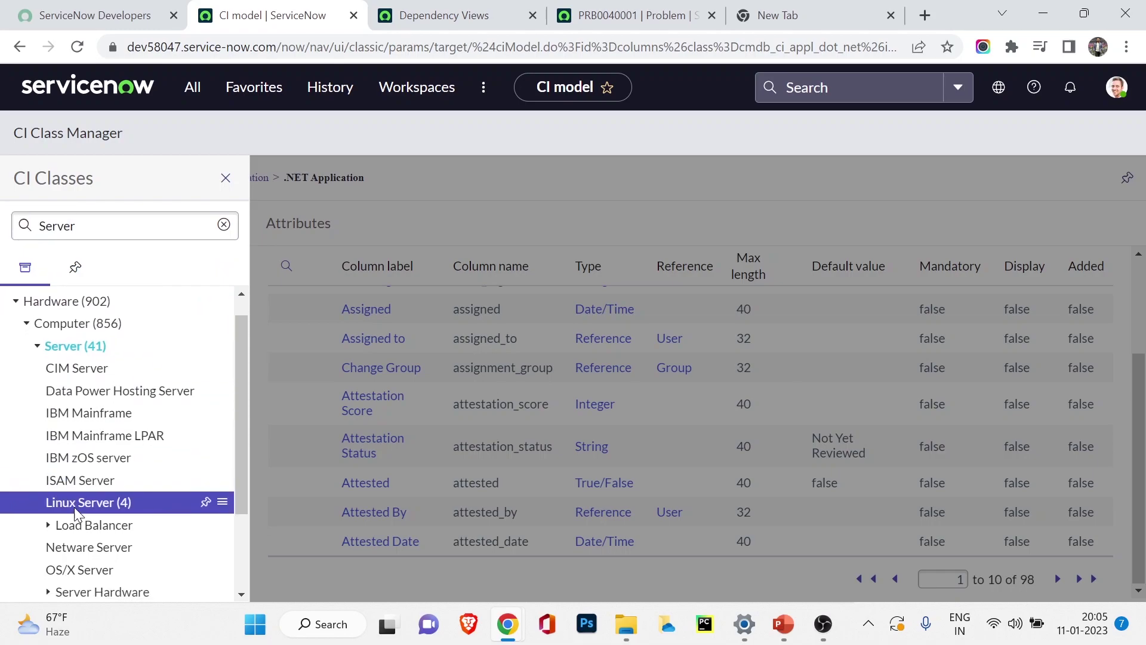
scroll(76, 512, "down", 3)
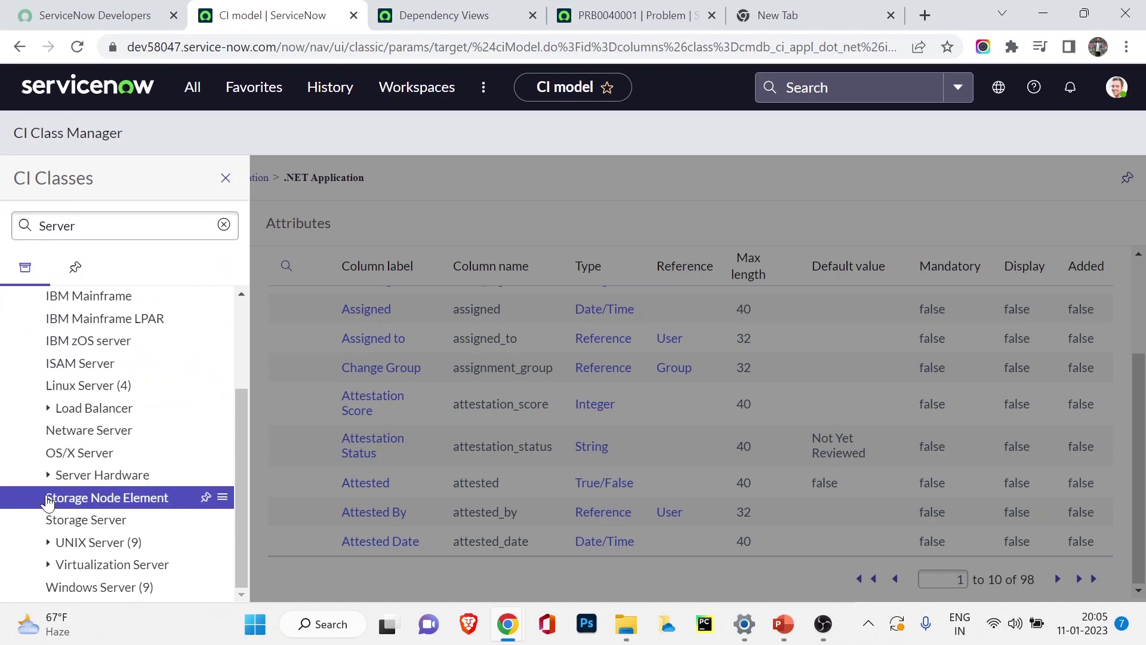
left_click(53, 591)
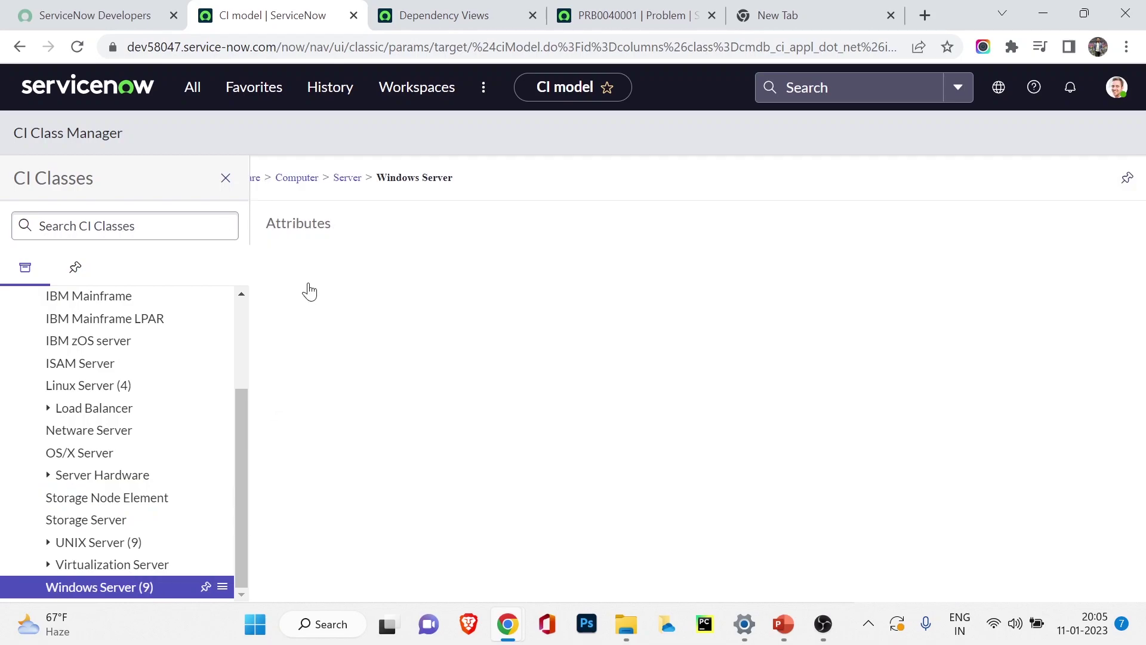
scroll(316, 393, "down", 3)
scroll(335, 382, "up", 4)
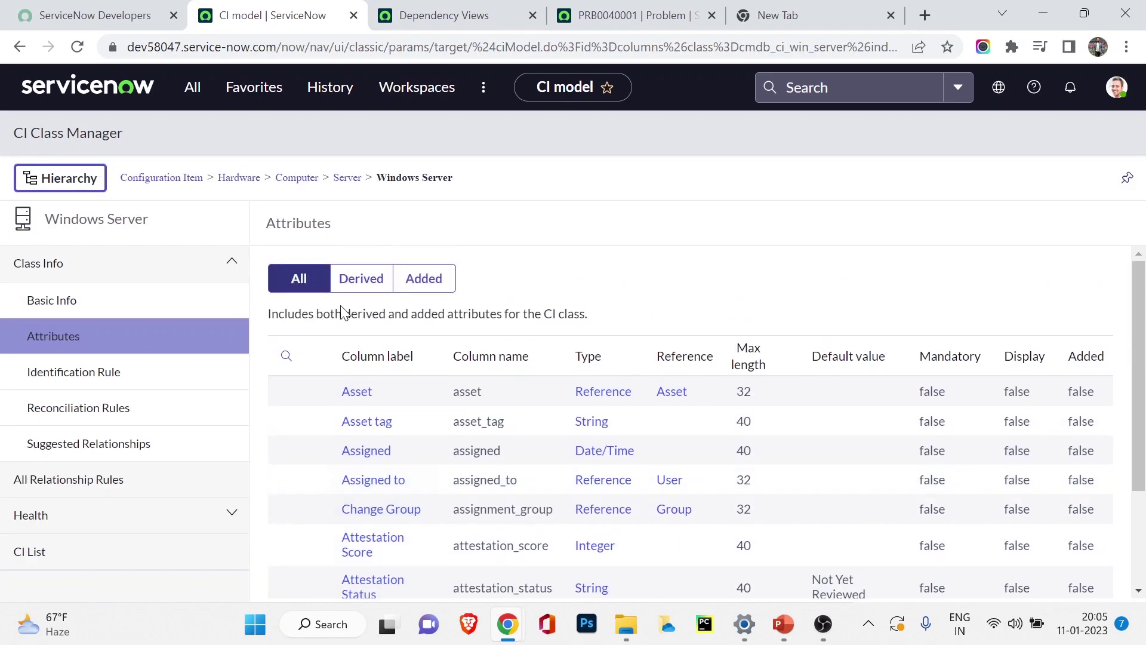
Display the Windows Server class's basic information and highlight its table name.
left_click(59, 301)
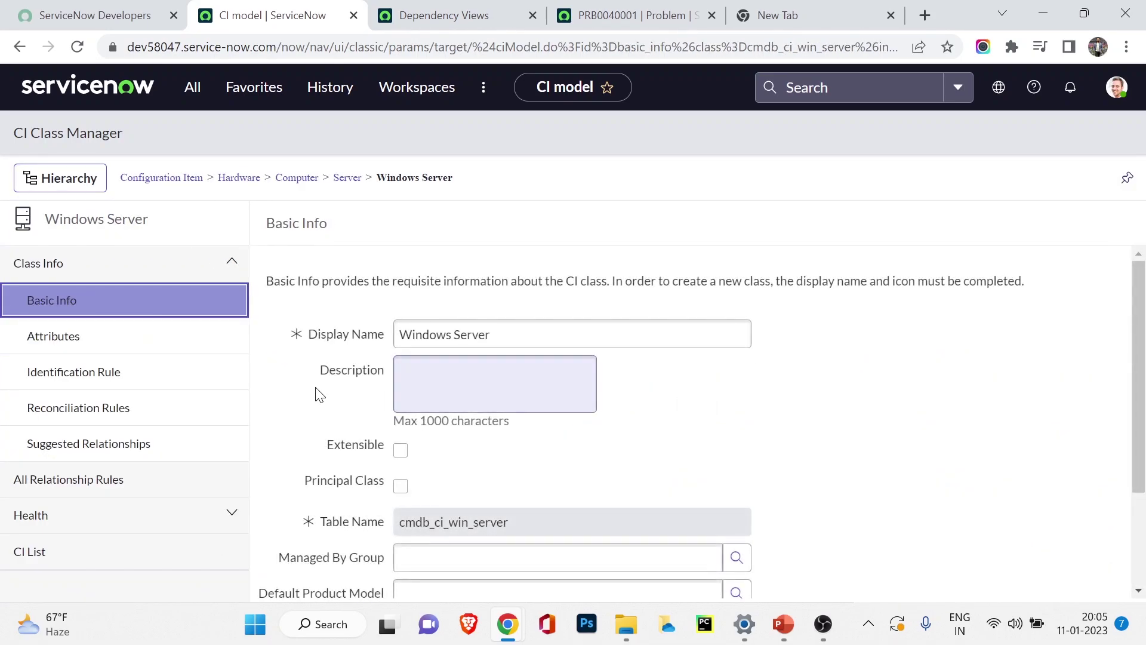
scroll(319, 394, "down", 3)
double_click(493, 384)
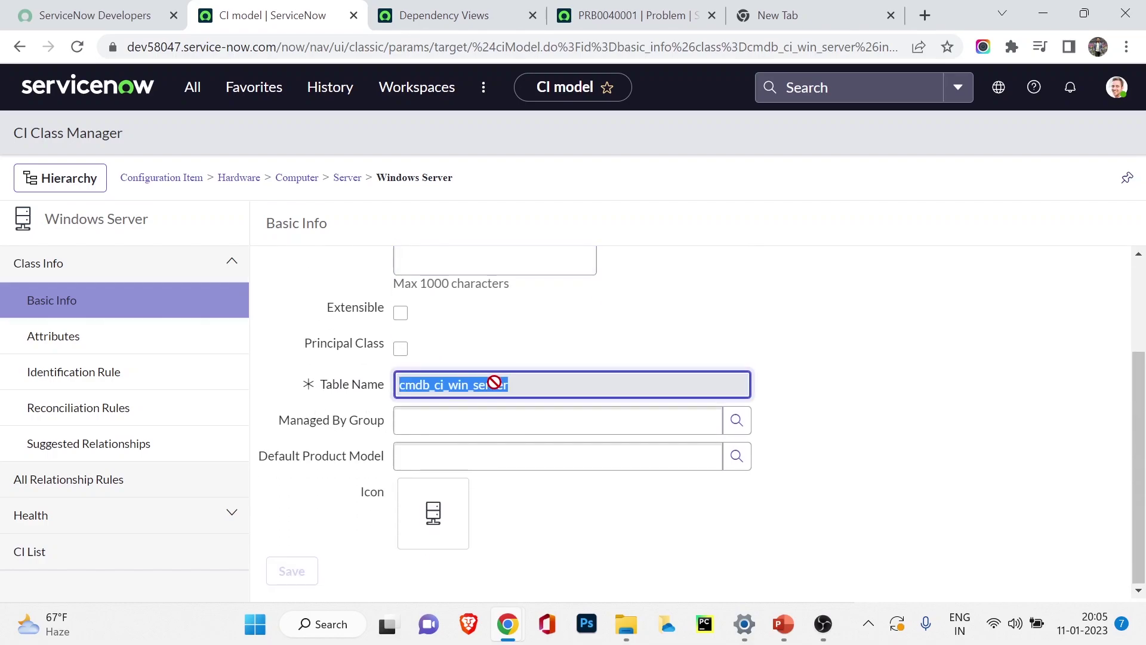
Check the Windows Server class's attributes and list the configuration items that belong to the class.
left_click(54, 336)
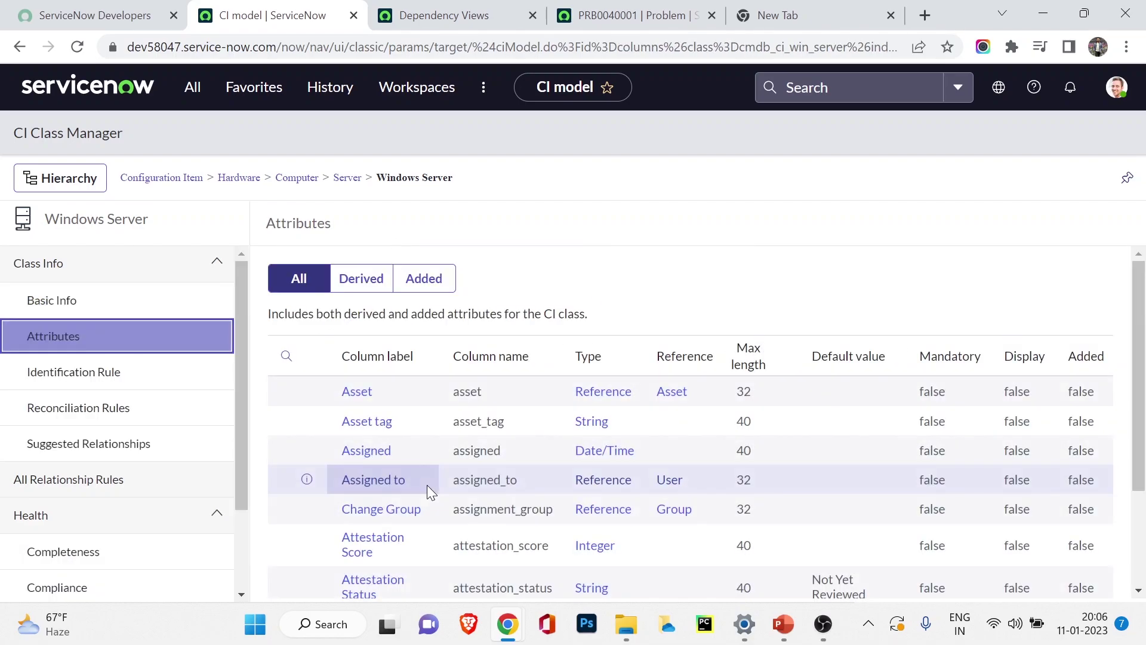
scroll(96, 403, "down", 2)
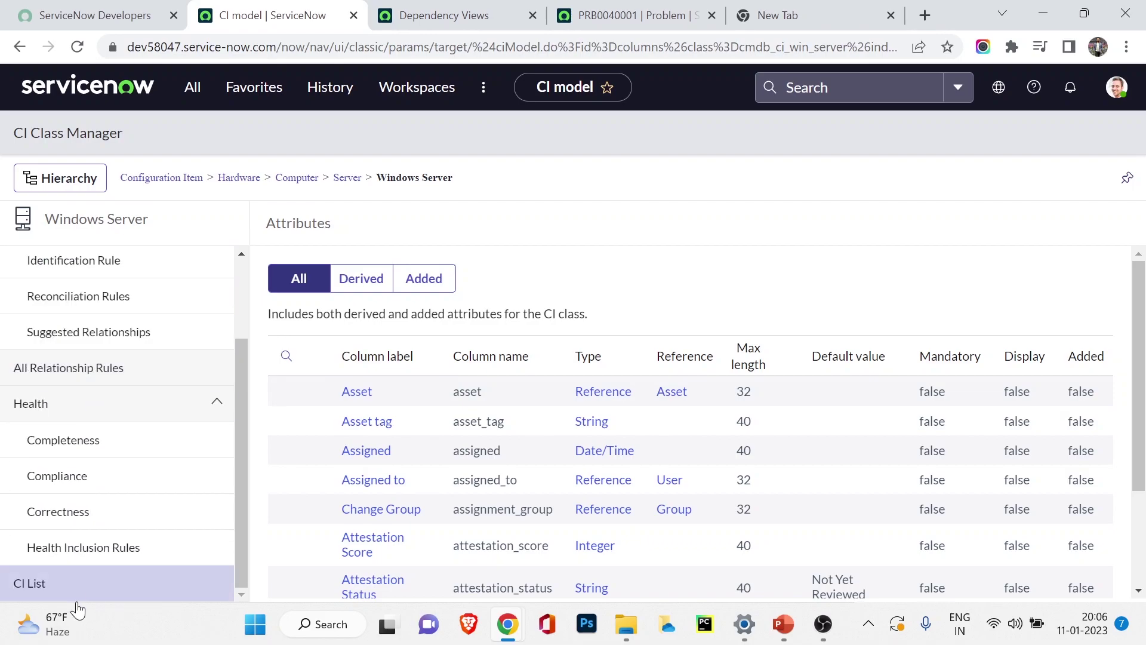
left_click(42, 588)
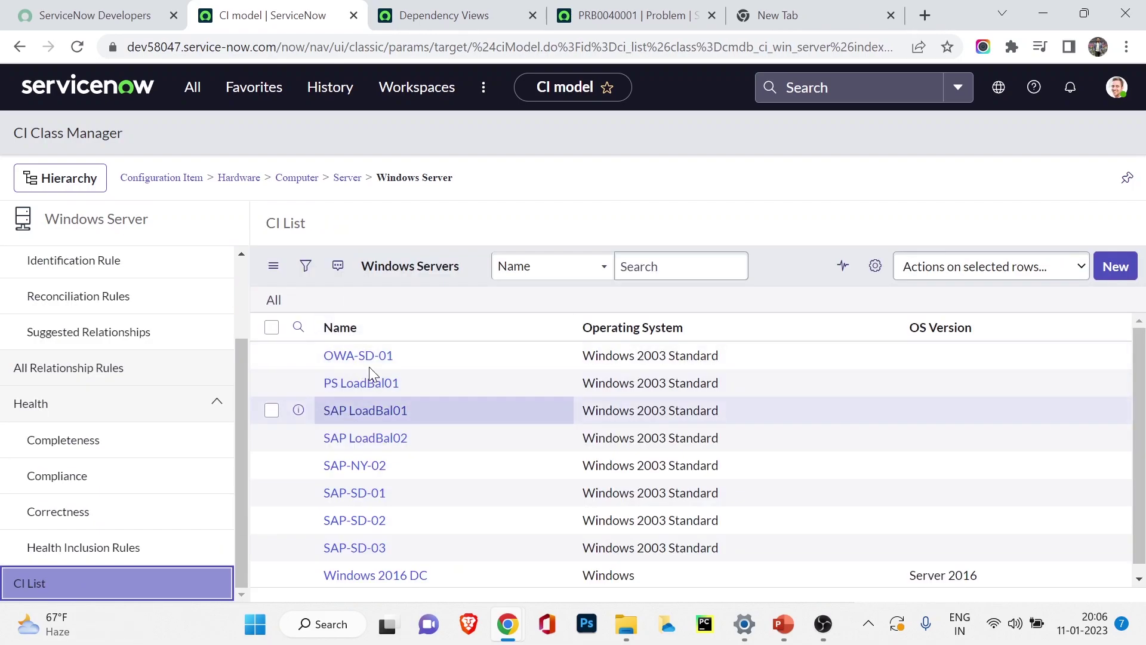
Open the Windows 2016 DC configuration item and review its form details, related items and linked services.
scroll(317, 411, "down", 2)
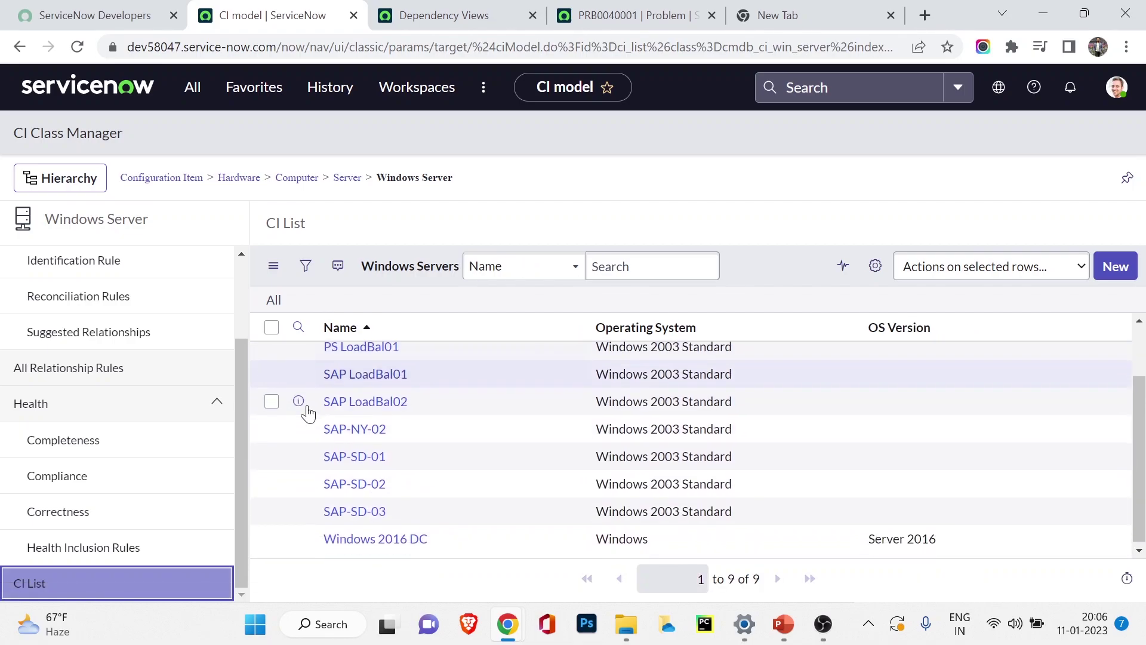
left_click(380, 540)
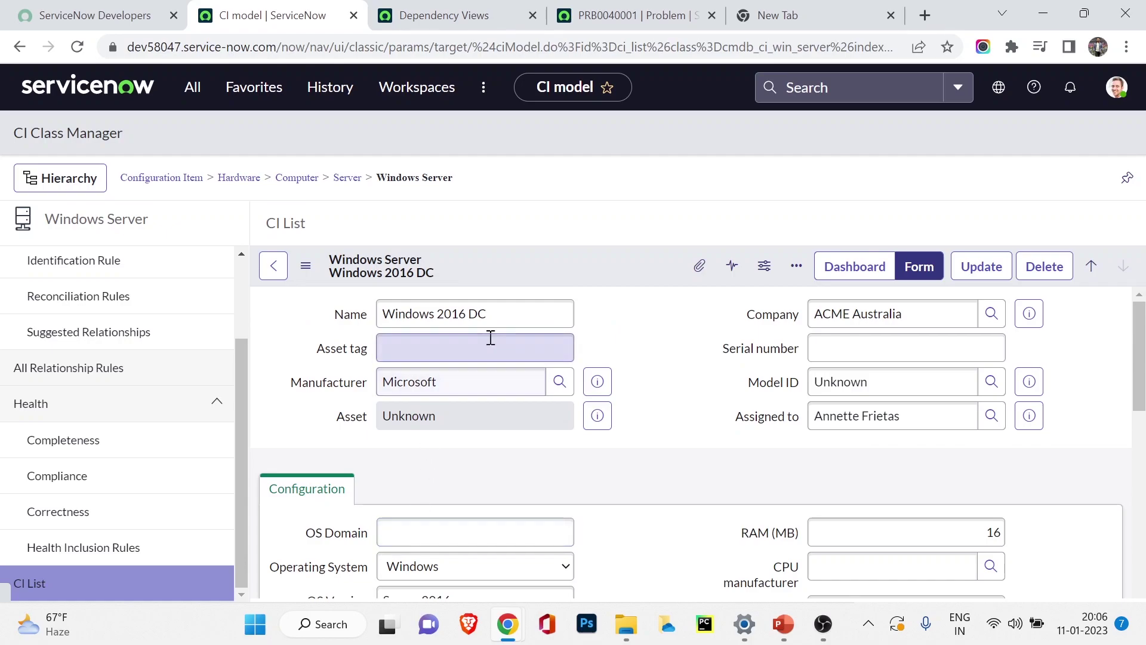
scroll(758, 433, "down", 10)
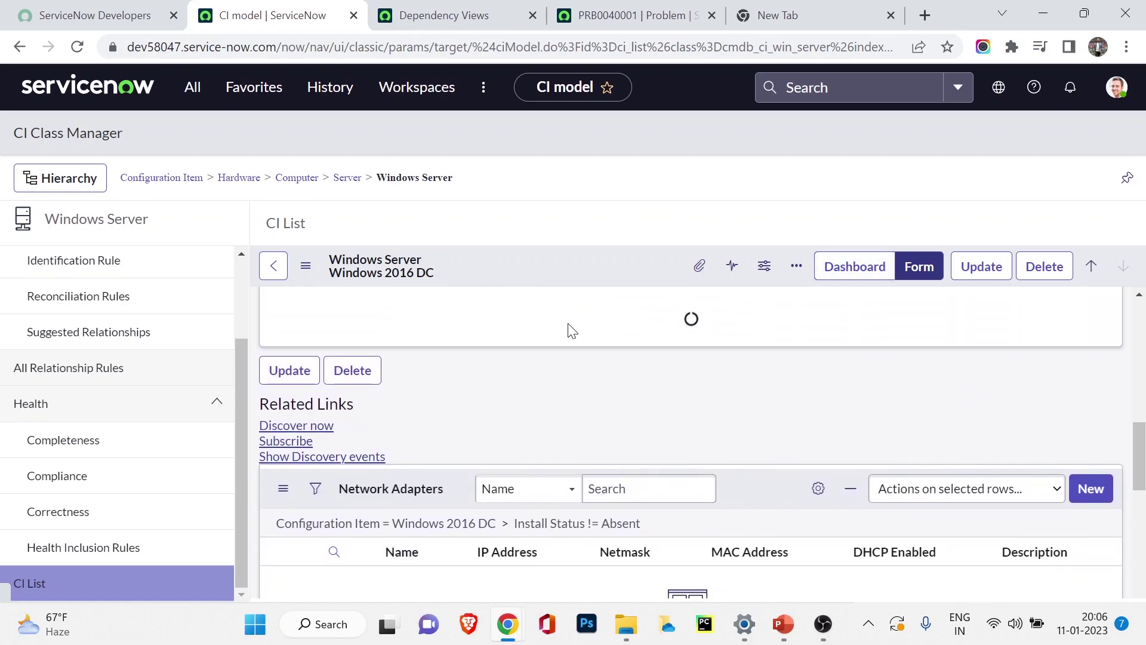
scroll(564, 328, "up", 3)
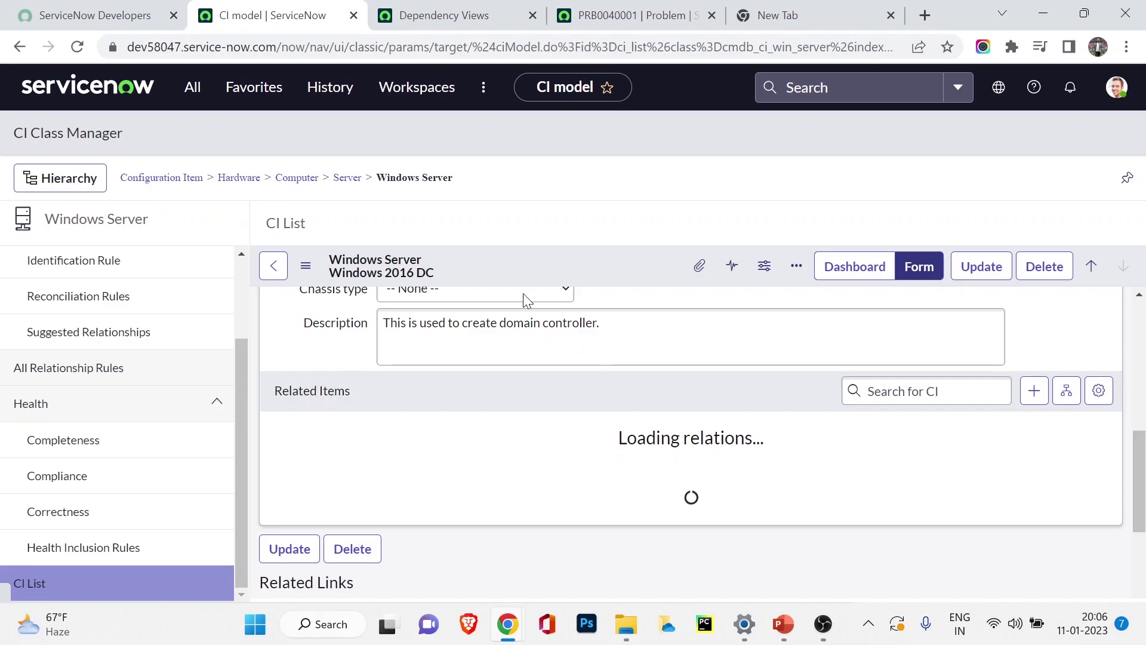
scroll(297, 402, "down", 10)
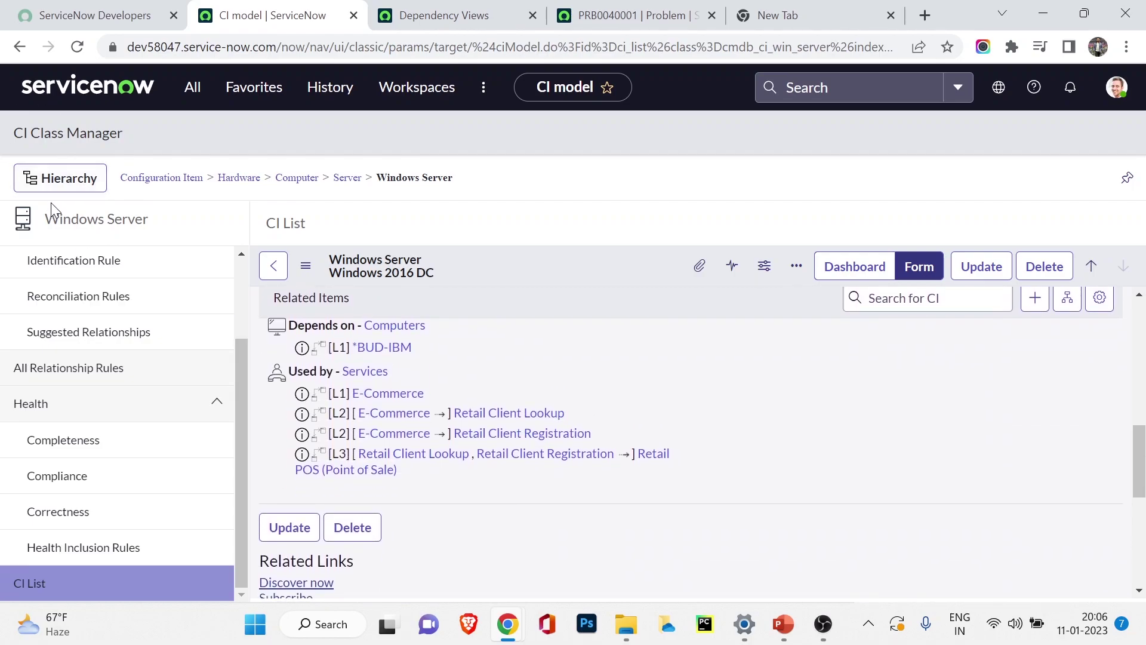
Leave the Windows 2016 DC record and open the CMDB Query Builder from the Configuration modules.
left_click(50, 182)
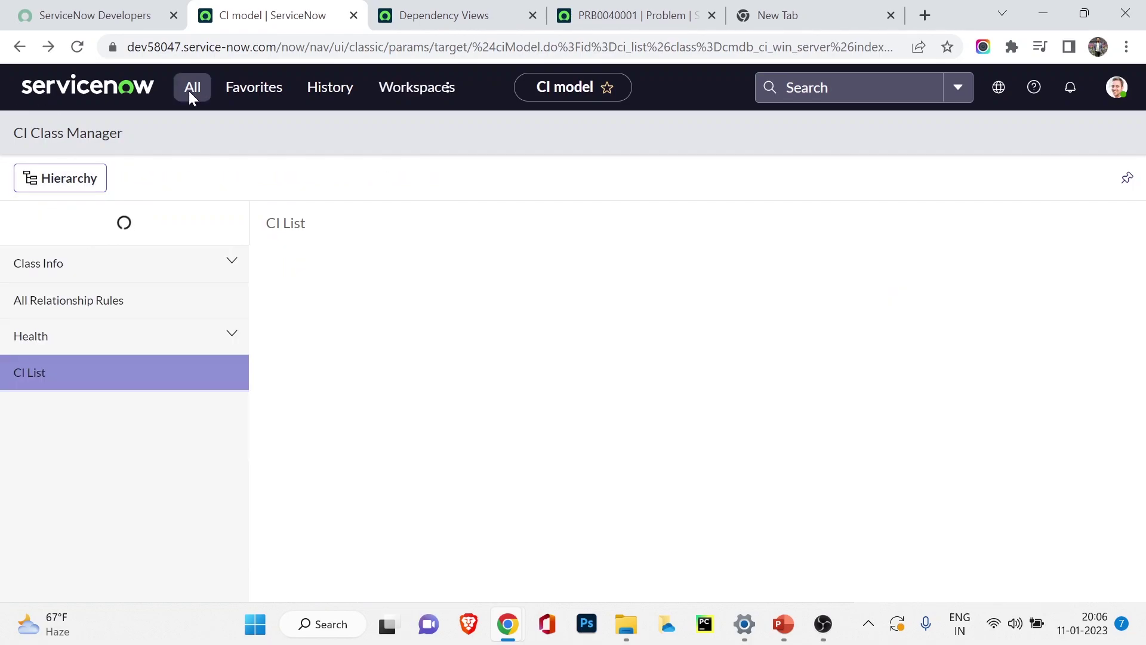
left_click(188, 93)
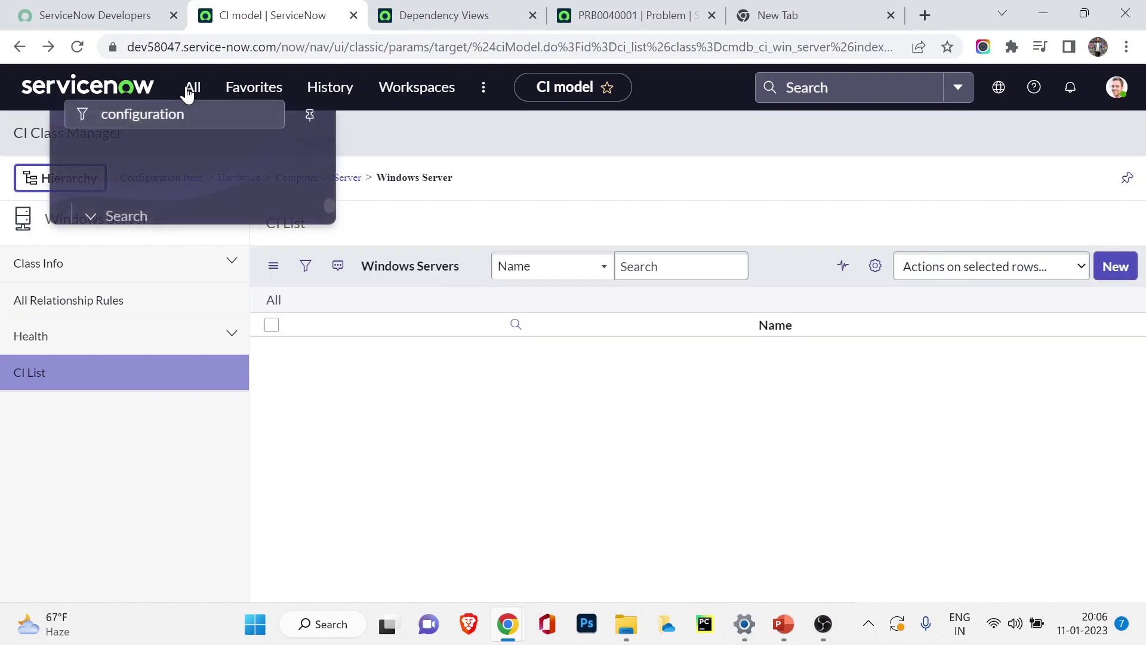
left_click(189, 95)
left_click(189, 96)
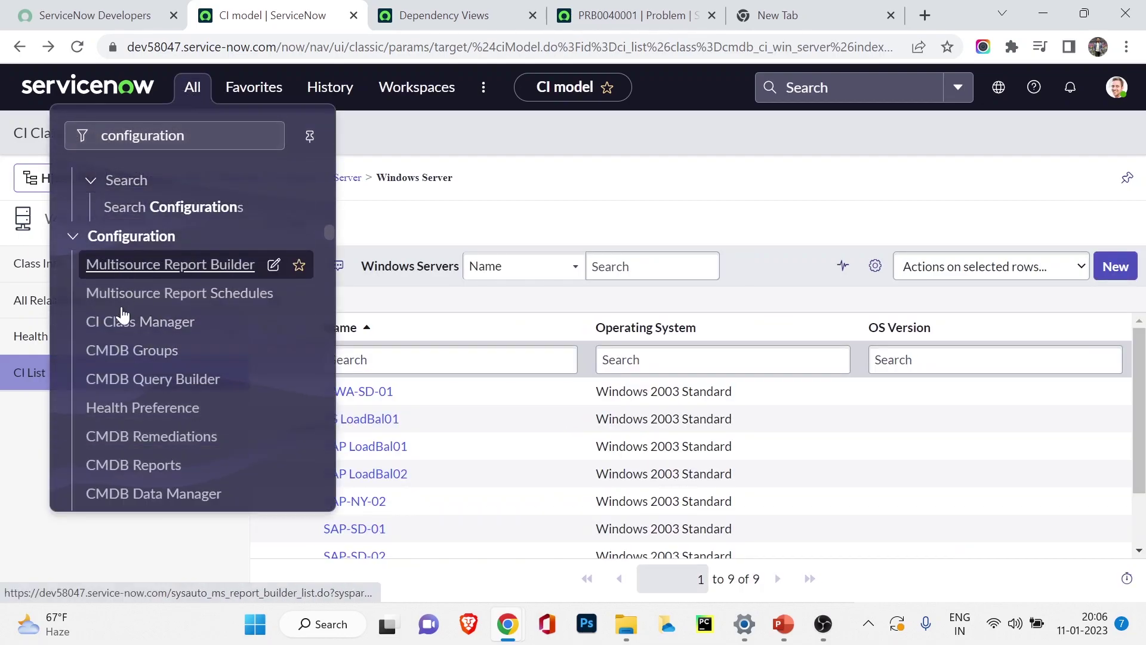
left_click(161, 387)
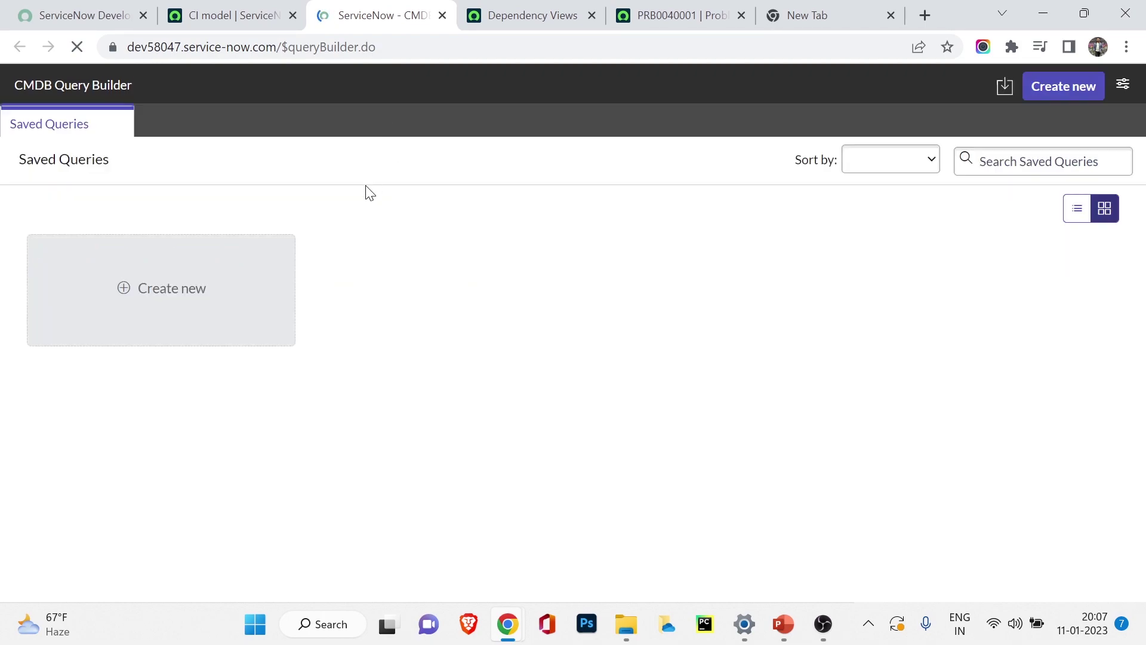
Create a new CMDB Query named "demo".
left_click(196, 295)
left_click(523, 272)
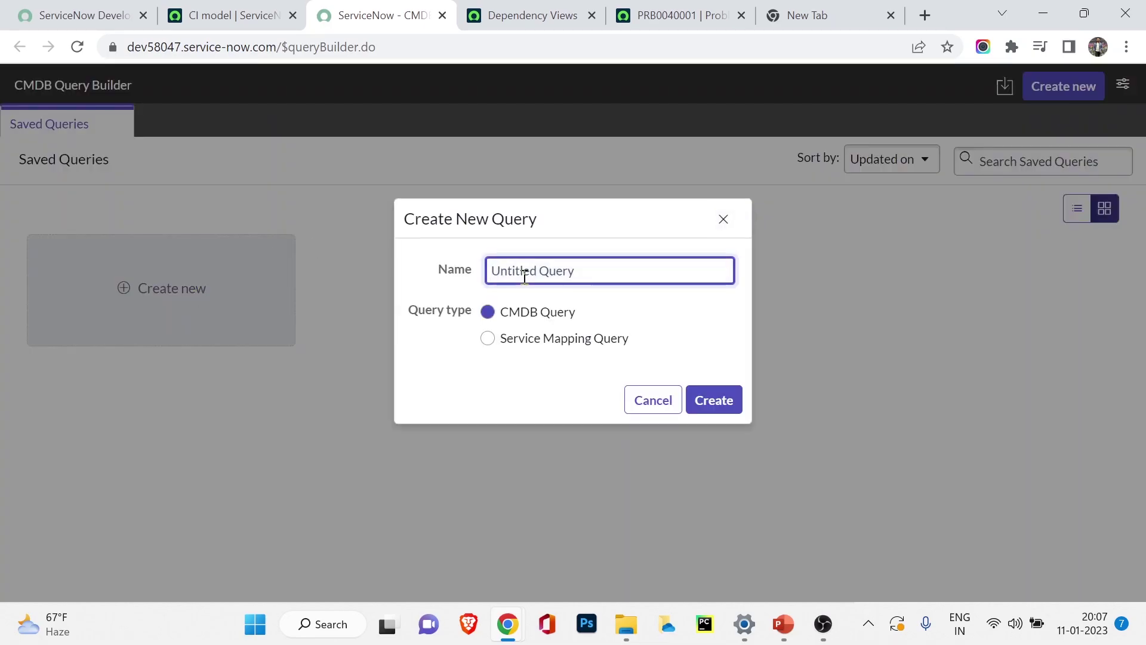
type("demo")
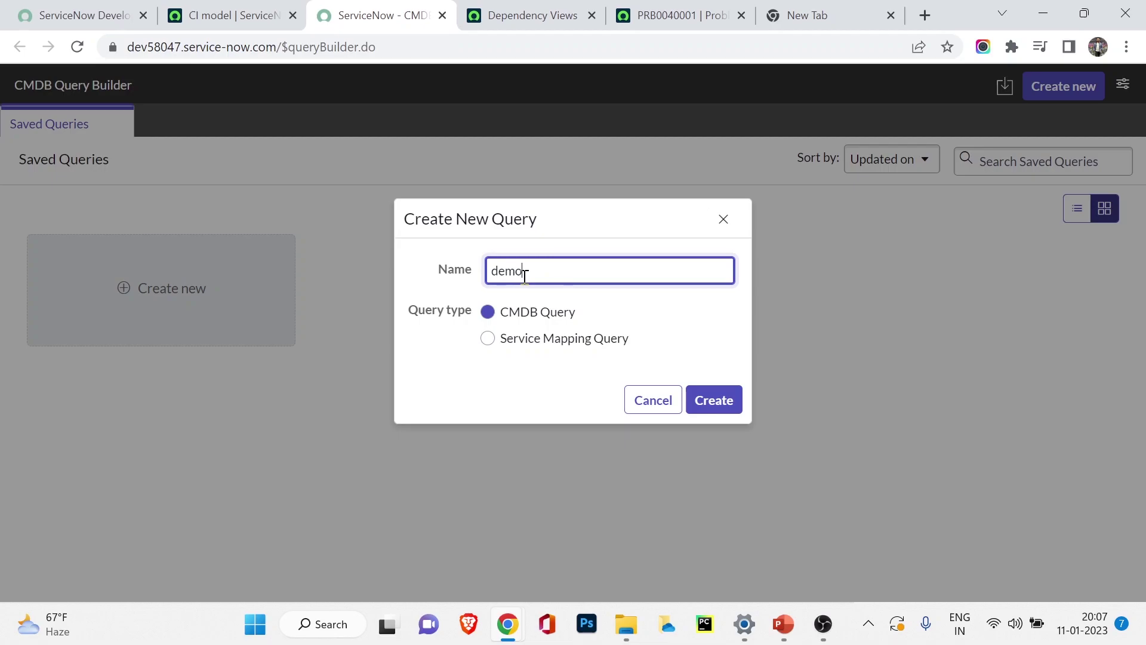
left_click(722, 402)
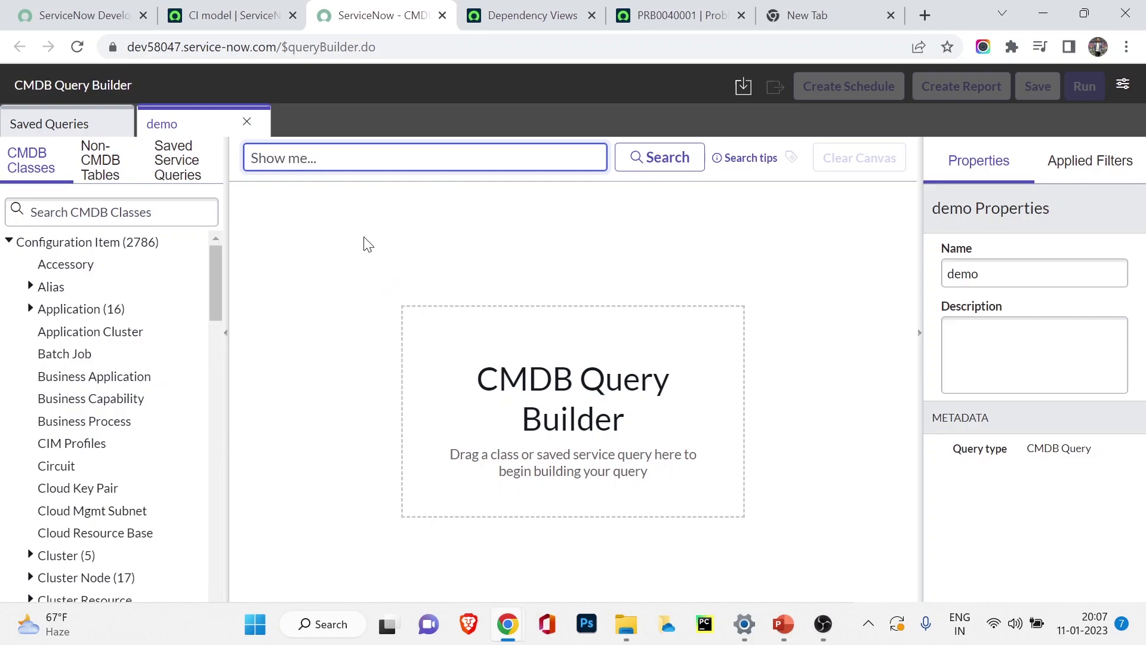
Search the CMDB classes for "server" and place the Web Server class on the canvas as the starting node.
left_click(103, 216)
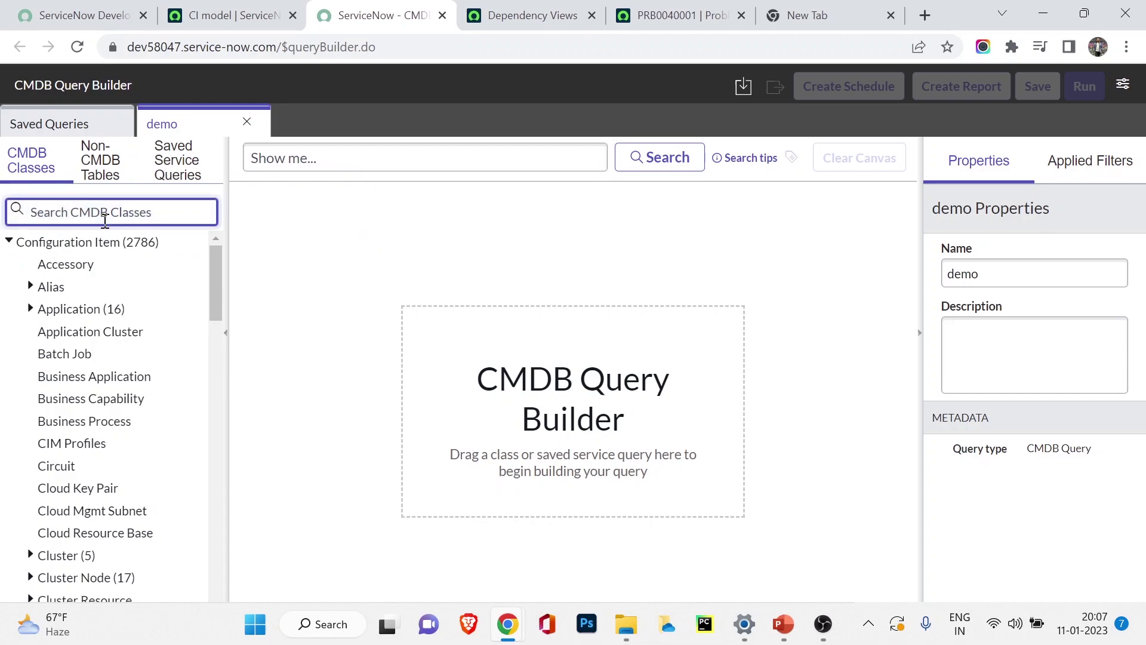
type("server")
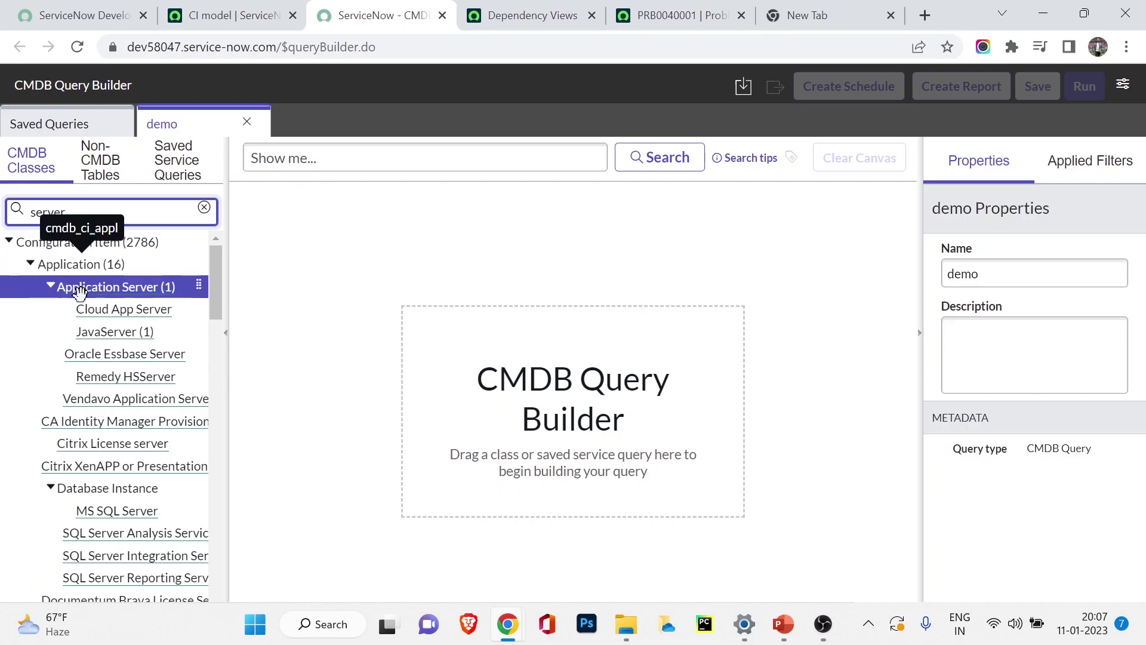
scroll(69, 326, "down", 2)
scroll(69, 327, "down", 7)
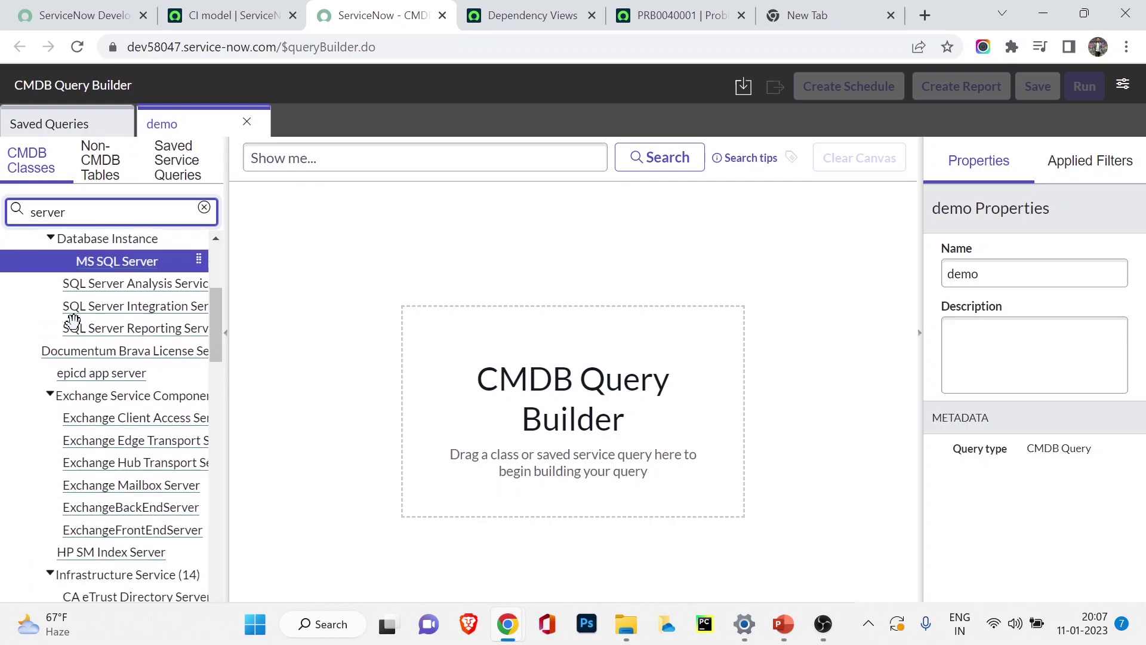
scroll(101, 304, "down", 3)
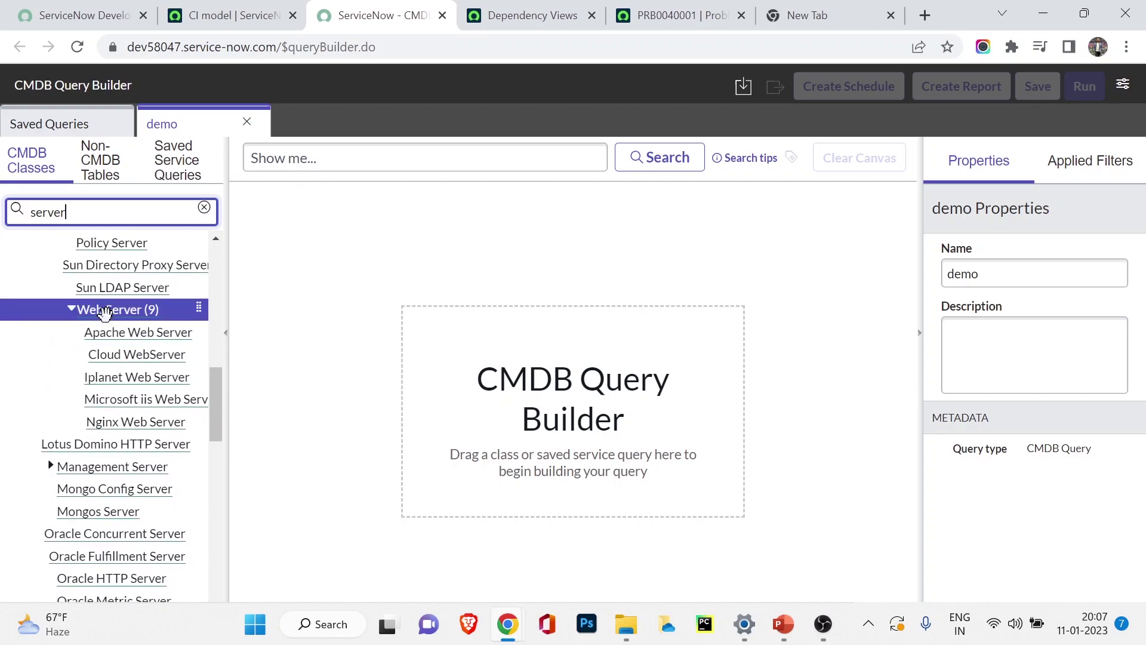
left_click_drag(102, 310, 500, 353)
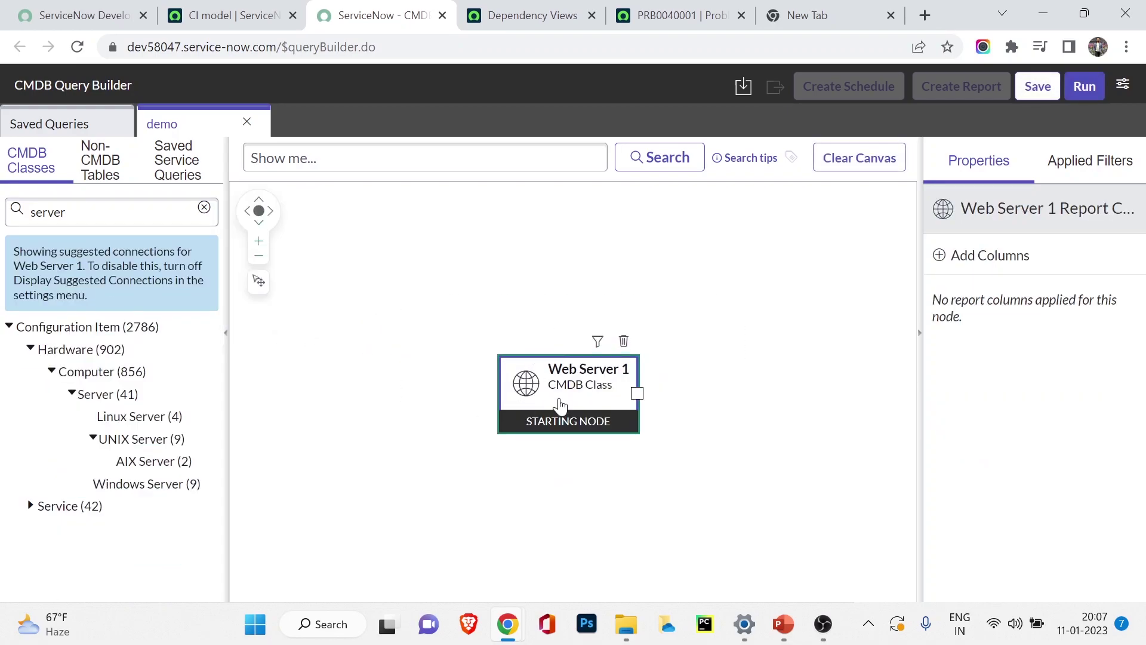
left_click(636, 394)
left_click_drag(428, 299, 531, 301)
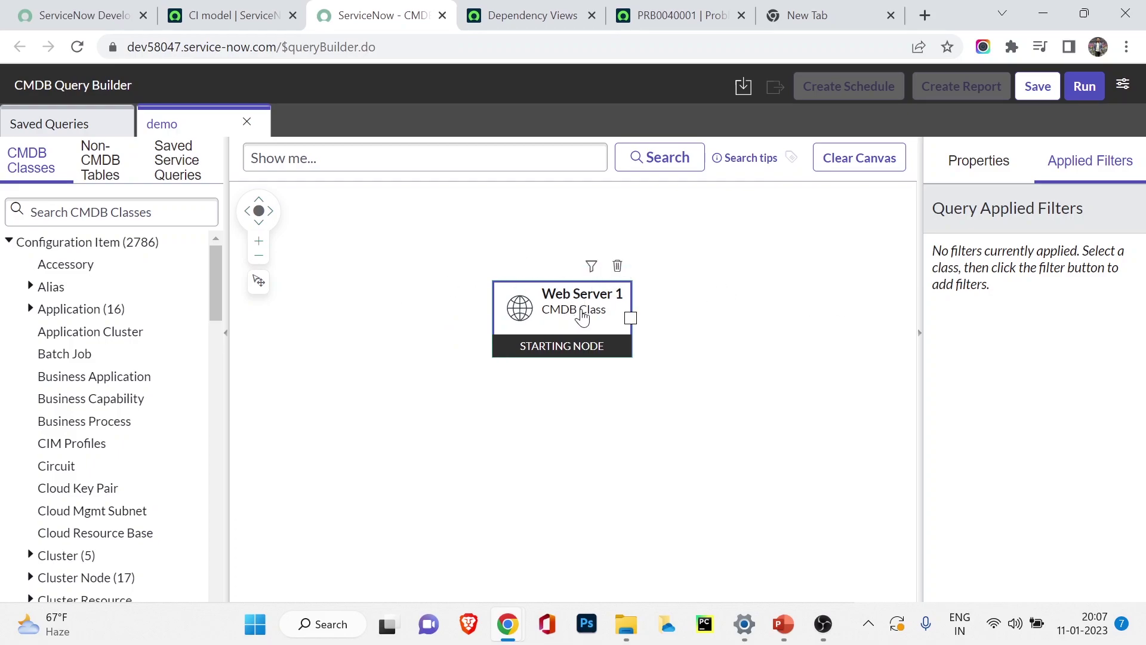
Run the demo query, look over the web servers it returns, and go back to the query canvas.
left_click(1092, 91)
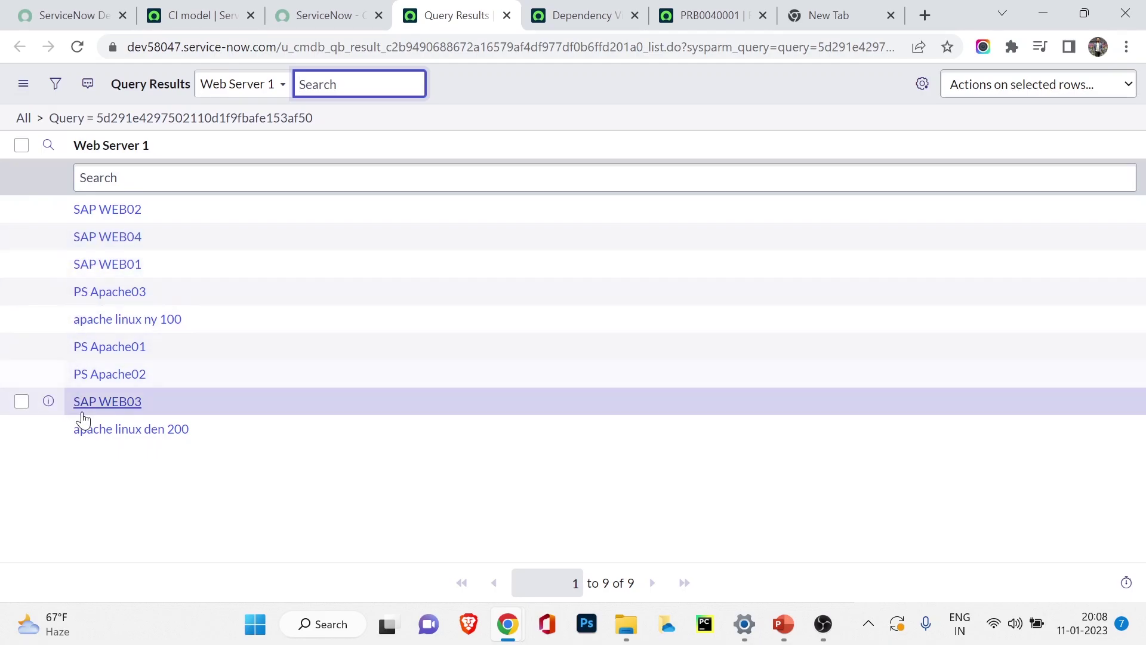
left_click(316, 15)
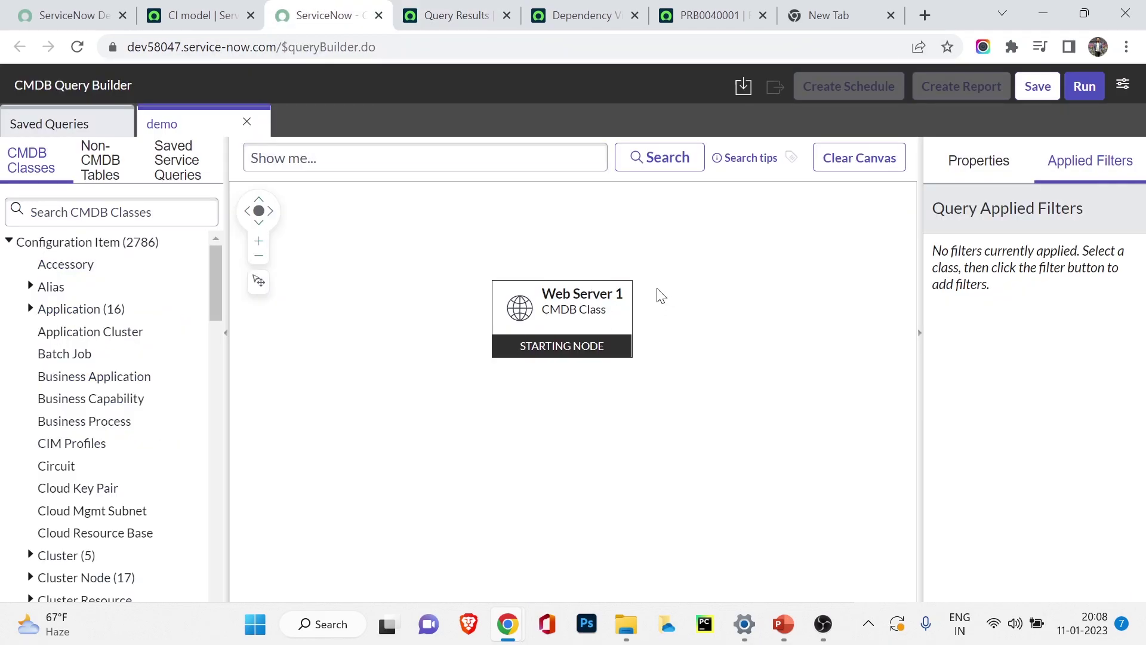
mouse_move(499, 350)
Return to the CI Class Manager page, browse the Configuration modules and open the CMDB View of the CMDB Dashboard.
key("ctrl+shift+Tab")
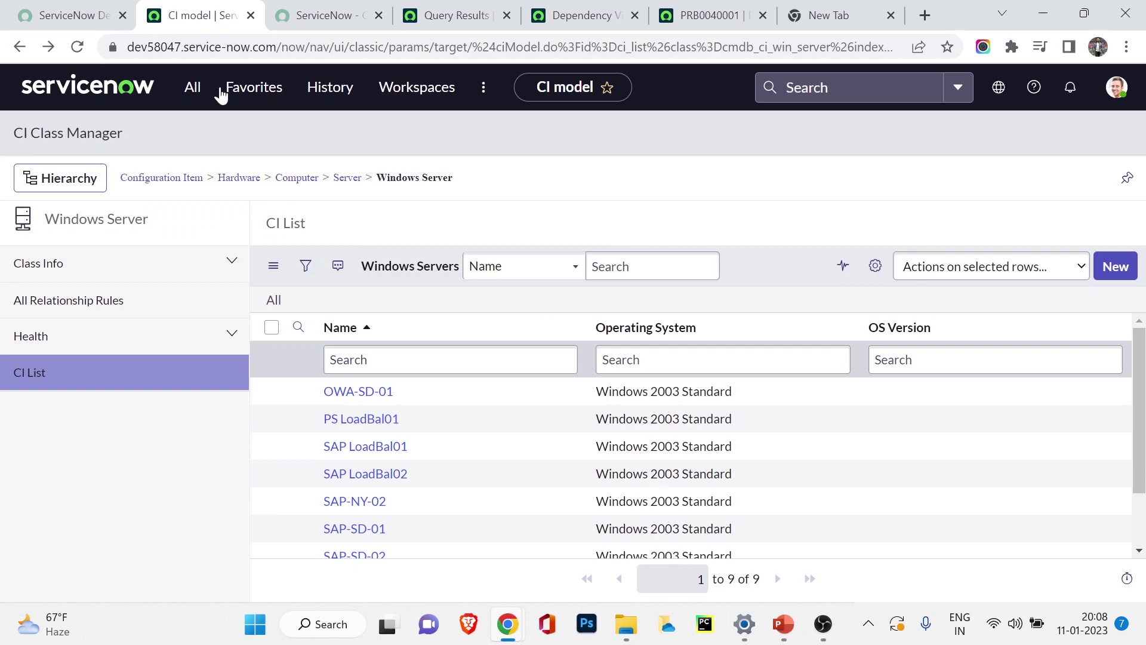
left_click(192, 88)
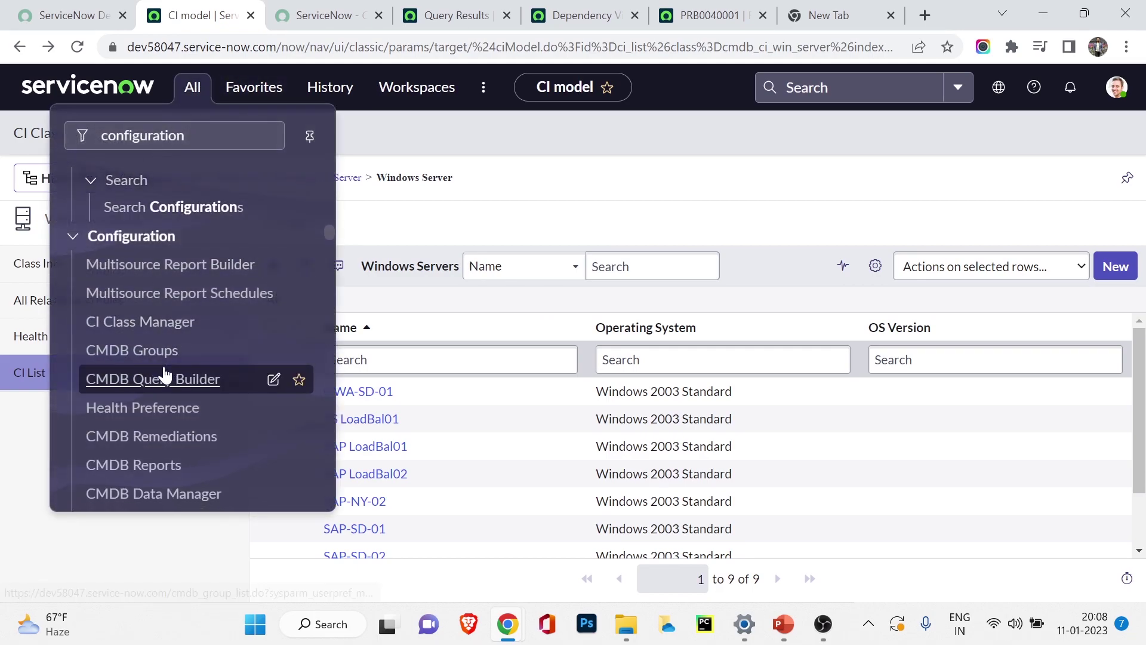
scroll(158, 385, "down", 5)
scroll(172, 256, "up", 2)
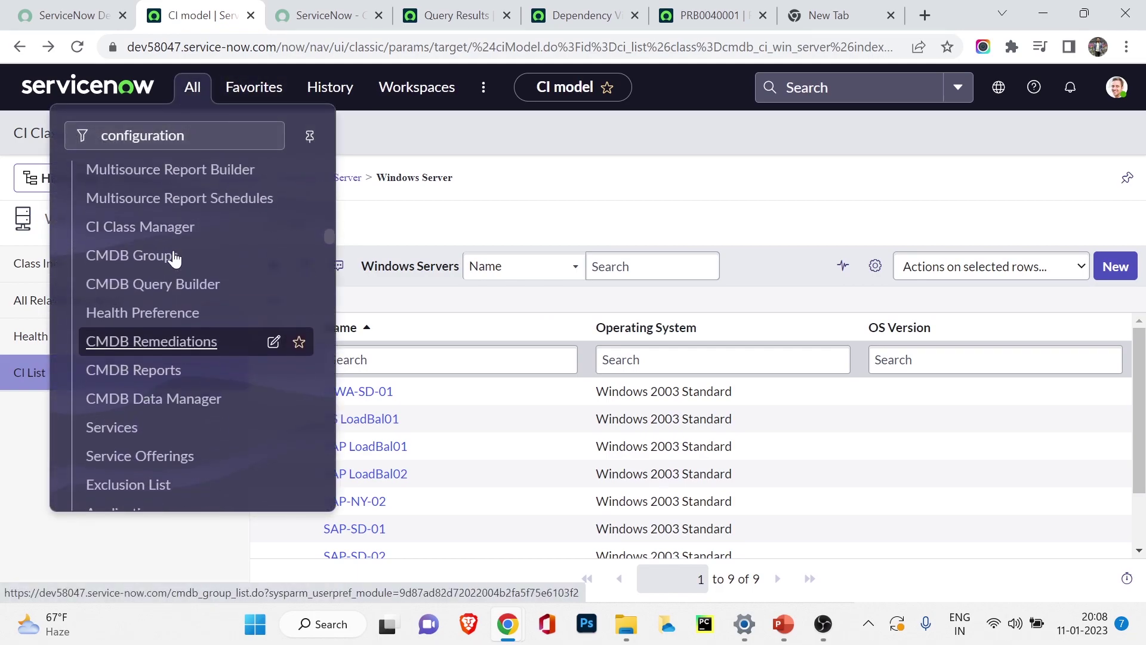
scroll(149, 286, "down", 2)
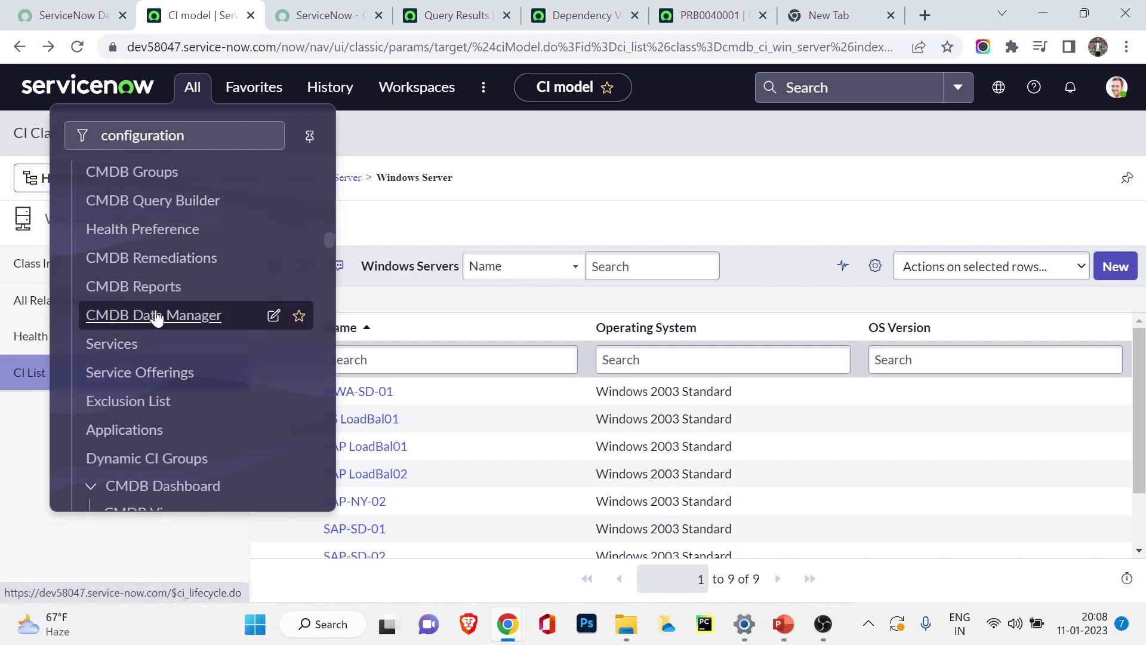
scroll(159, 316, "up", 7)
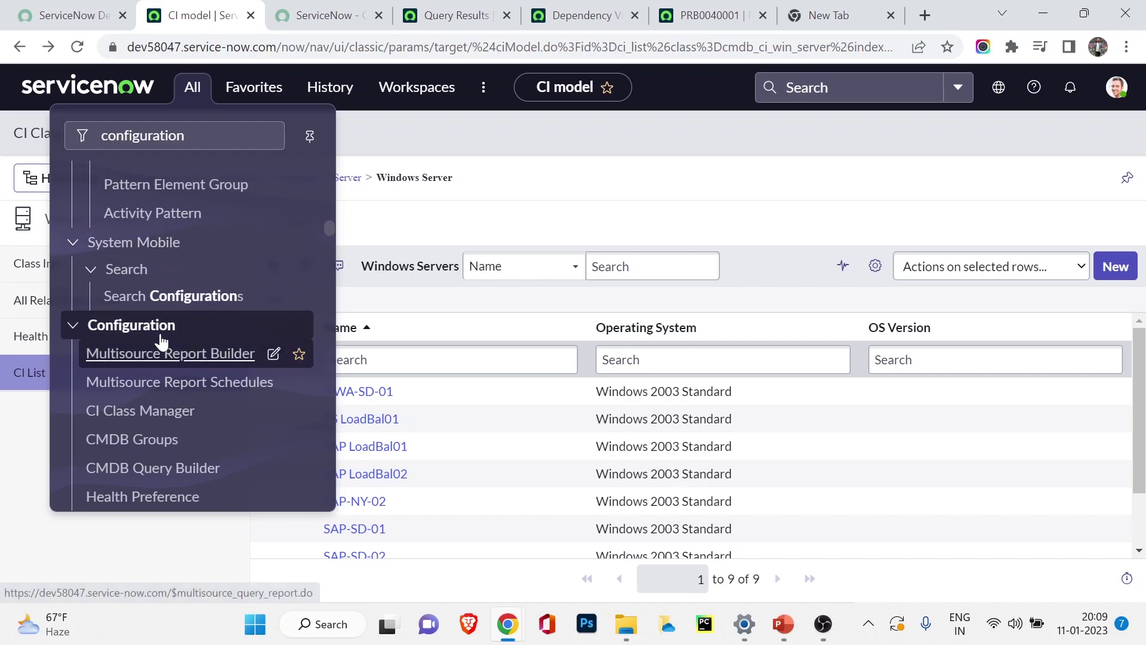
scroll(156, 328, "down", 9)
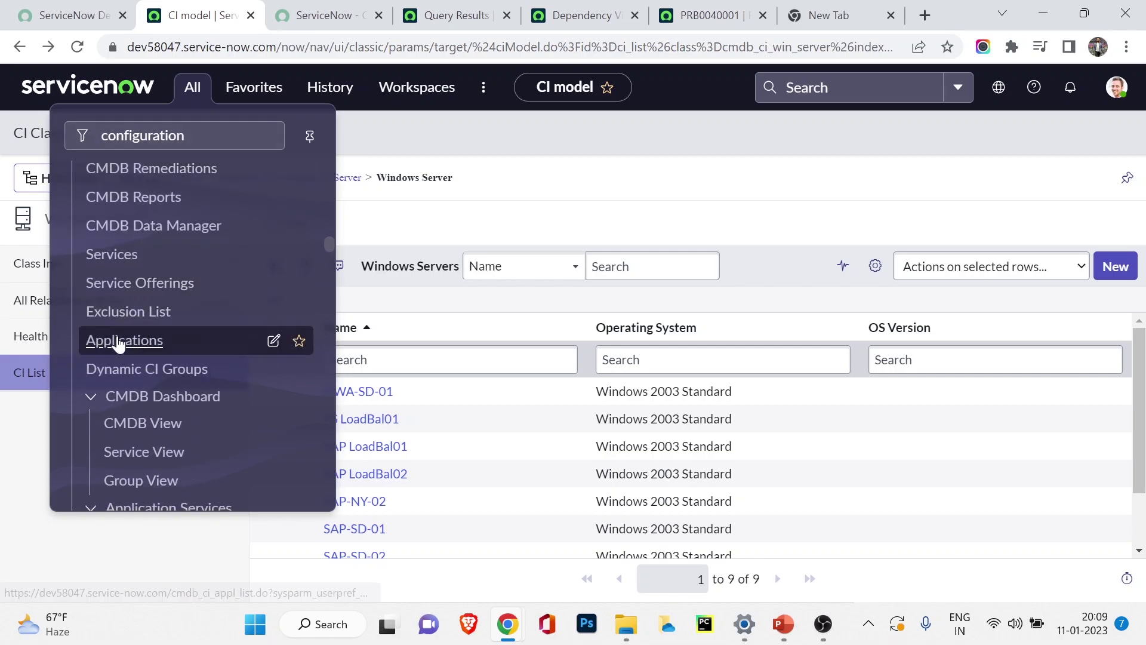
scroll(137, 322, "down", 5)
left_click(155, 227)
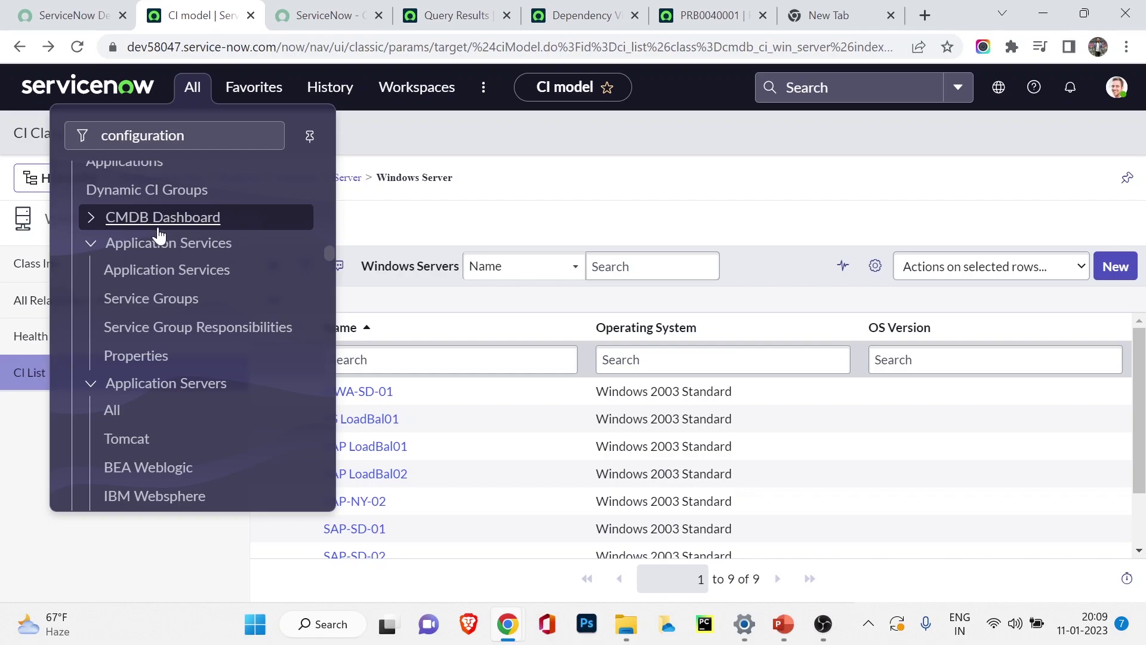
left_click(93, 219)
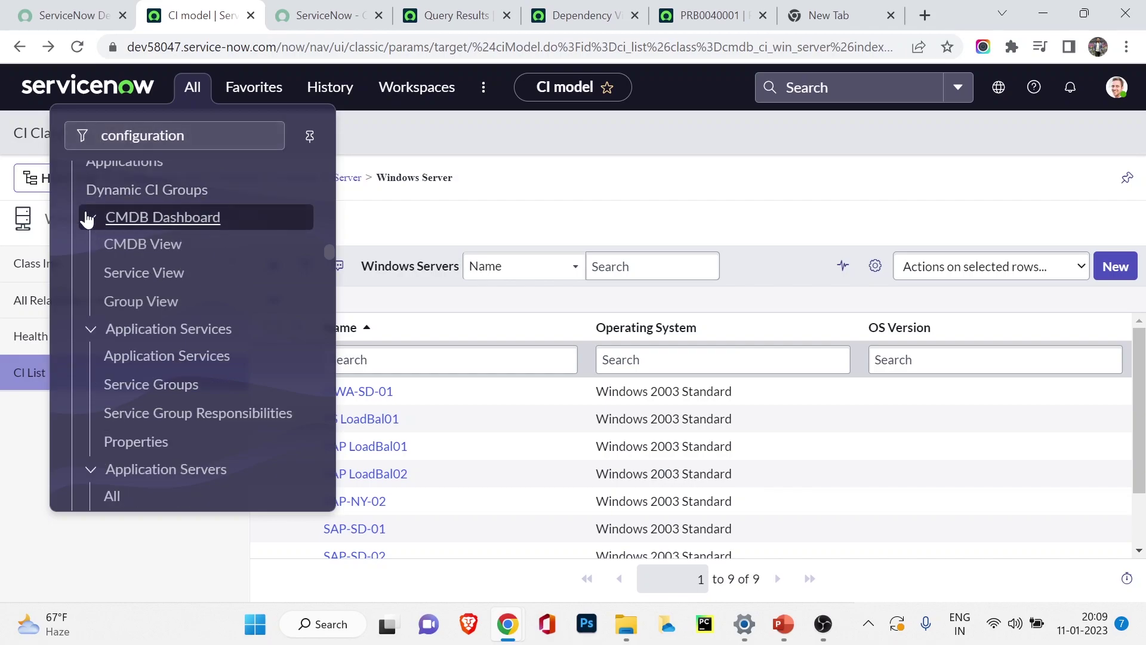
left_click(130, 247)
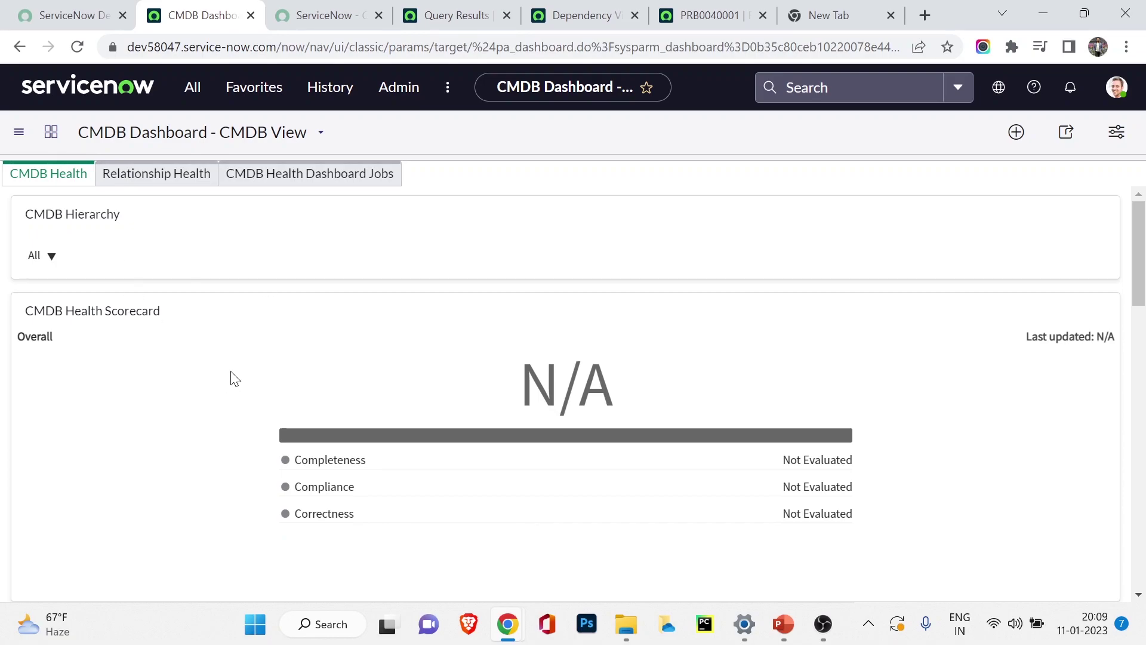
Look through the dashboard's CMDB Health scorecard and the widgets below it, including the top 10 generators.
scroll(237, 378, "down", 5)
scroll(234, 377, "down", 1)
scroll(231, 376, "up", 7)
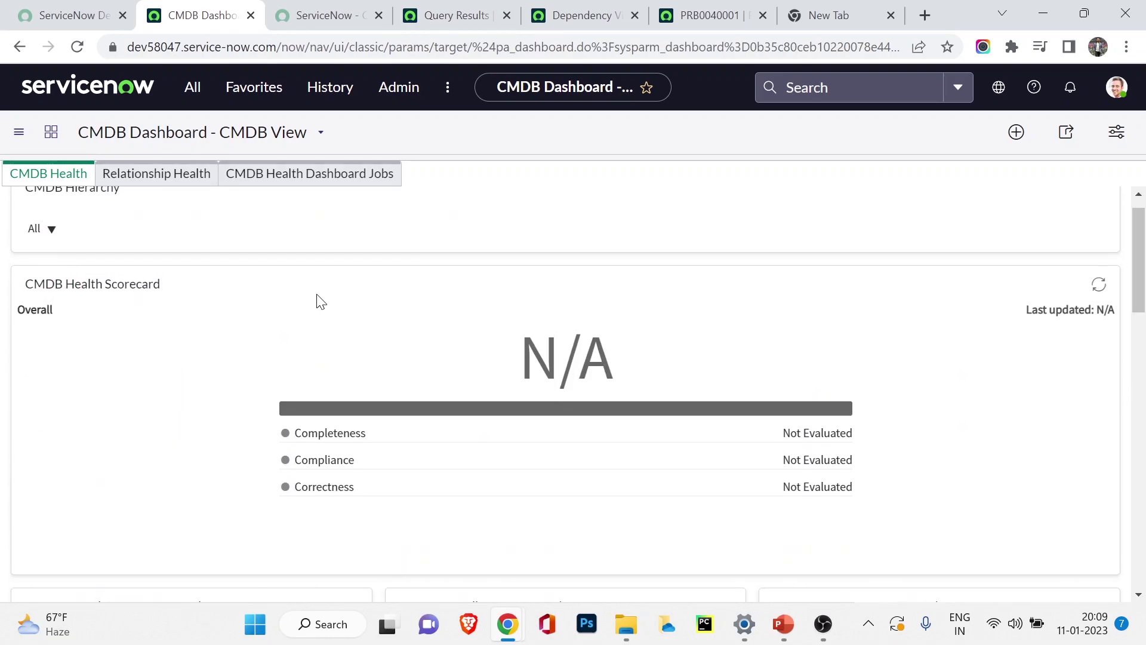
scroll(302, 369, "down", 12)
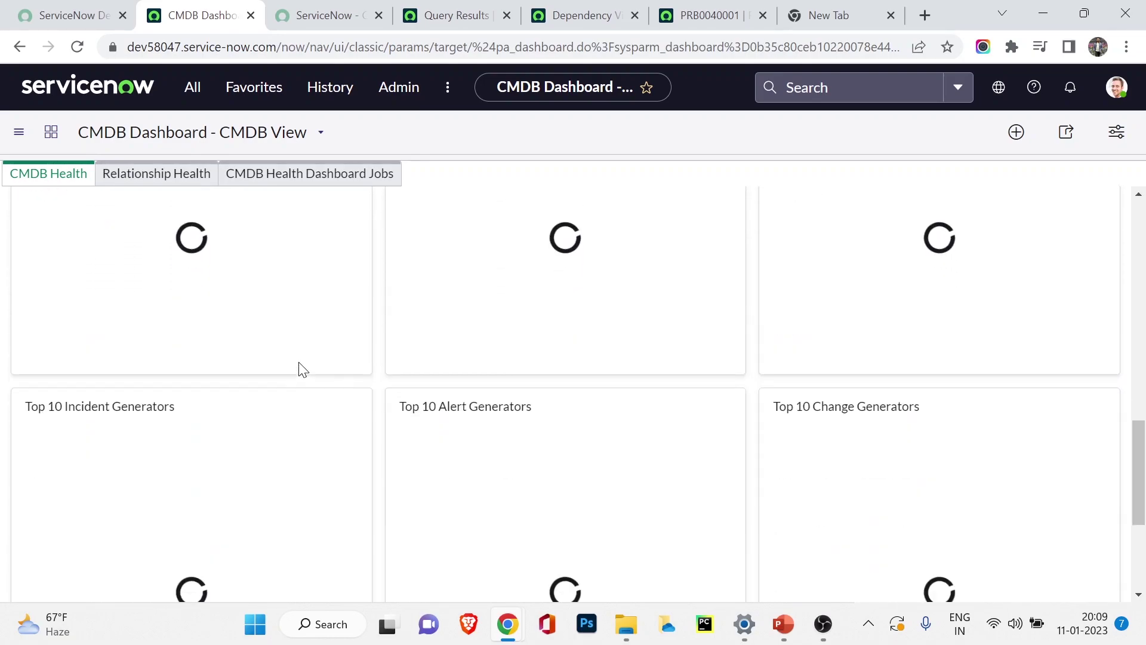
scroll(303, 369, "up", 12)
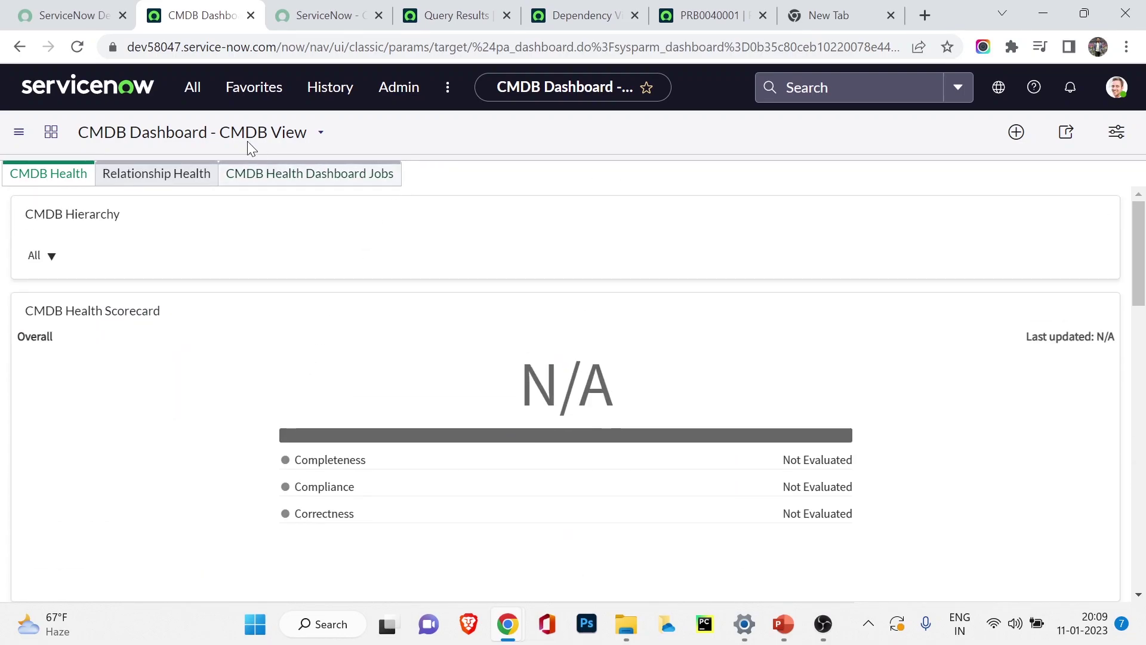
Display the dashboard's Relationship Health section and look through its scorecard and relationship widgets.
left_click(146, 180)
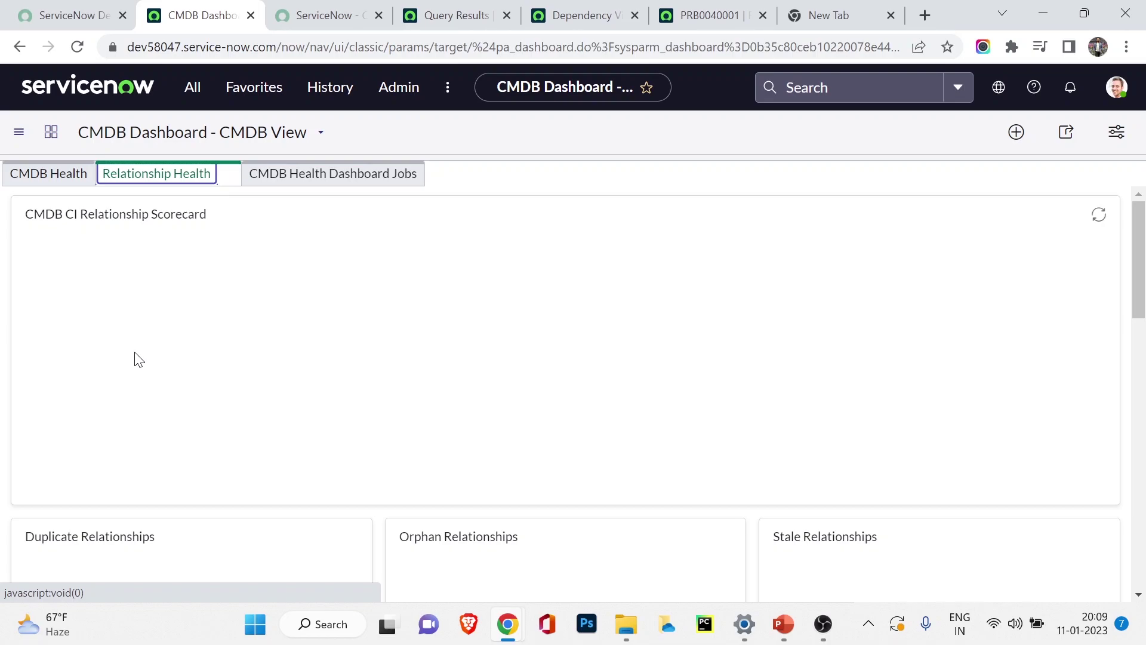
scroll(138, 355, "down", 6)
scroll(551, 402, "up", 6)
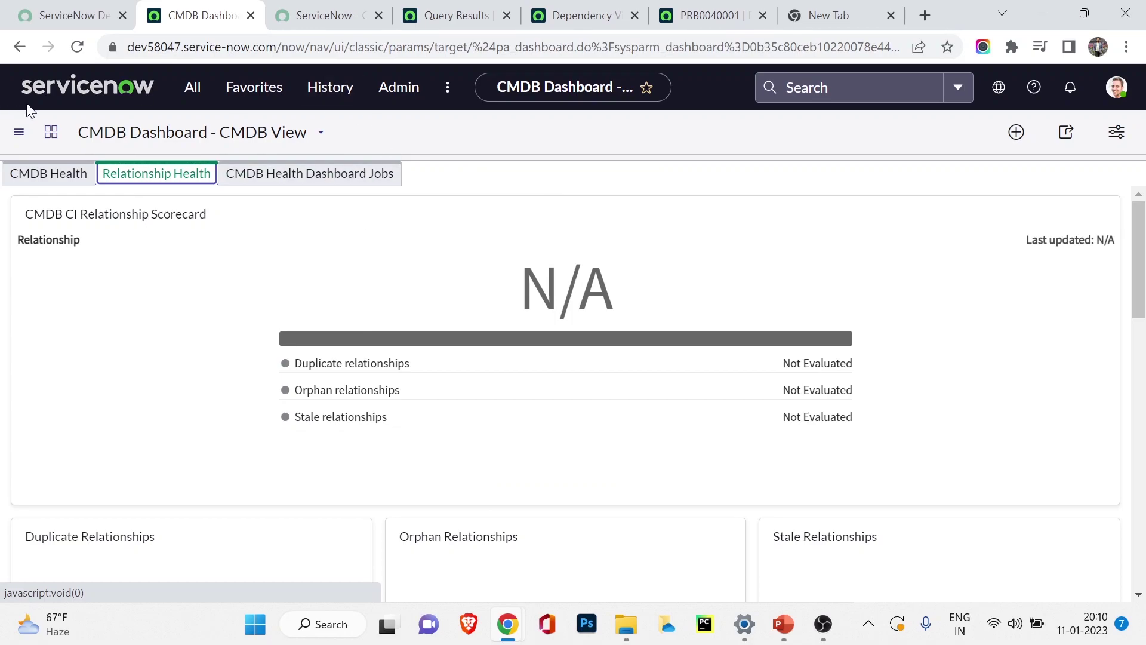
Open the CMDB Workspace and look through its home page, including the CI Overview and the CIs Managed by Me list.
left_click(450, 98)
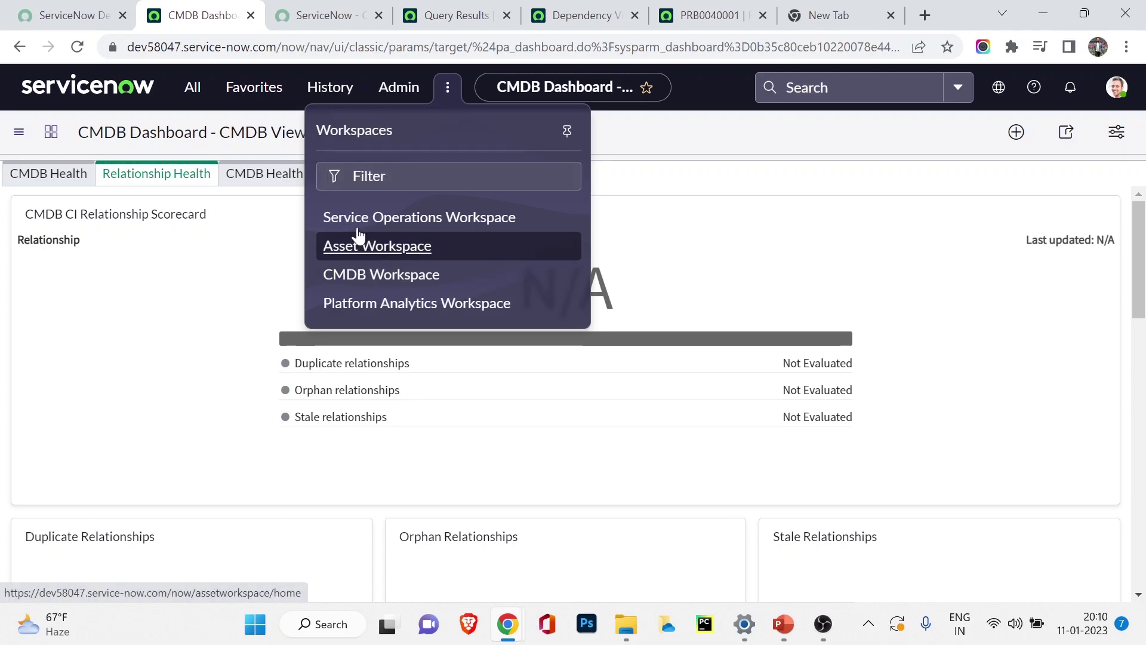
left_click(360, 273)
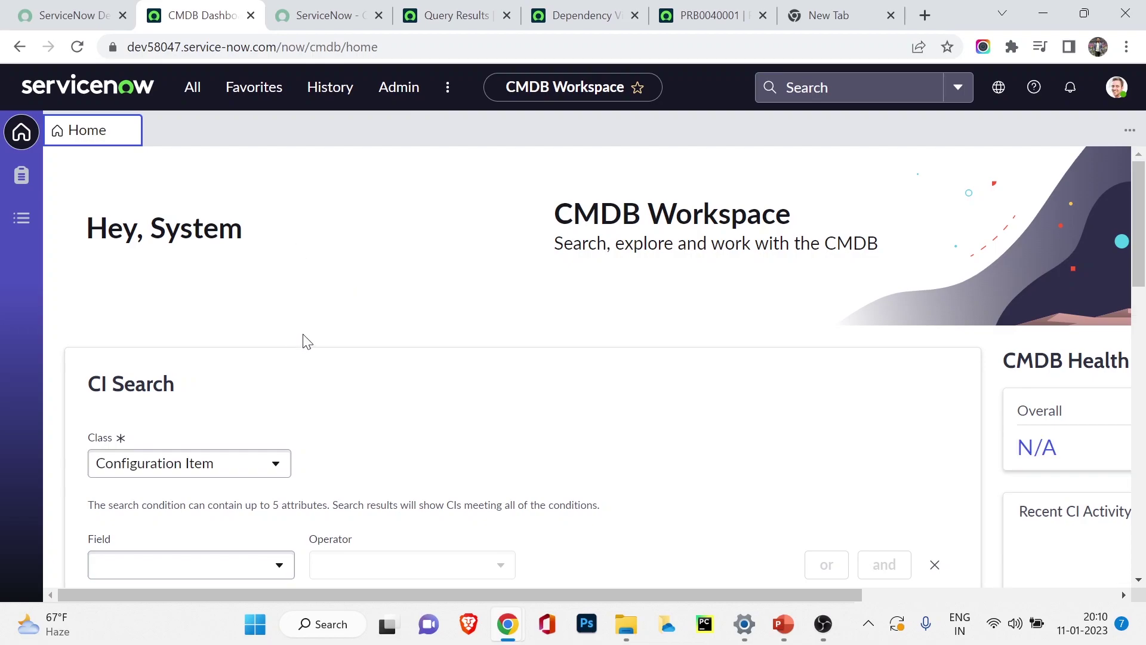
scroll(251, 418, "down", 4)
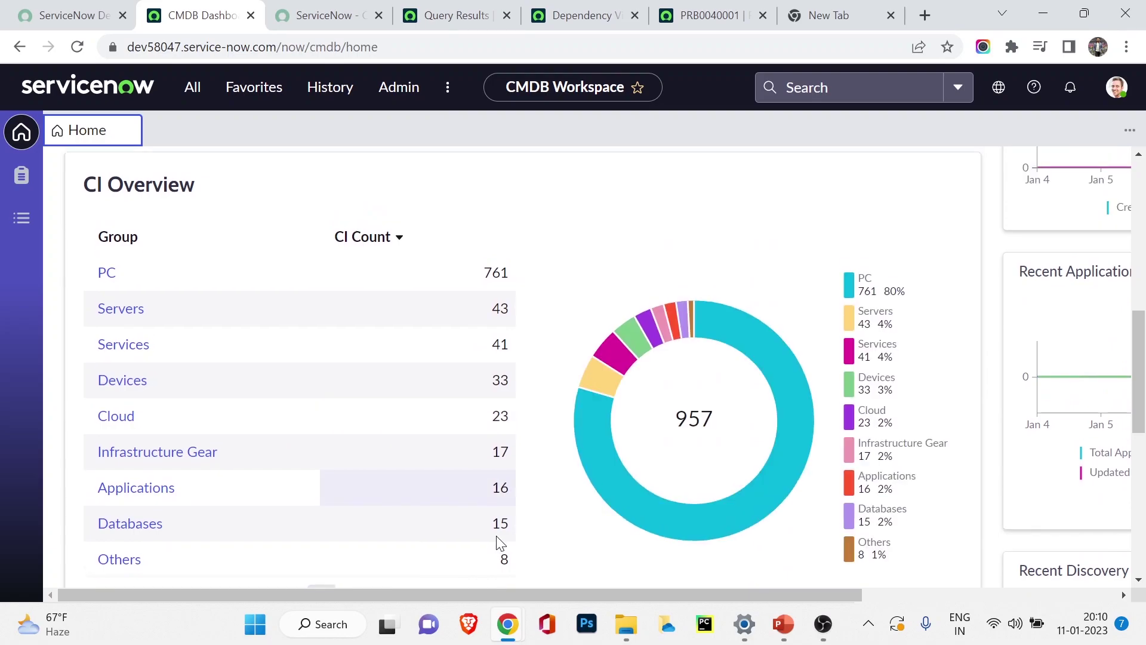
scroll(597, 430, "down", 2)
scroll(657, 358, "up", 2)
scroll(644, 321, "up", 1)
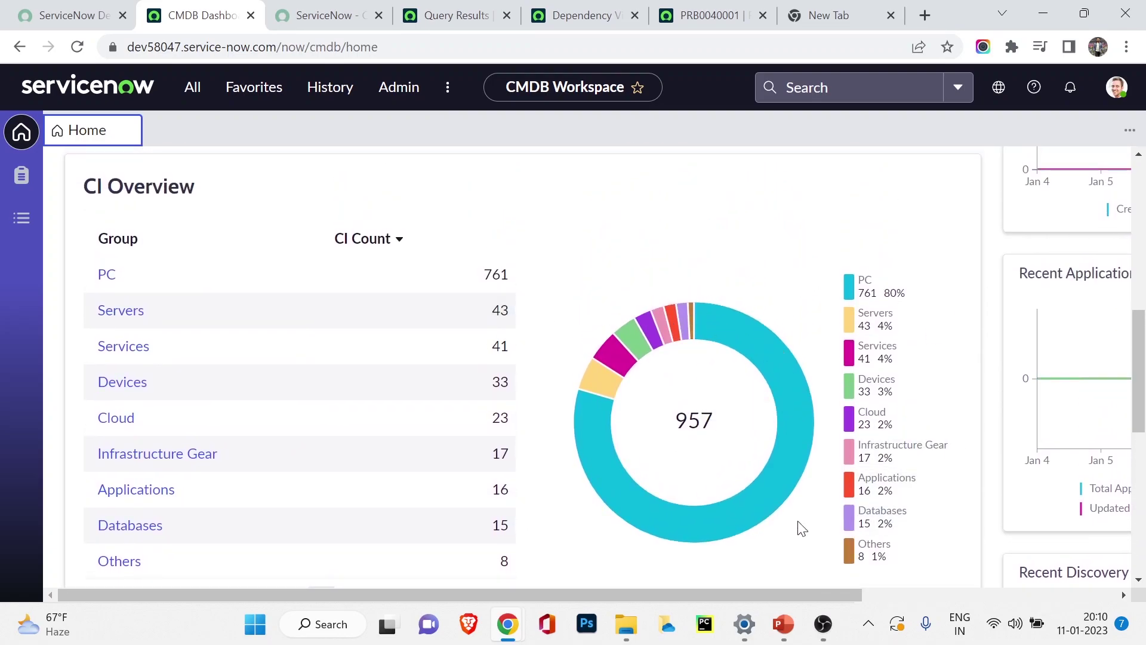
scroll(716, 477, "down", 8)
mouse_move(626, 624)
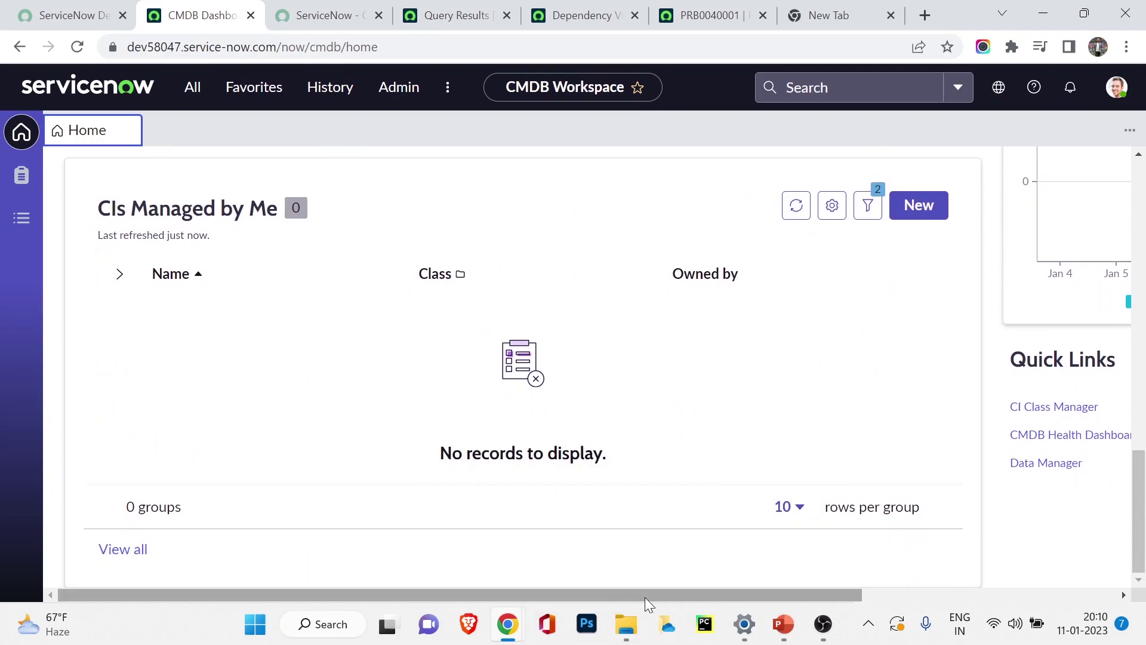
Examine the workspace's Quick Links, recent activity charts and CMDB Health scores, and return to the CI Search section.
left_click_drag(688, 597, 999, 552)
scroll(986, 530, "up", 12)
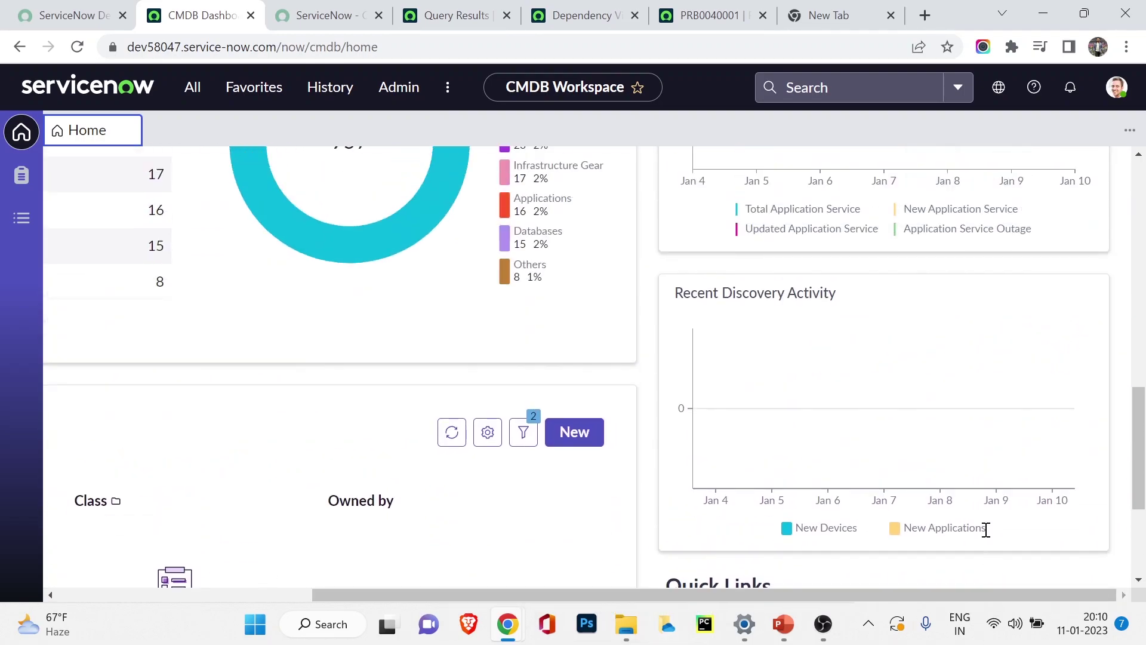
scroll(986, 530, "up", 3)
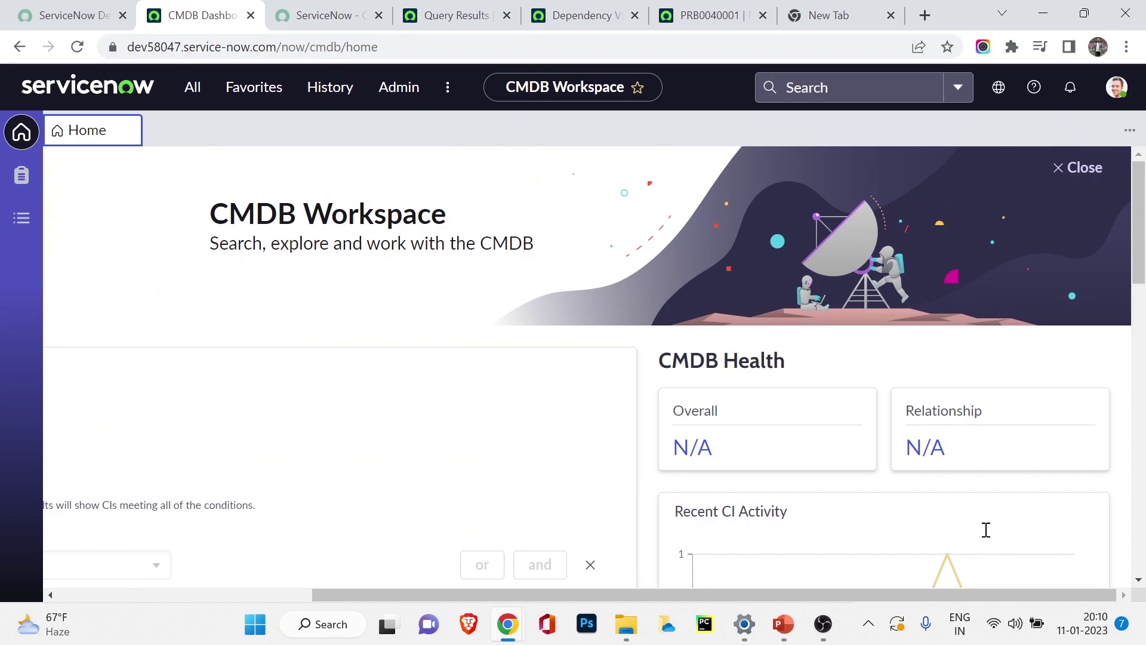
left_click_drag(696, 595, 388, 592)
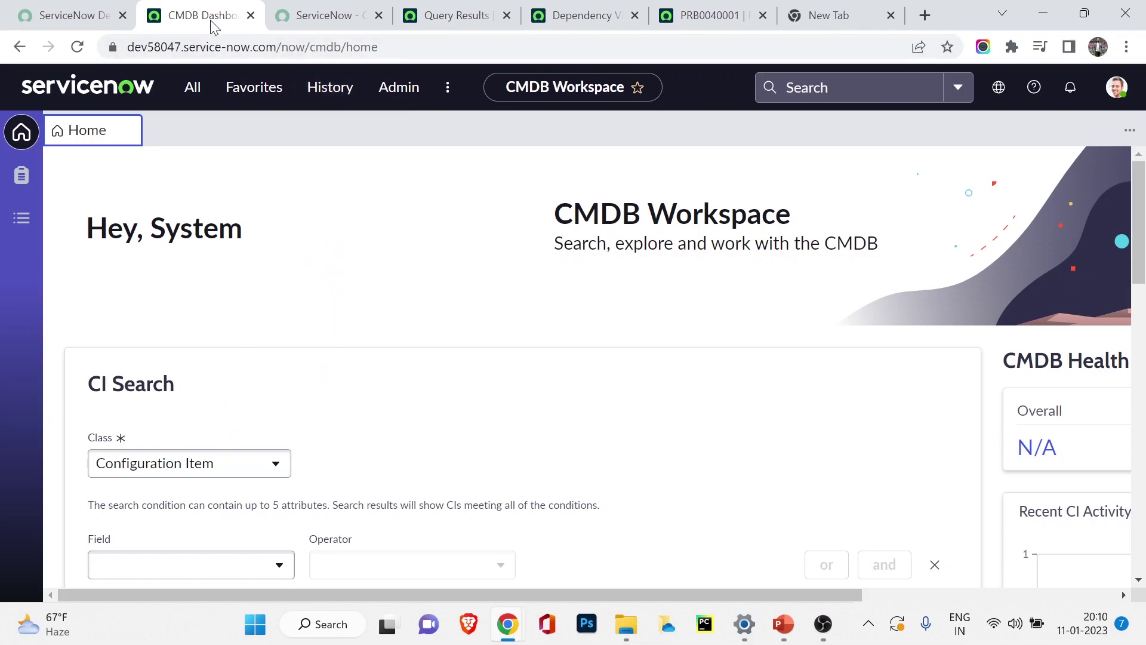
Glance at the CMDB Query Builder page, return to the CMDB Workspace and go to the ServiceNow home page.
left_click(276, 15)
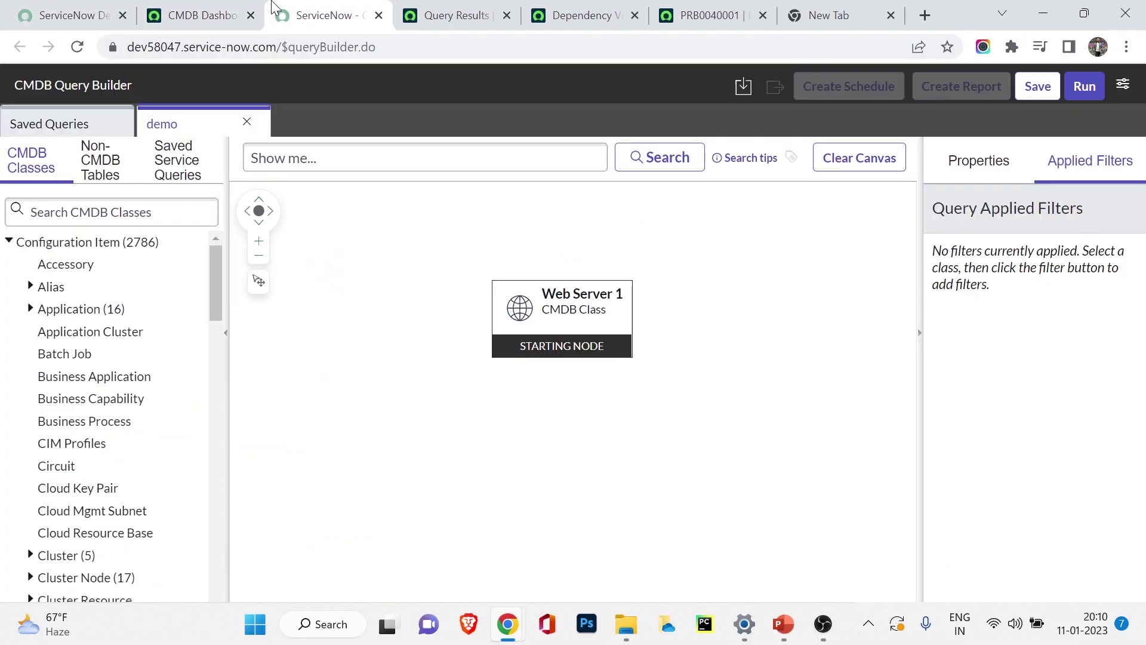
left_click(237, 14)
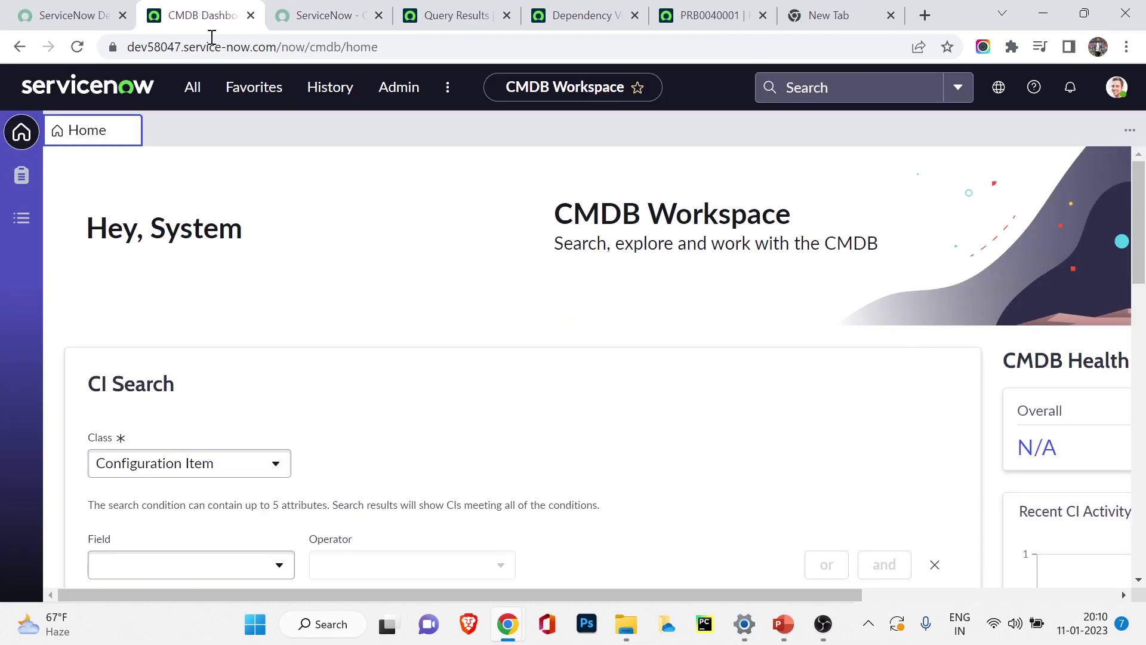
left_click(80, 87)
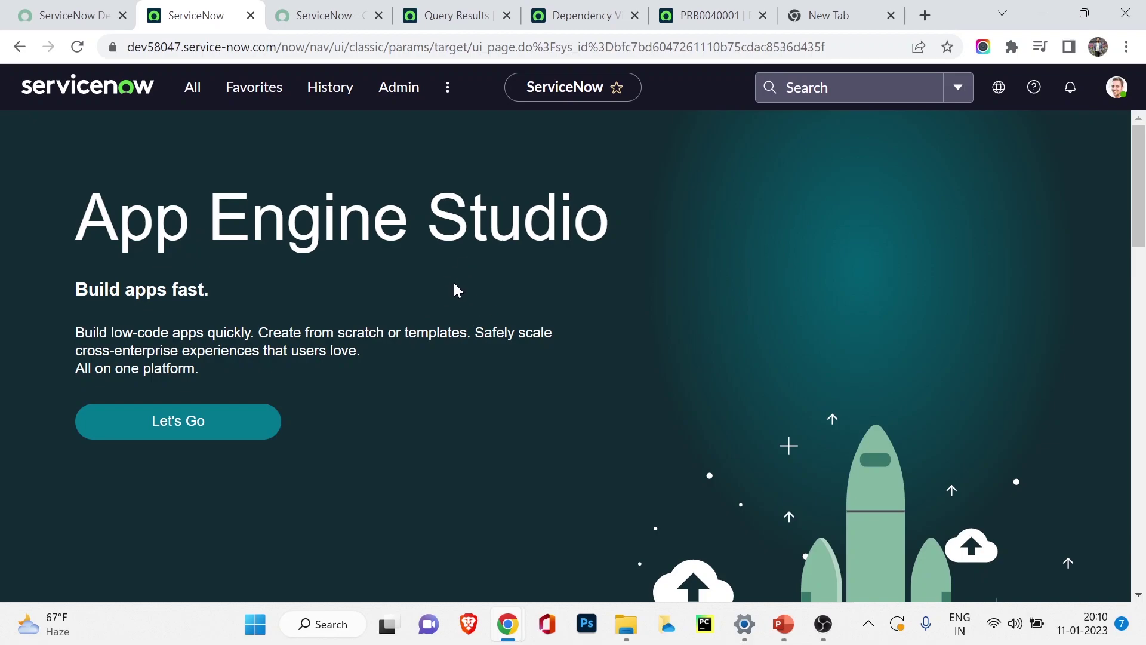
Switch to the PowerPoint slide show and advance to the Populate CMDB in ServiceNow slide, revealing its Manual and ServiceNow Discovery bullets.
left_click(774, 625)
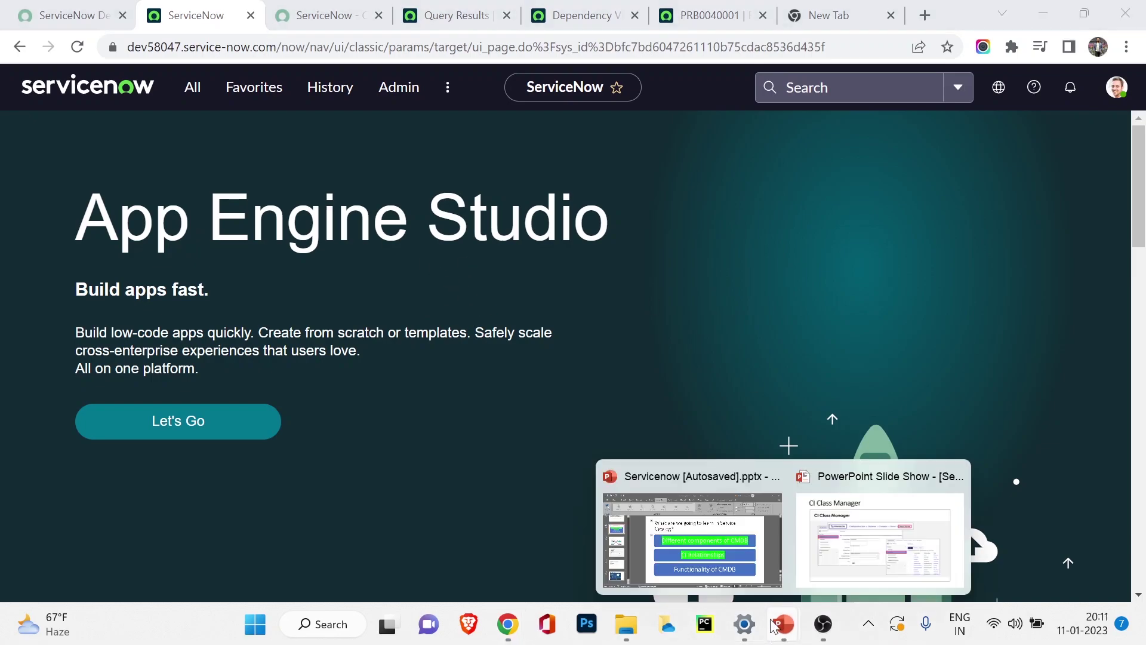
left_click(878, 537)
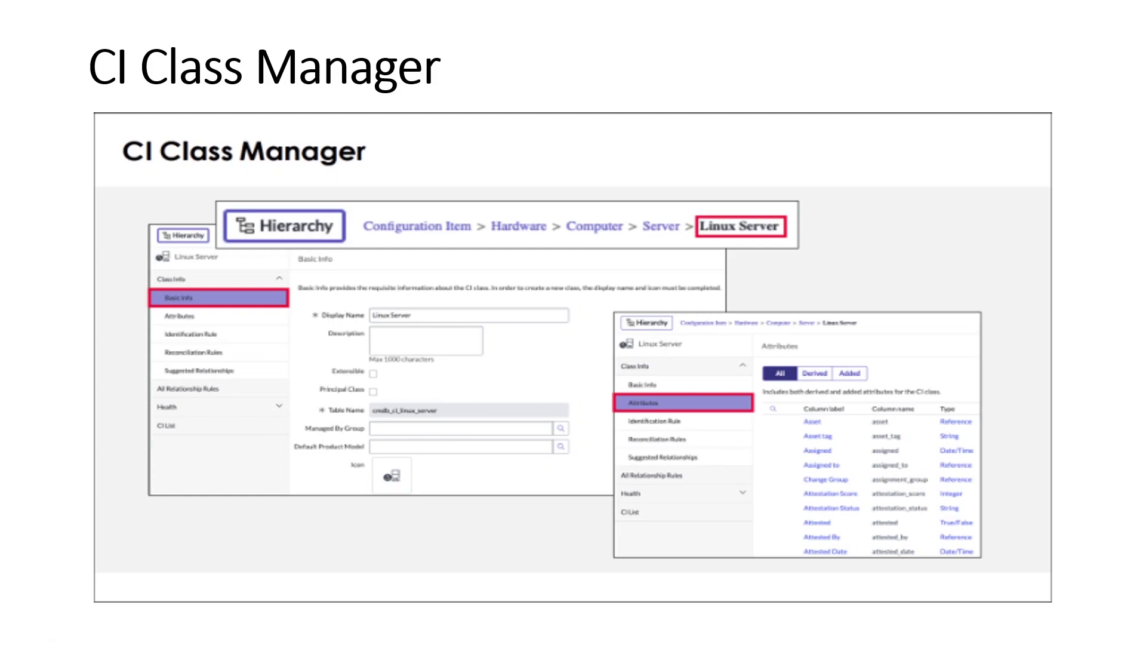
key("Right")
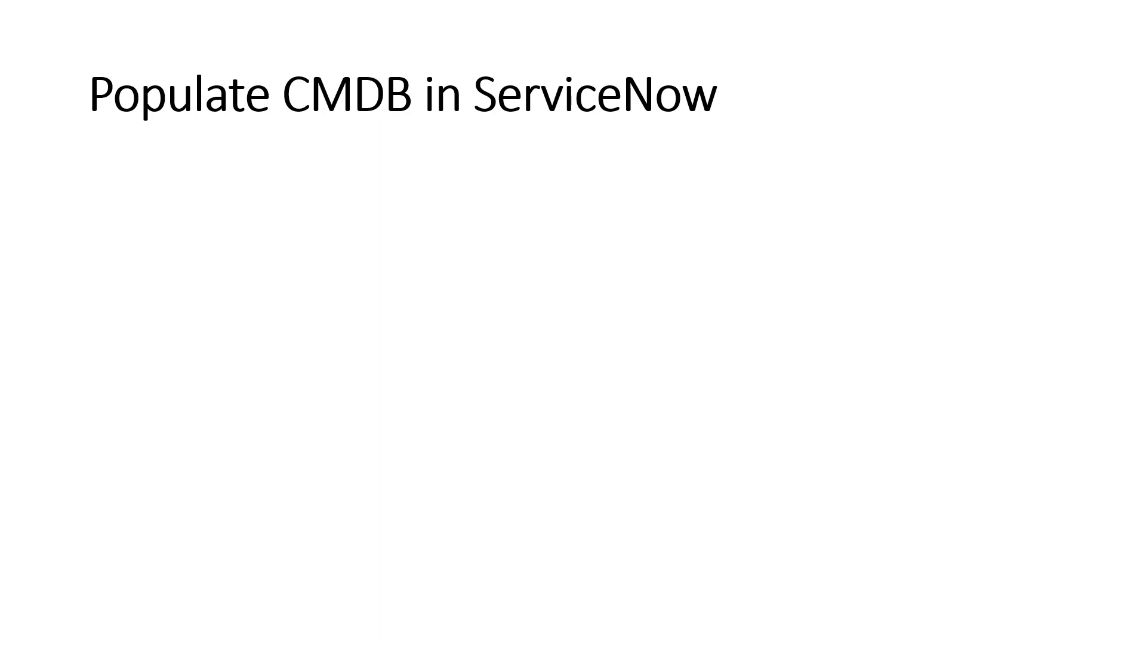
key("Right")
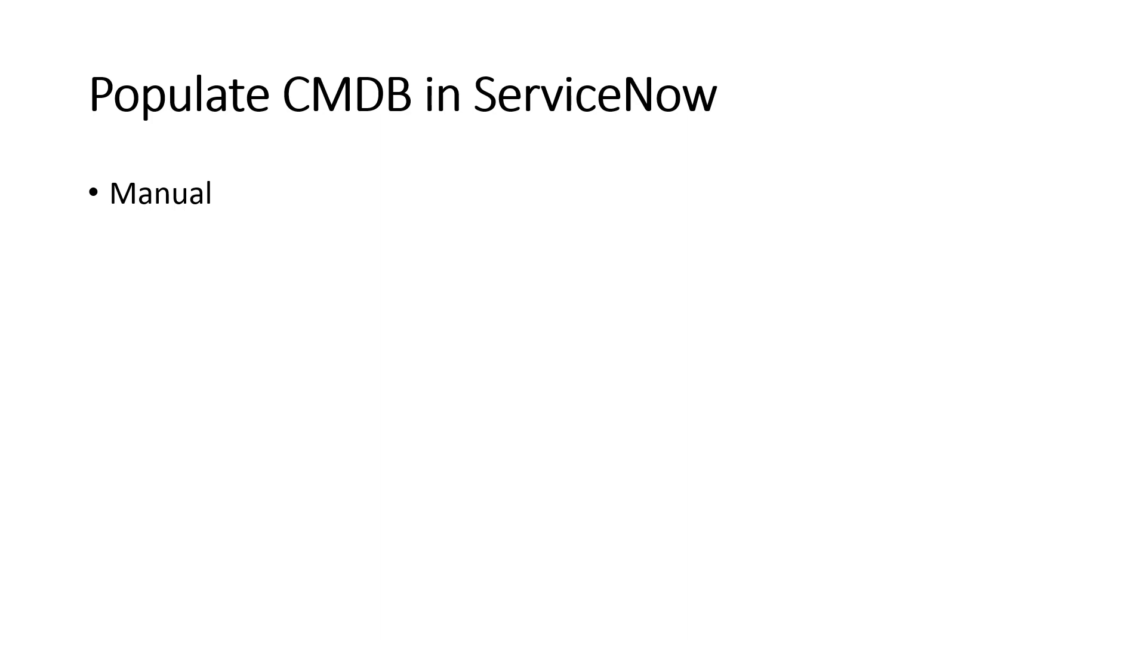
key("Right")
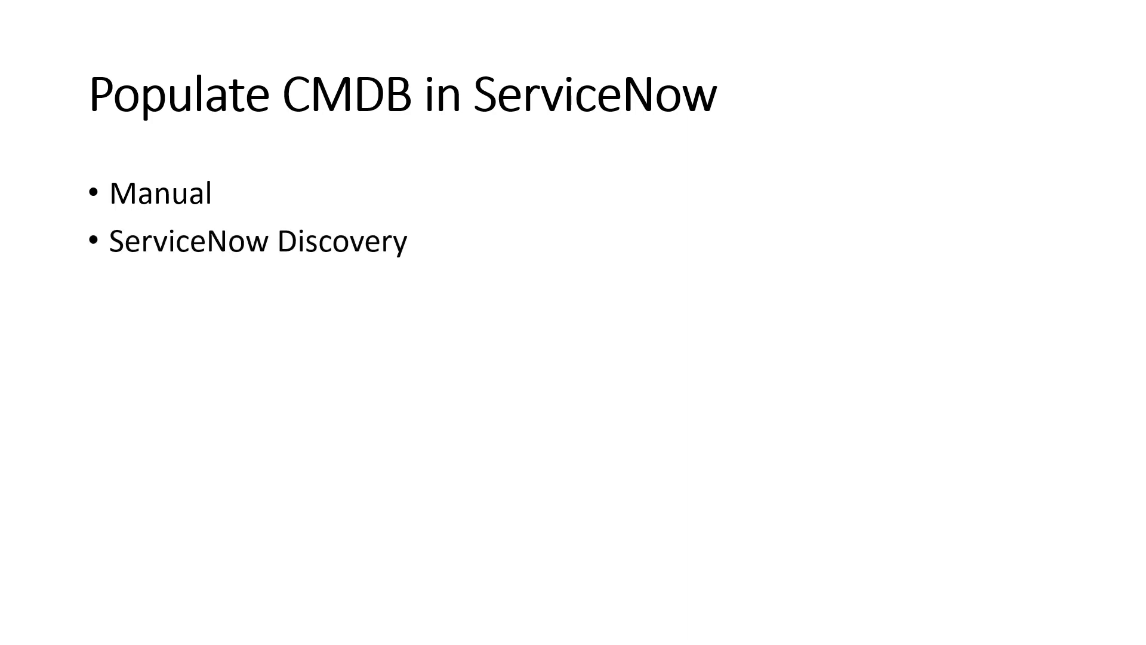